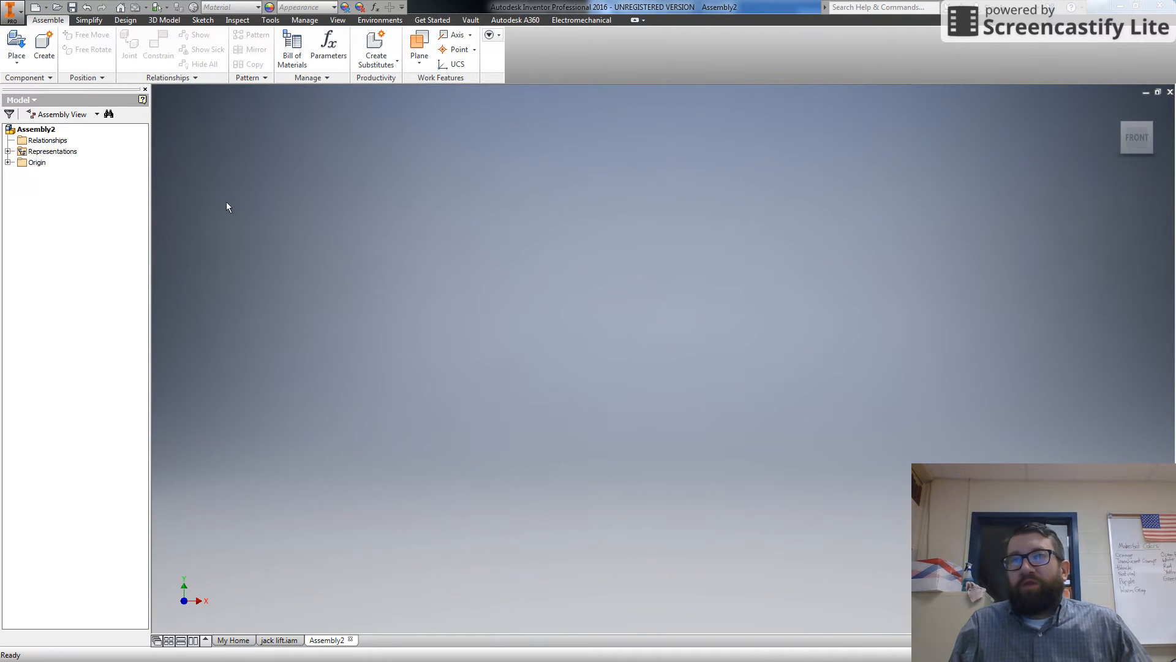
- Save the new assembly as Train Assembly in the Unit 7 TR folder
click(46, 131)
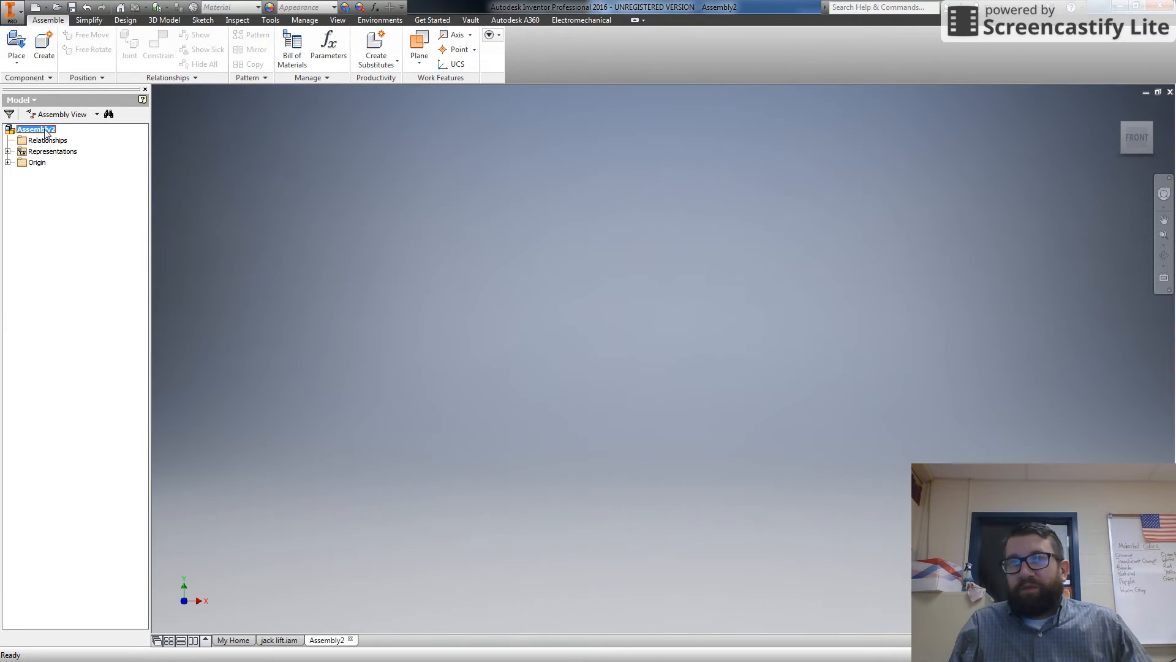
click(12, 12)
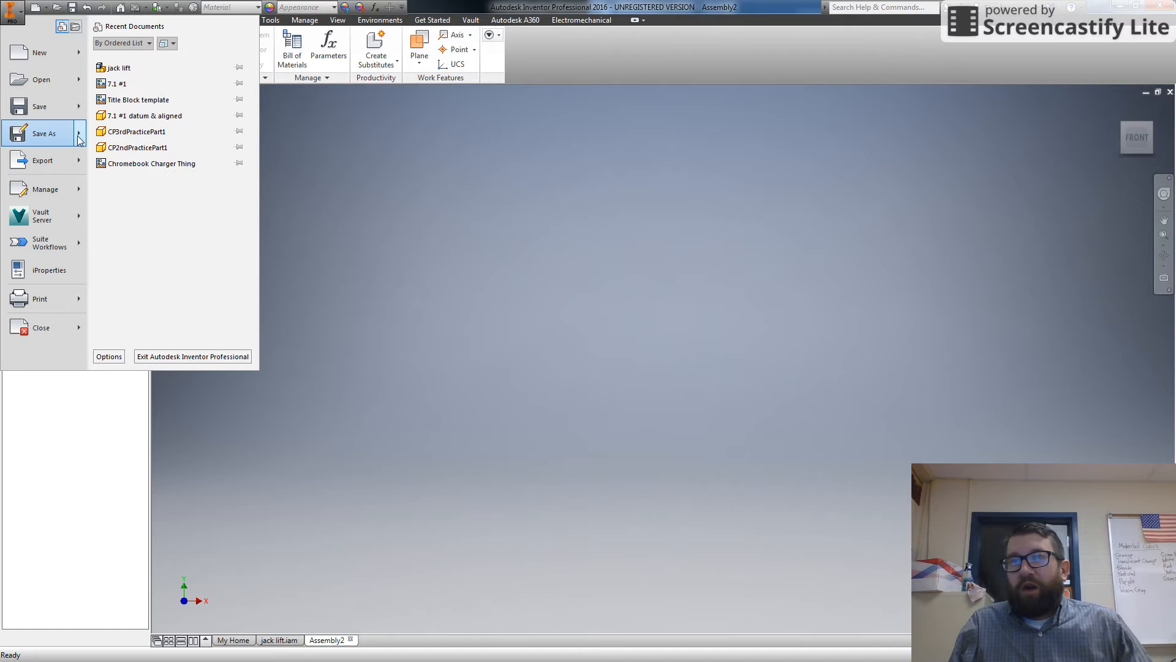
mouse_move(67, 140)
click(138, 54)
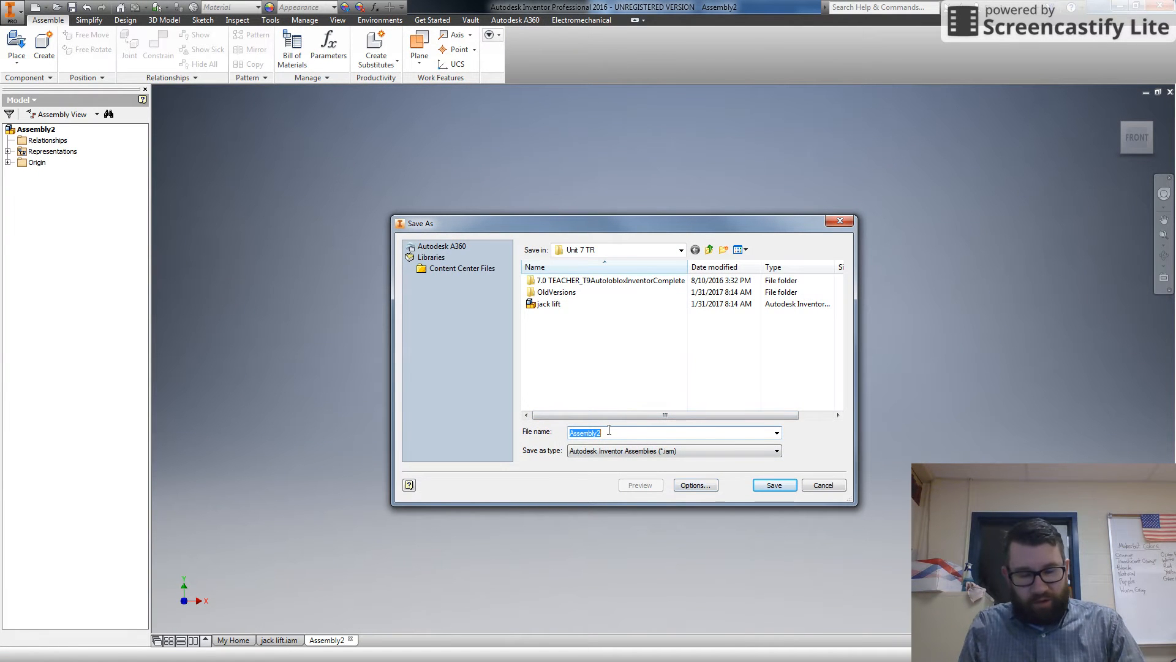
text(Train A)
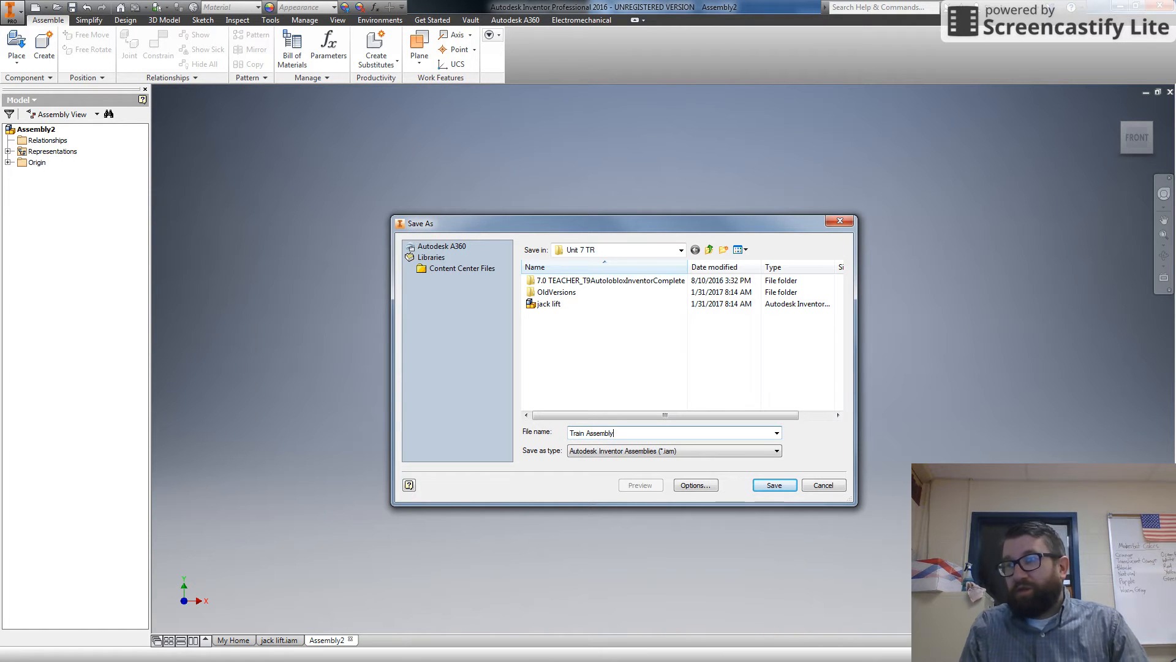
text(ssembly)
click(773, 484)
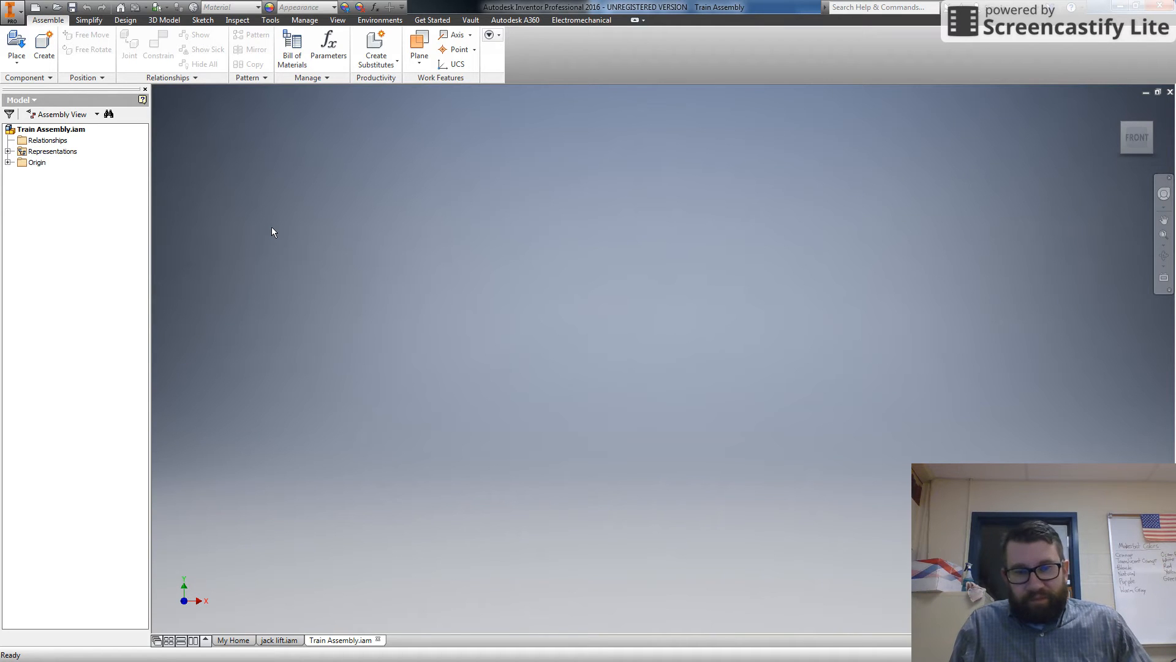
- Place one instance of the trainbody part from the Train files folder of Unit 7 Student into the assembly
click(14, 64)
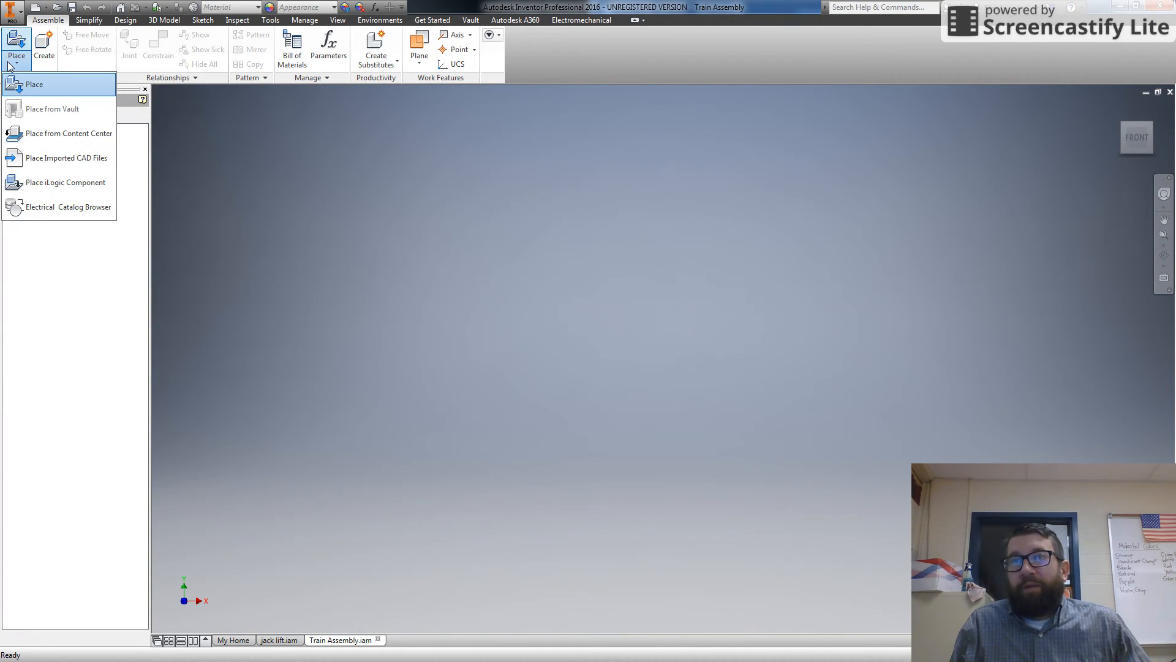
click(31, 85)
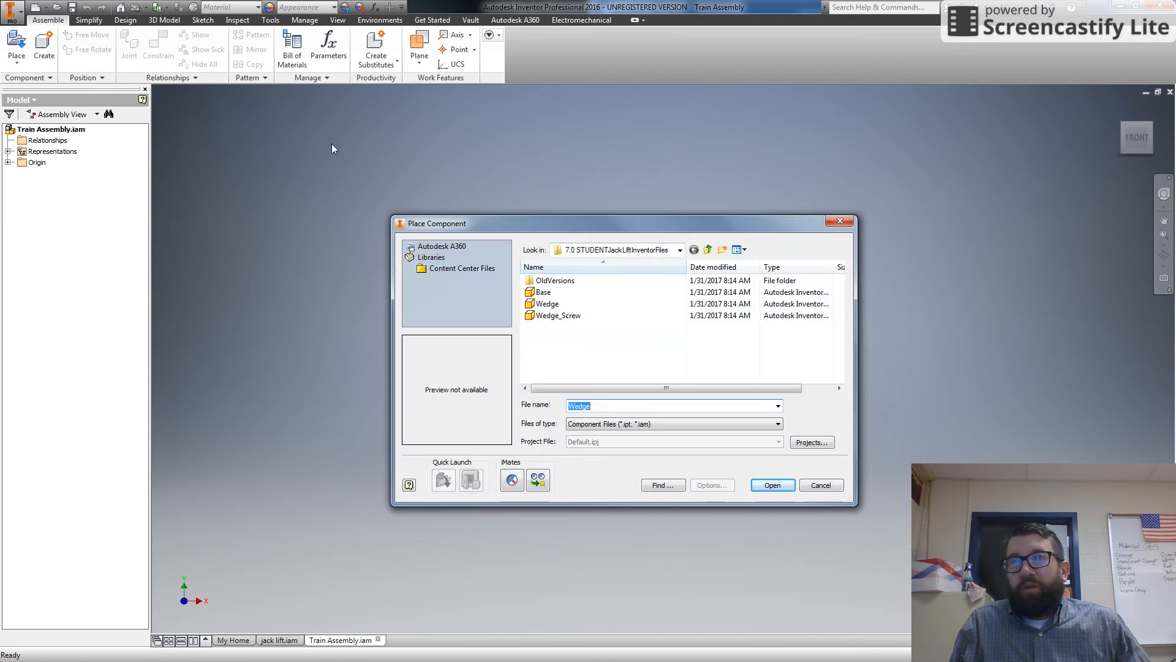
click(680, 250)
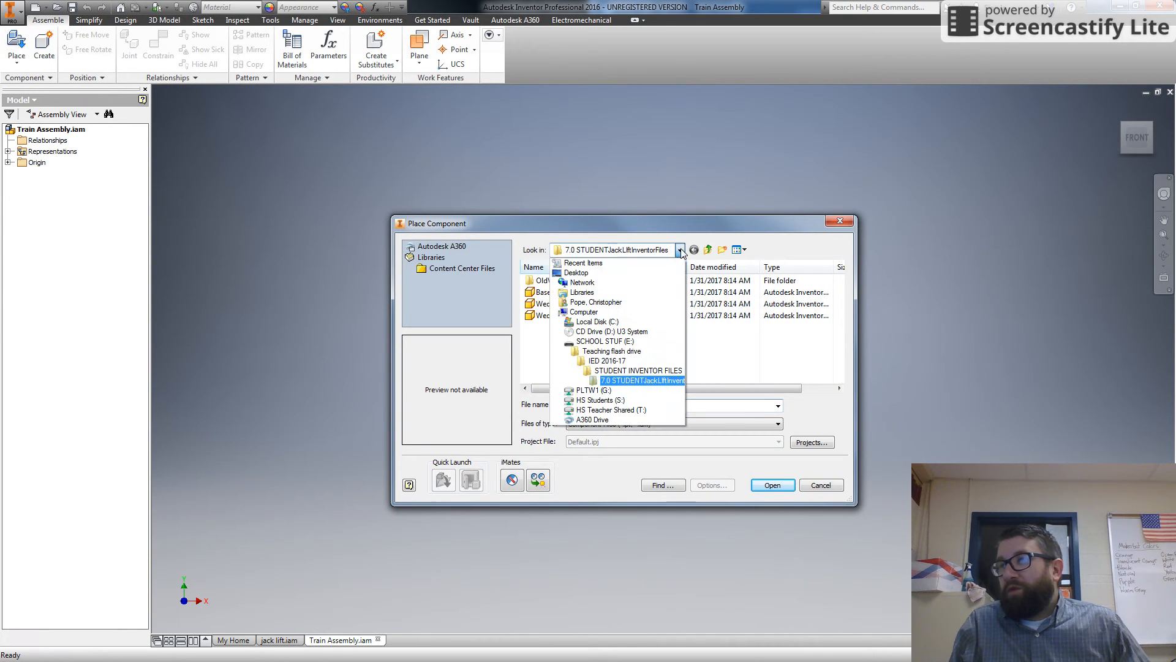
click(650, 361)
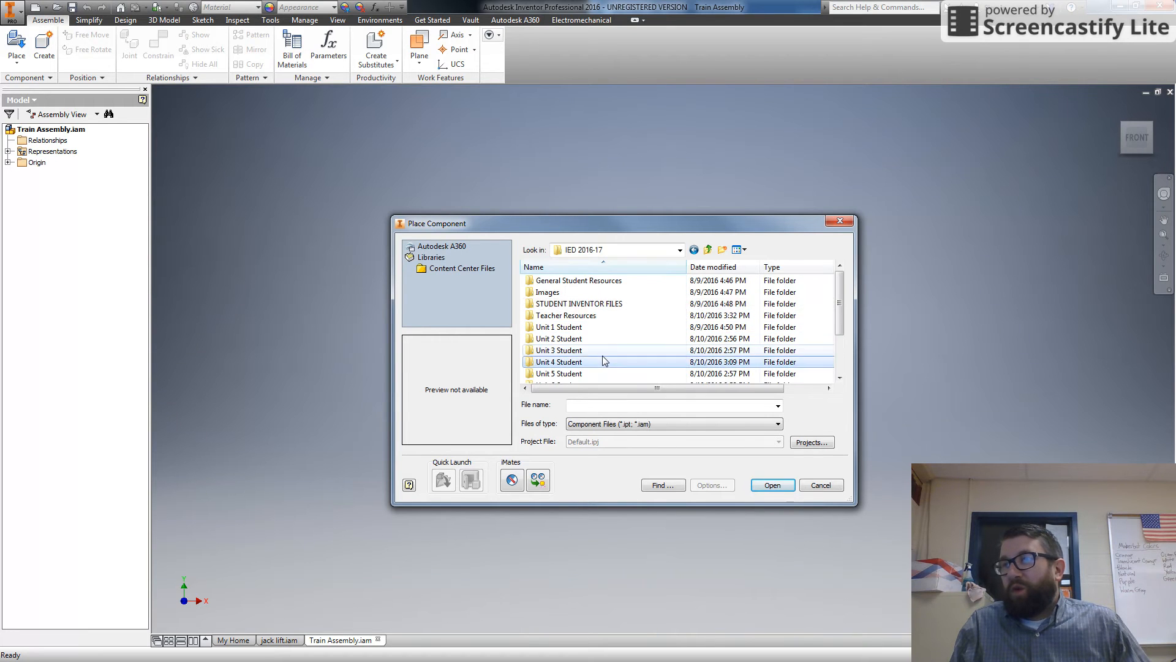
scroll(602, 361, down, 2)
double_click(576, 338)
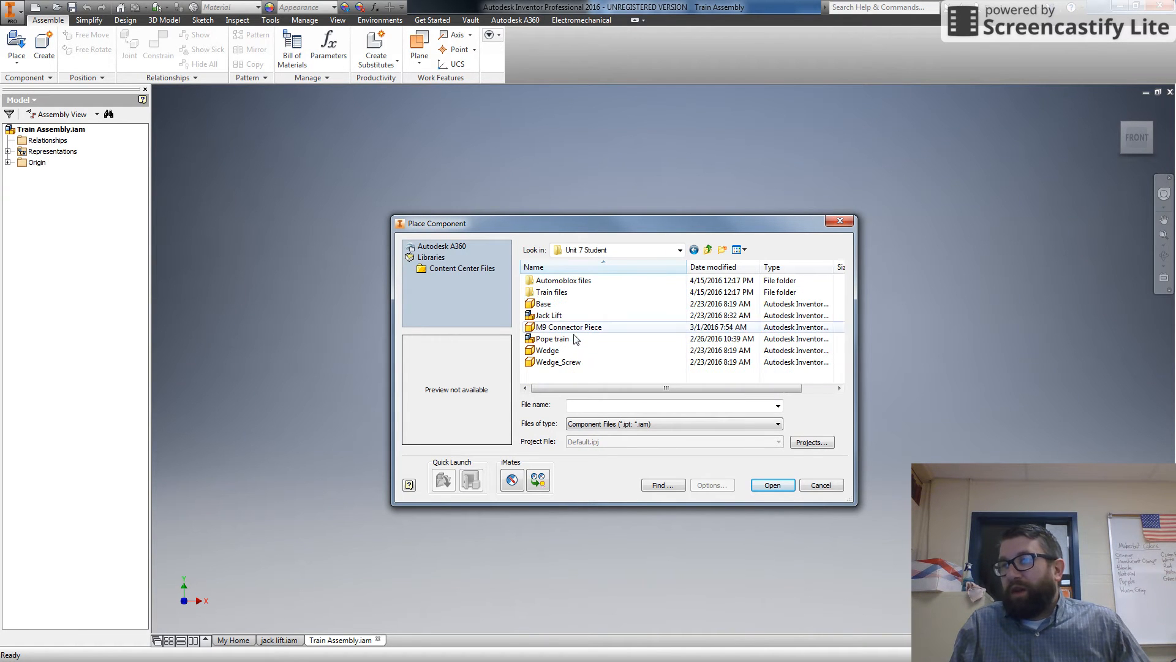
double_click(578, 292)
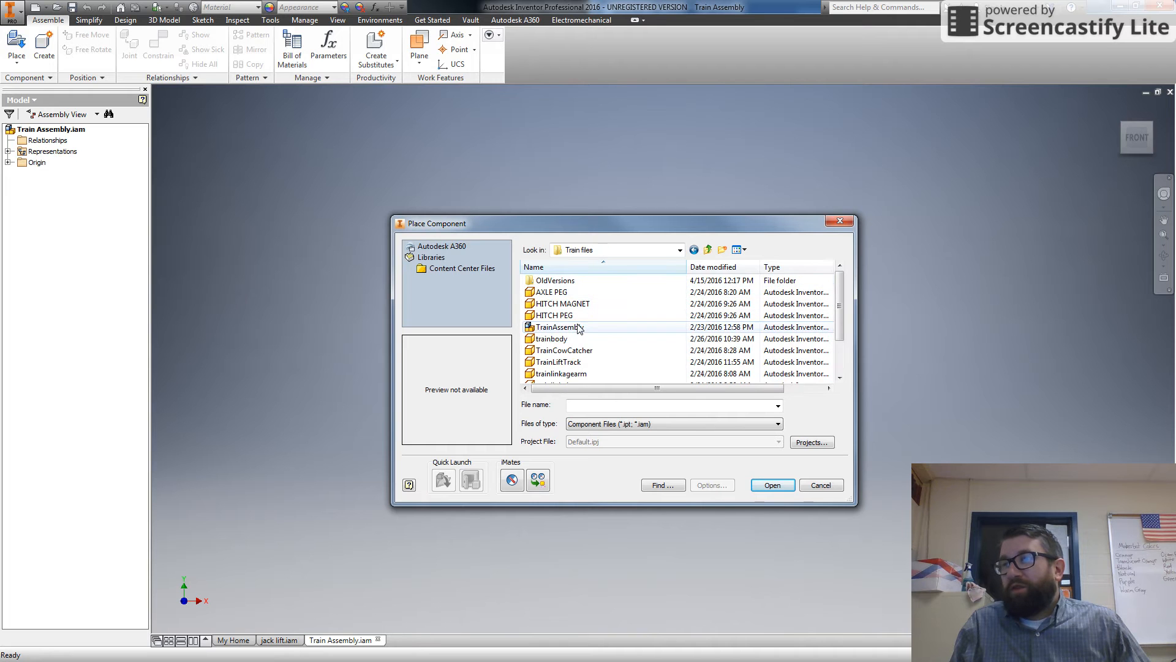
click(570, 338)
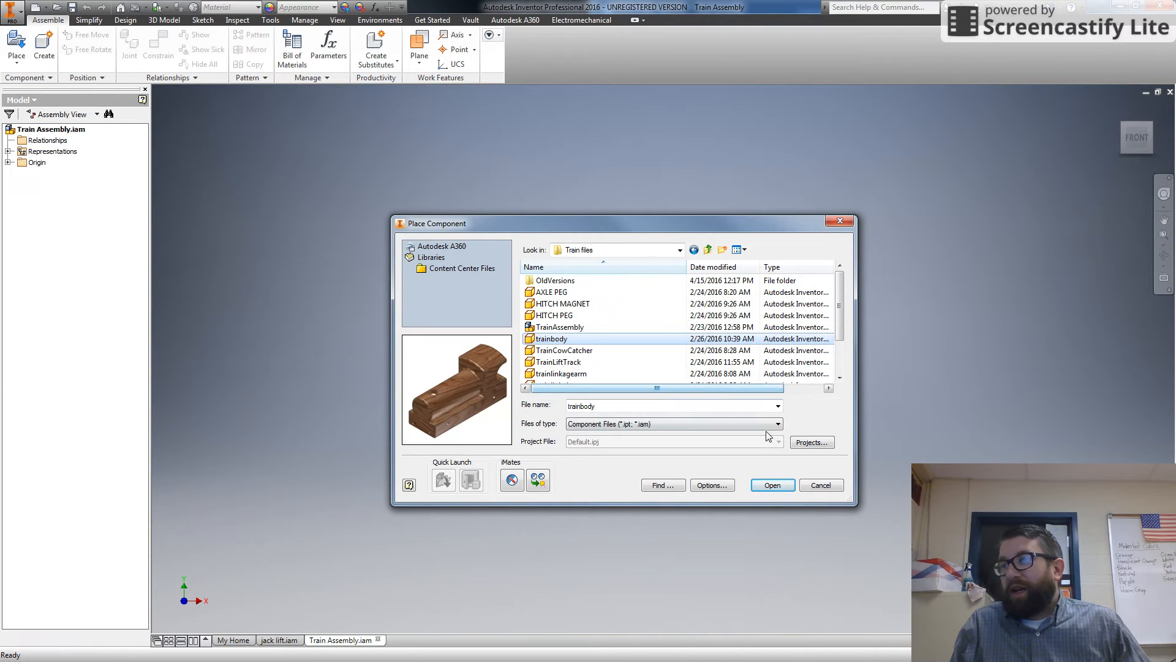
click(771, 484)
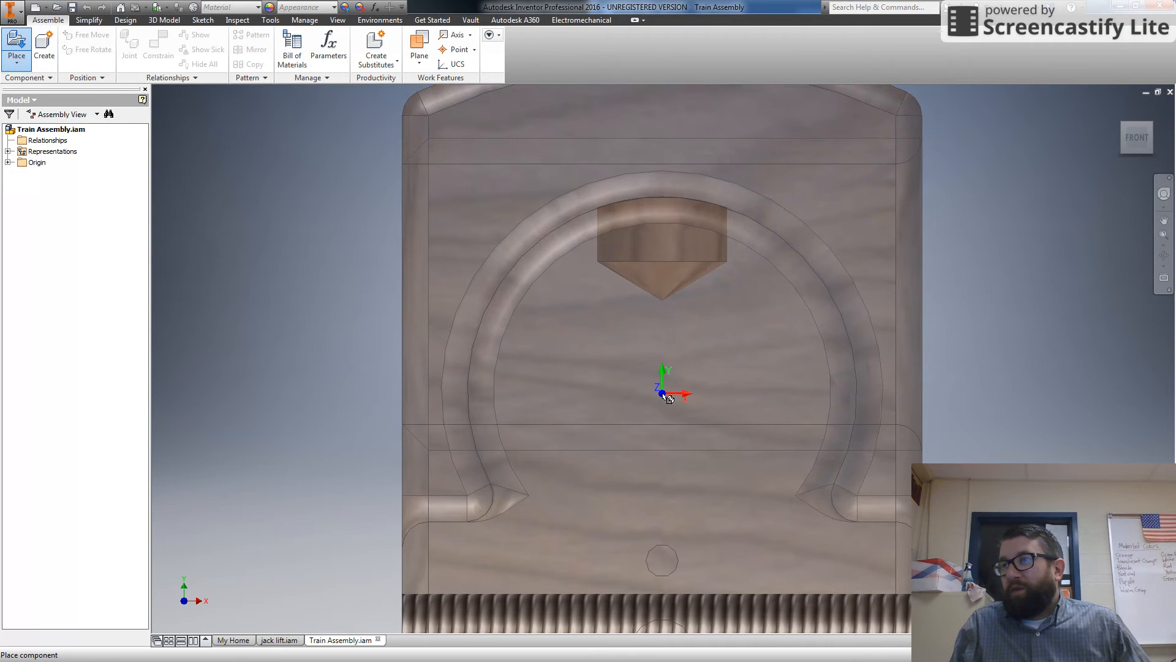
click(666, 397)
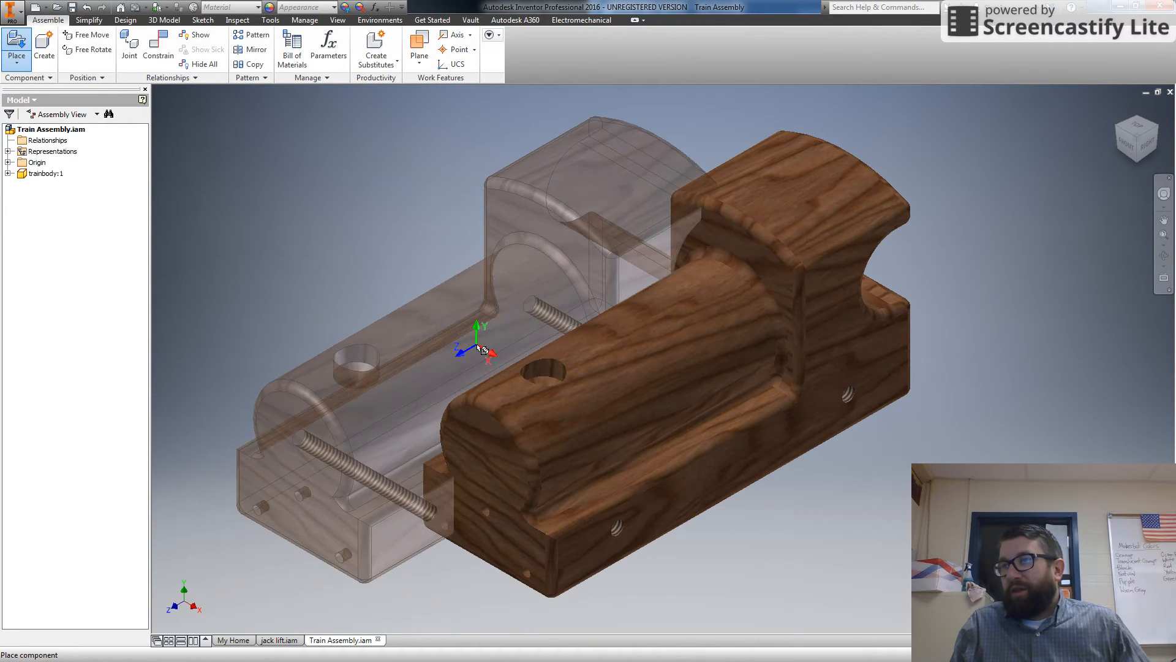
key(Escape)
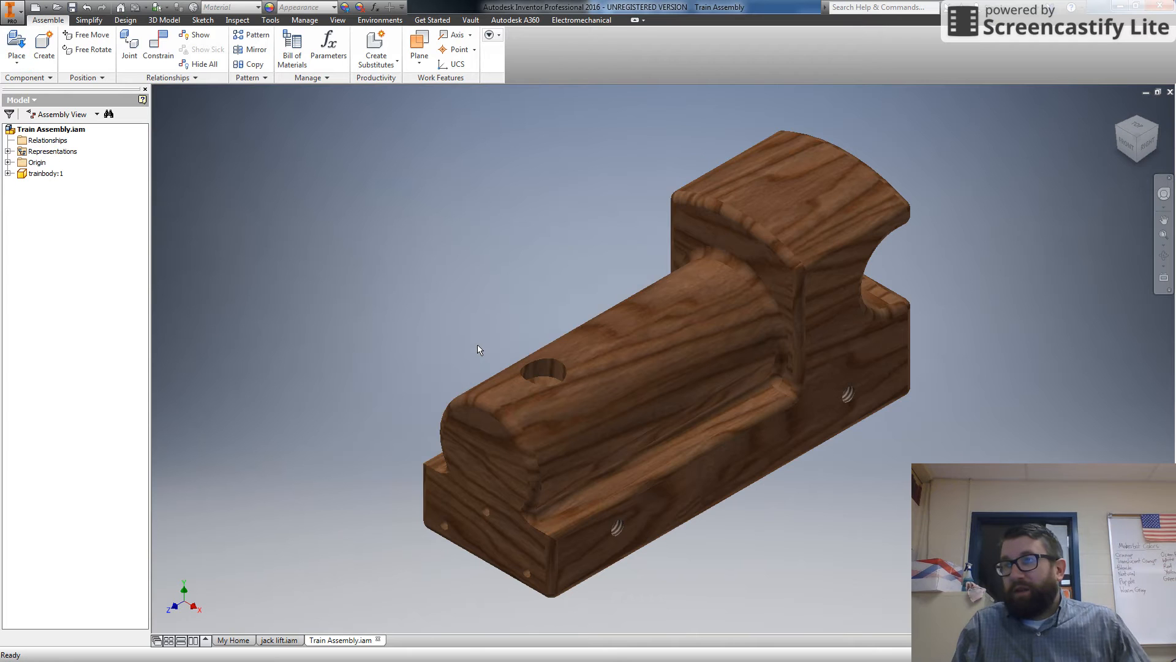
- Ground the train body and try moving it to test that it is fixed
scroll(479, 350, up, 3)
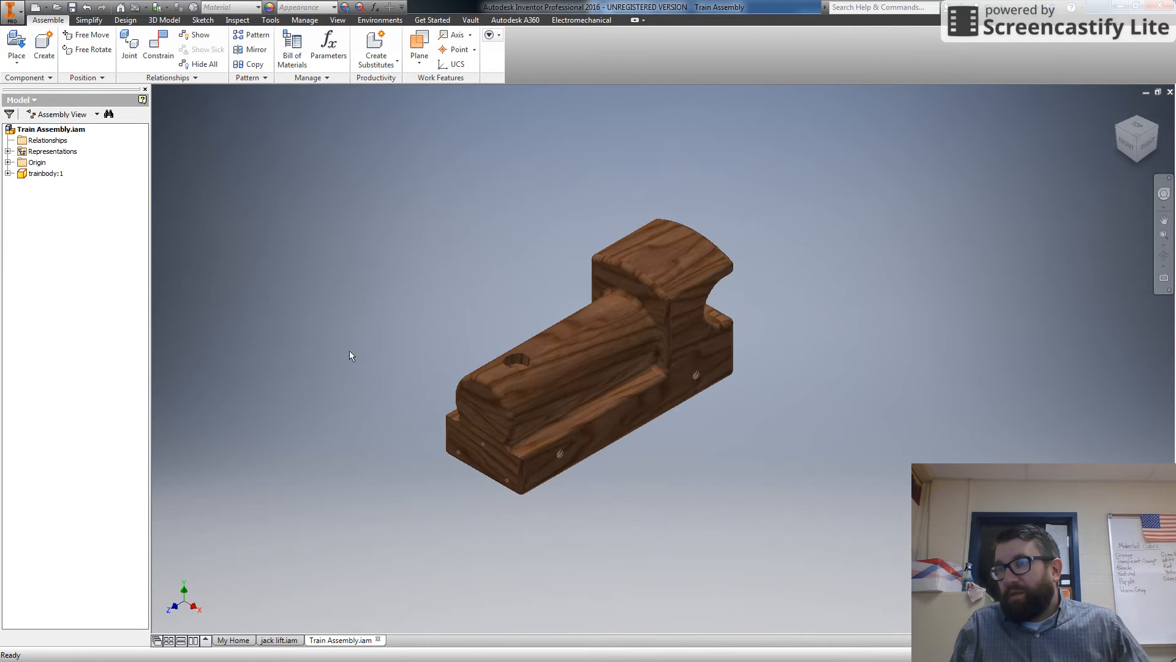
click(600, 359)
right_click(601, 359)
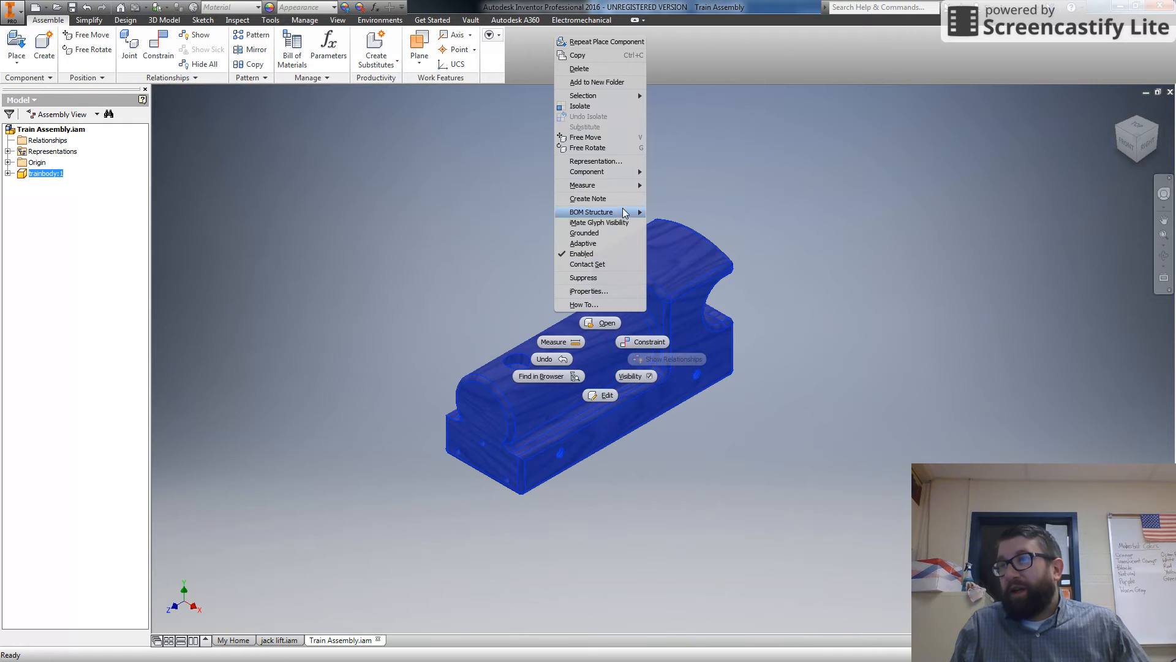
click(615, 233)
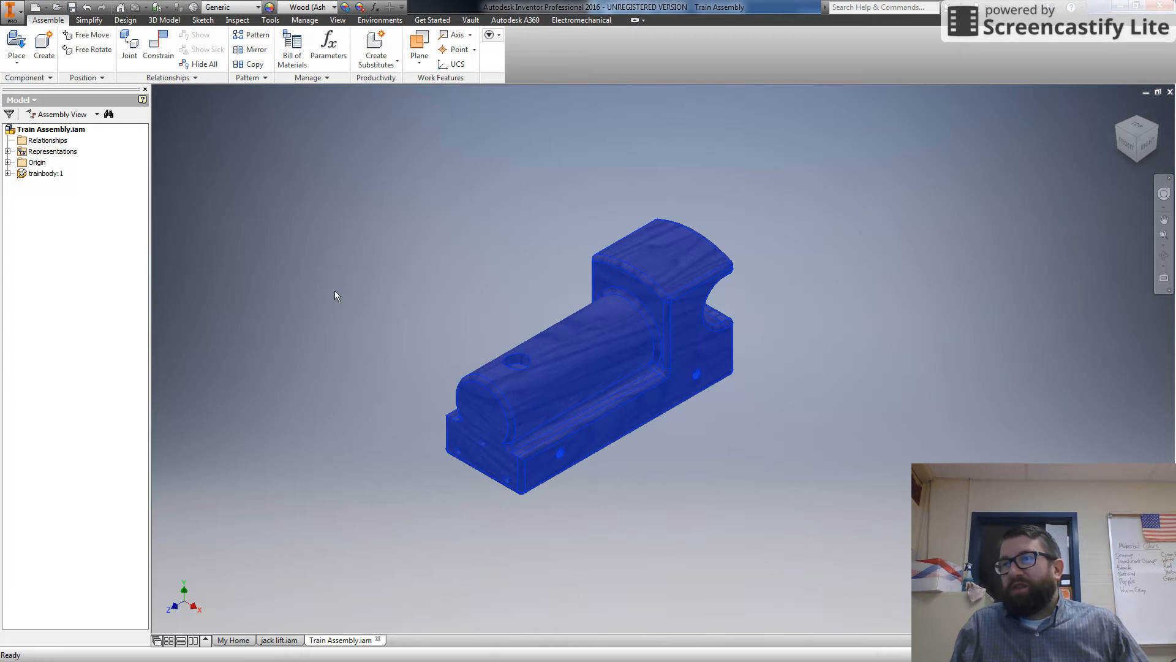
click(499, 359)
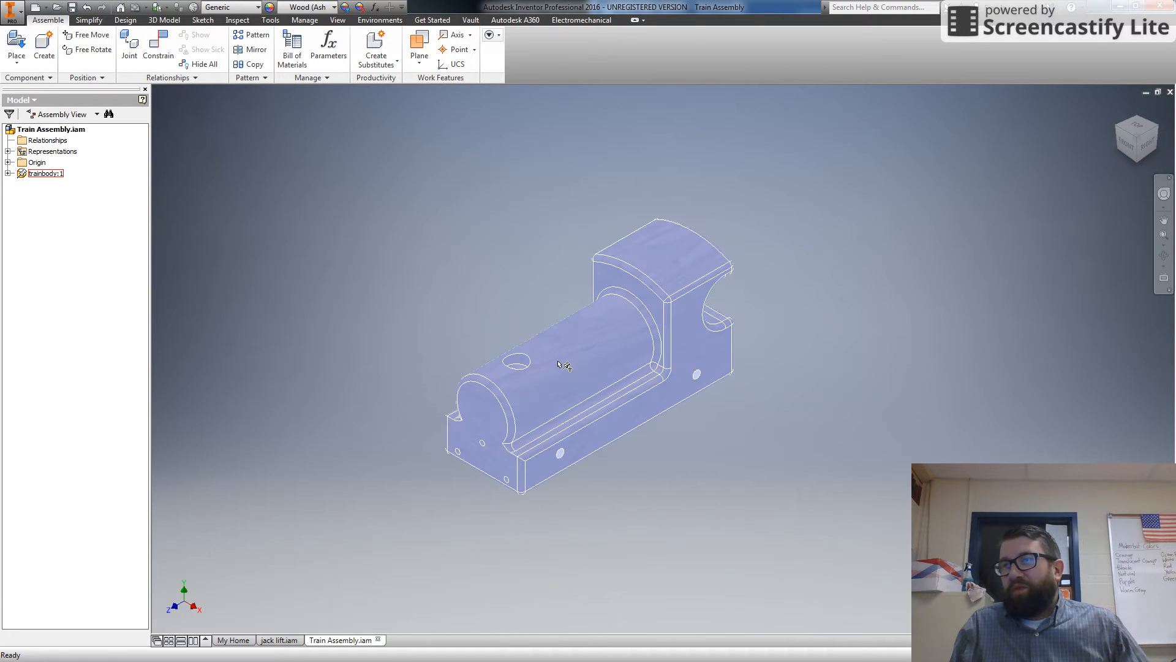
drag(475, 346, 473, 340)
- Place one TrainCowCatcher and one trainStack together beside the train body, and move the cow catcher clear below the stack
drag(613, 358, 439, 338)
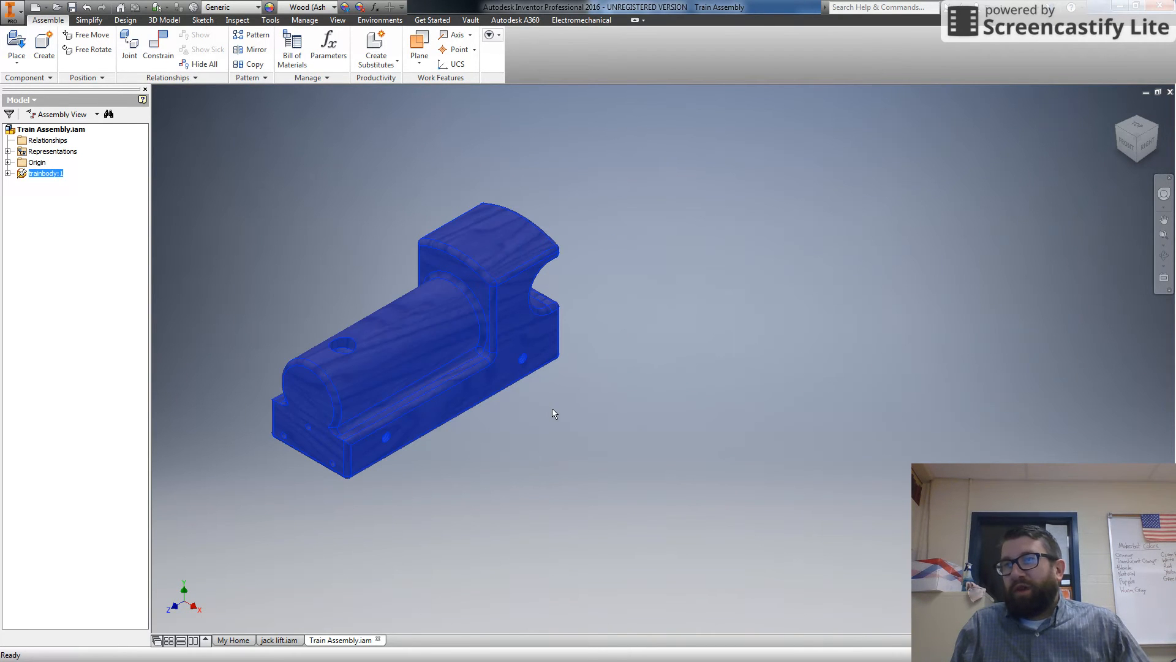
click(11, 67)
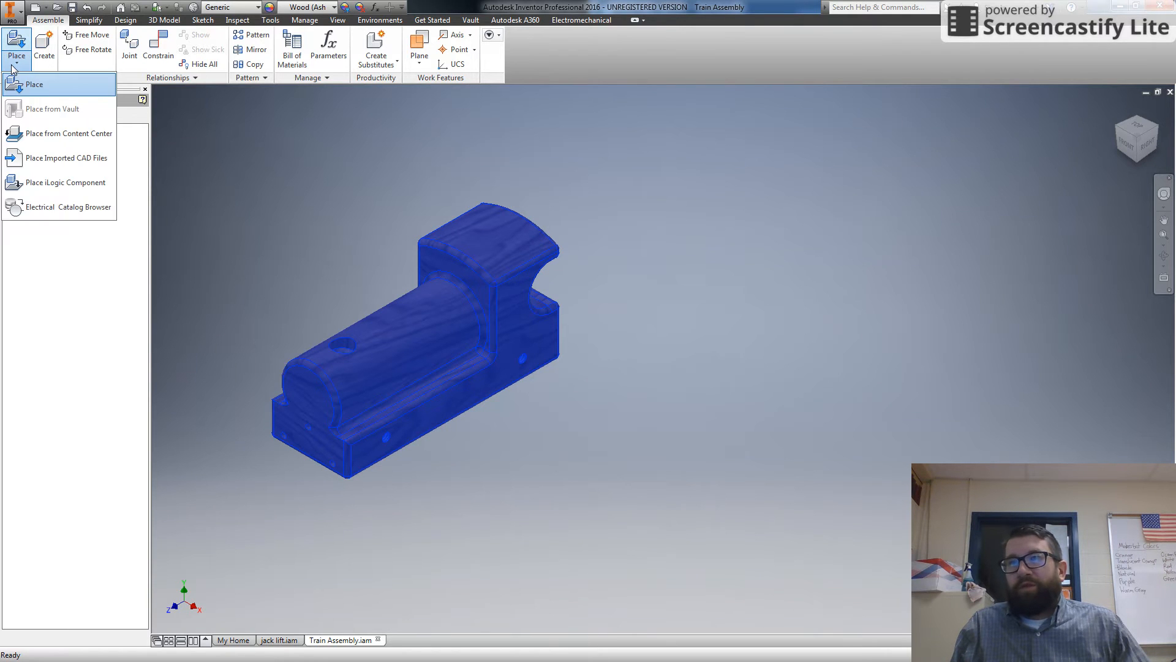
click(34, 85)
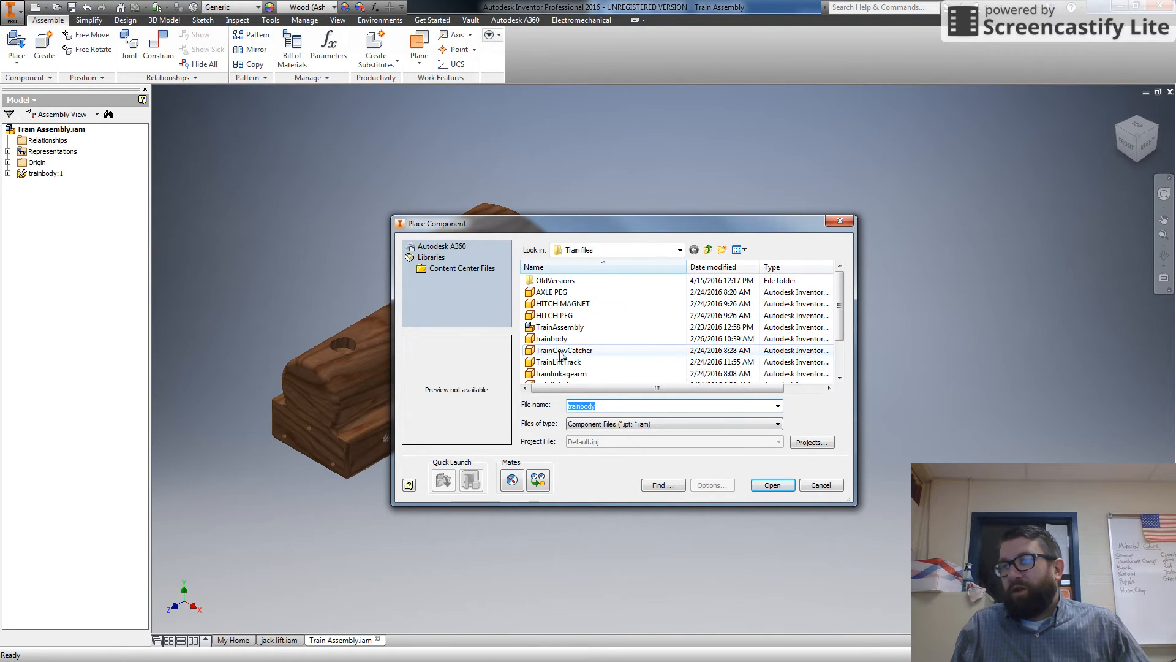
click(617, 354)
scroll(619, 373, down, 2)
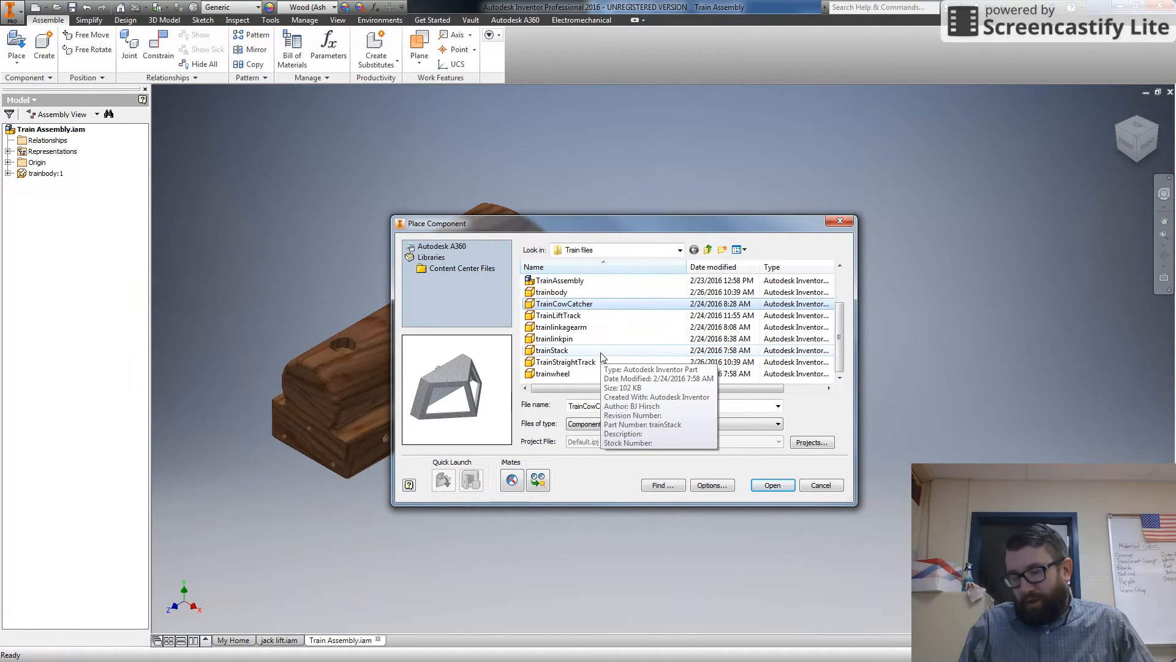
ctrl+click(573, 353)
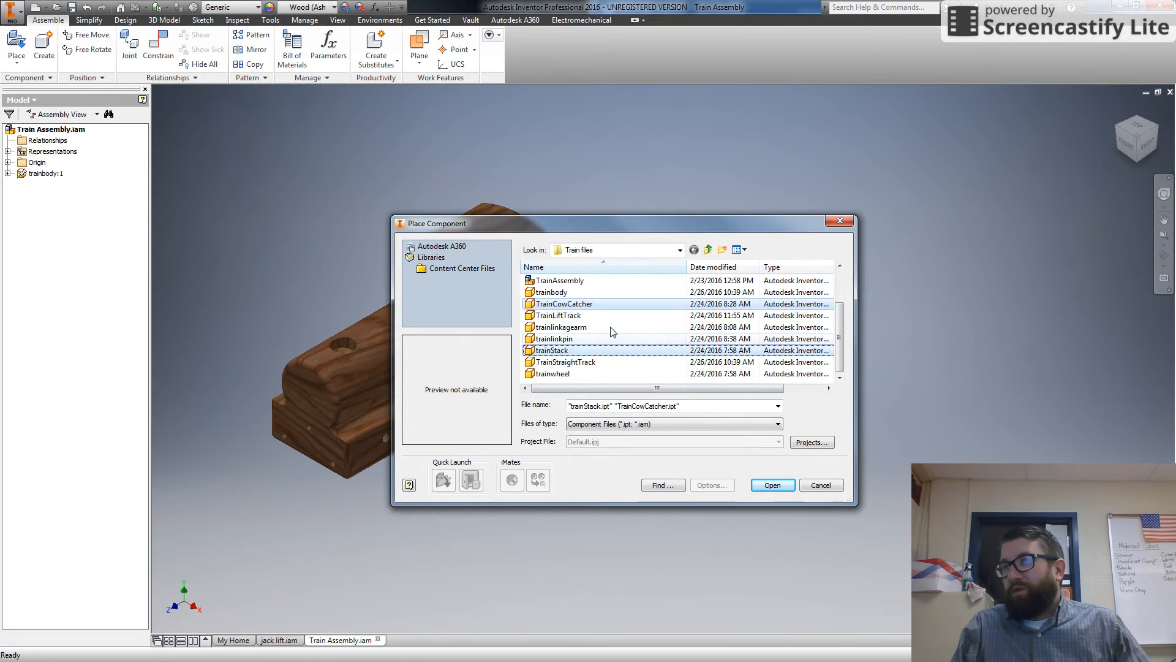
click(772, 484)
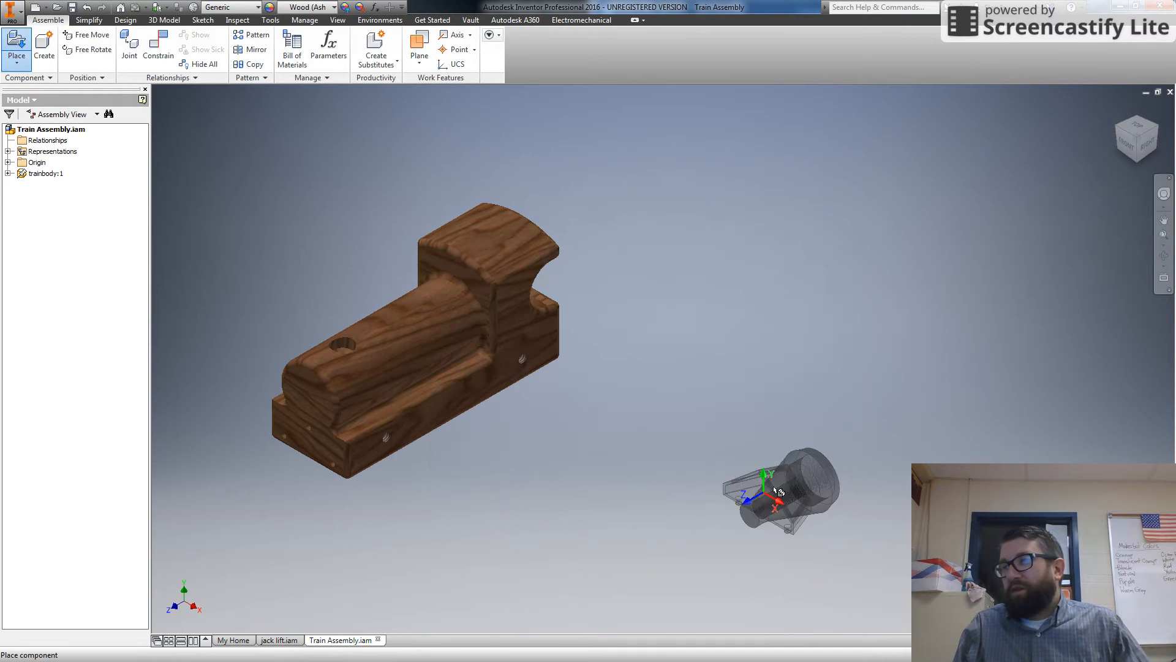
click(897, 263)
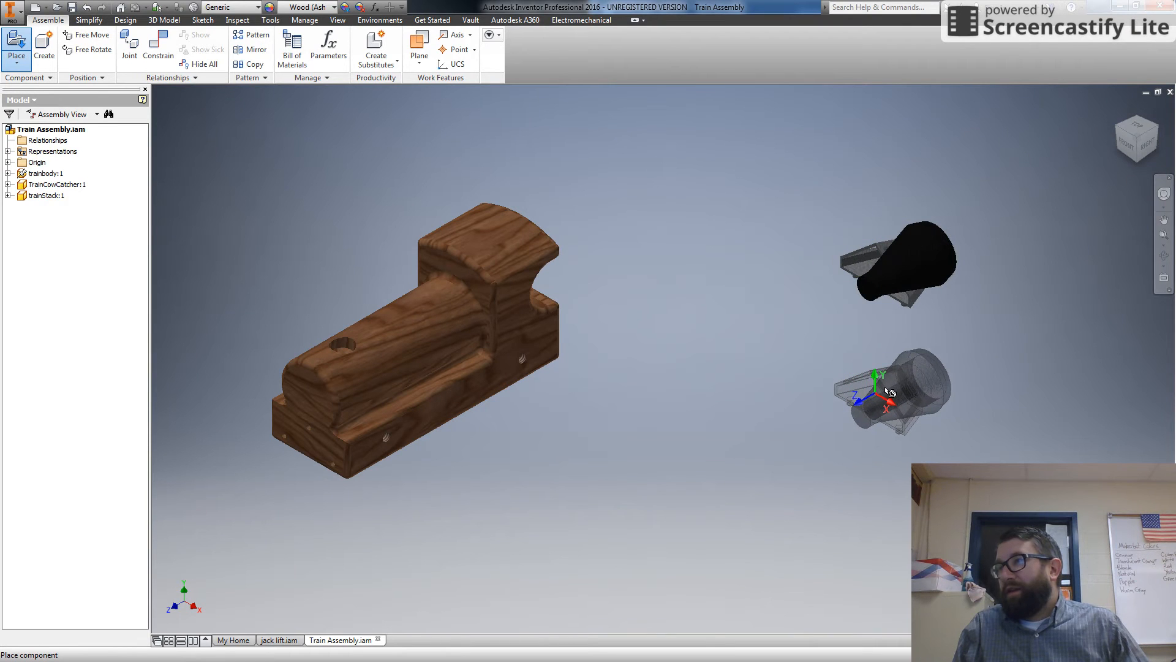
key(Escape)
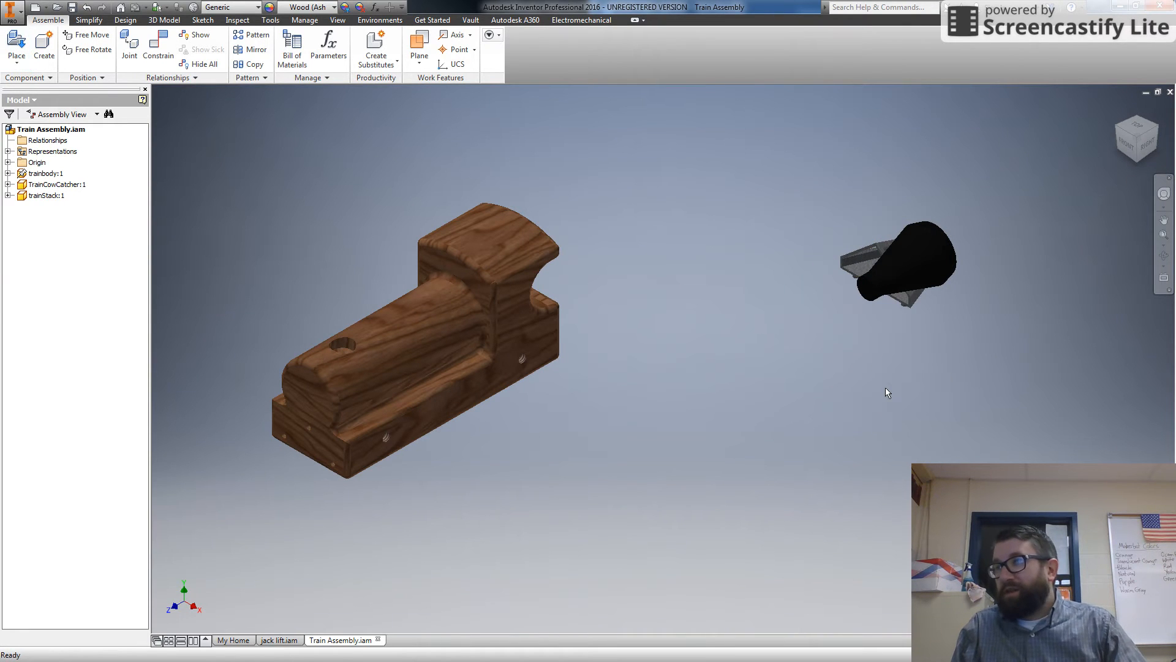
drag(873, 245, 903, 368)
click(803, 394)
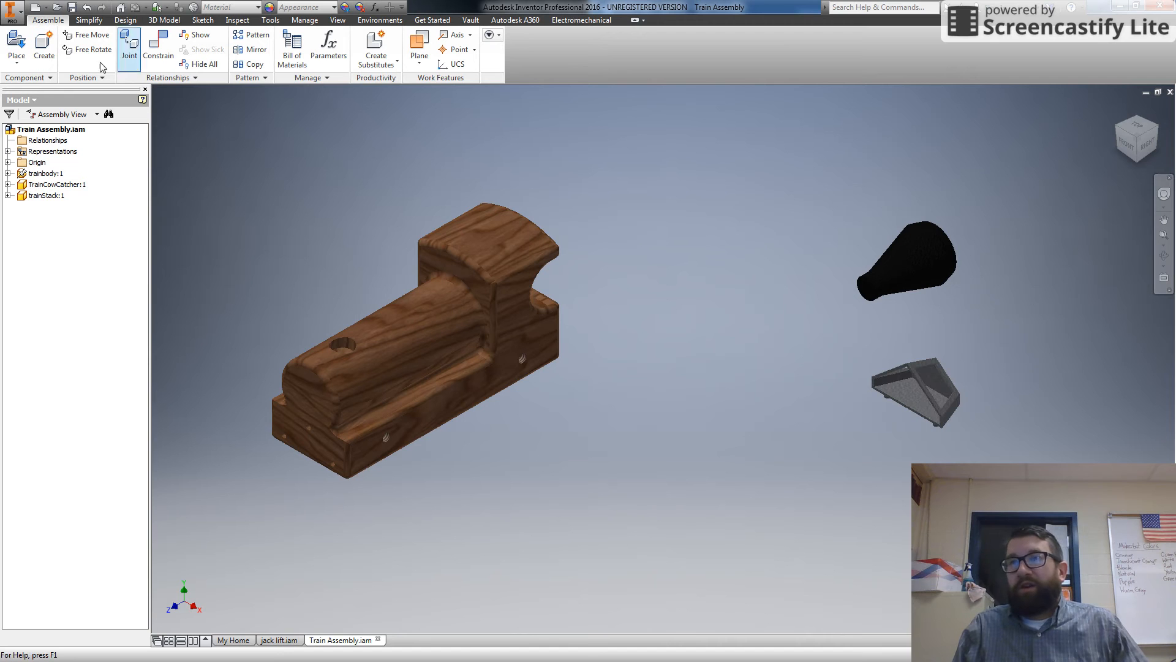
- Apply an Insert constraint between the stack's narrow end and the bottom edge of the train body's top hole, and test the stack's movement
click(163, 52)
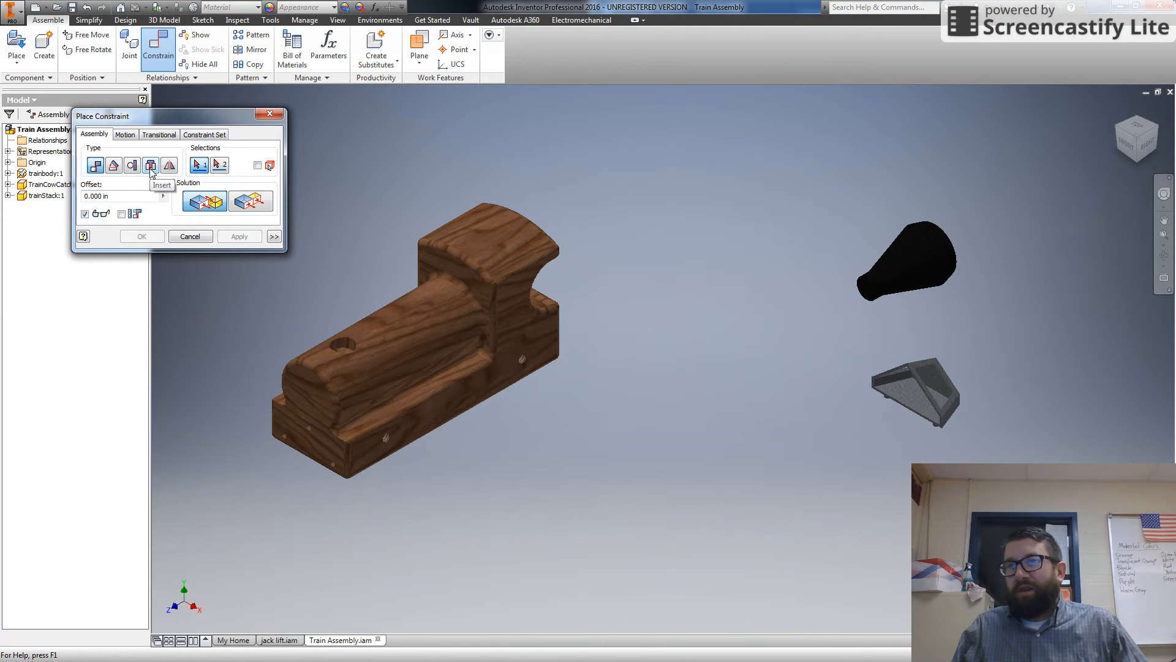
click(150, 167)
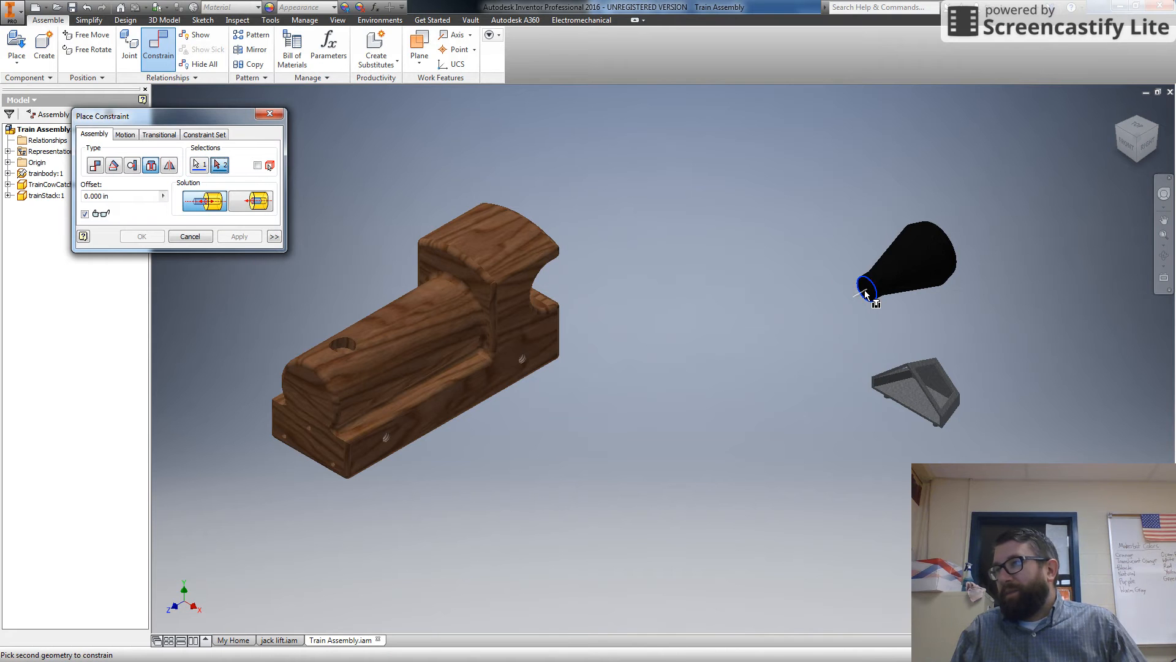
click(865, 292)
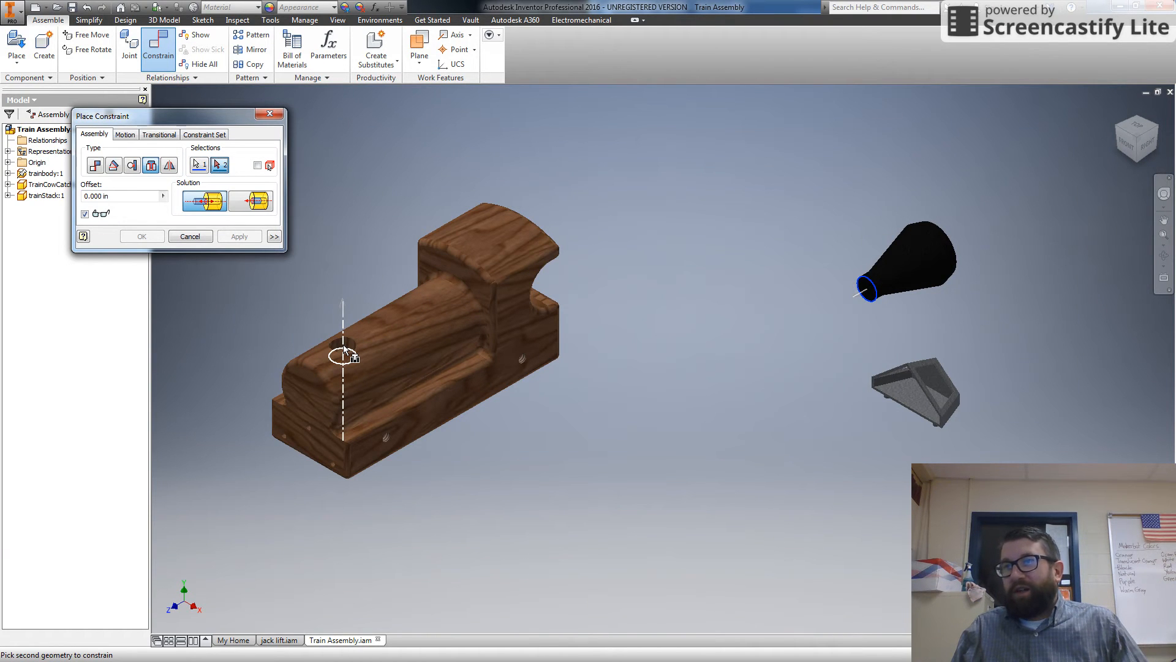
mouse_move(346, 348)
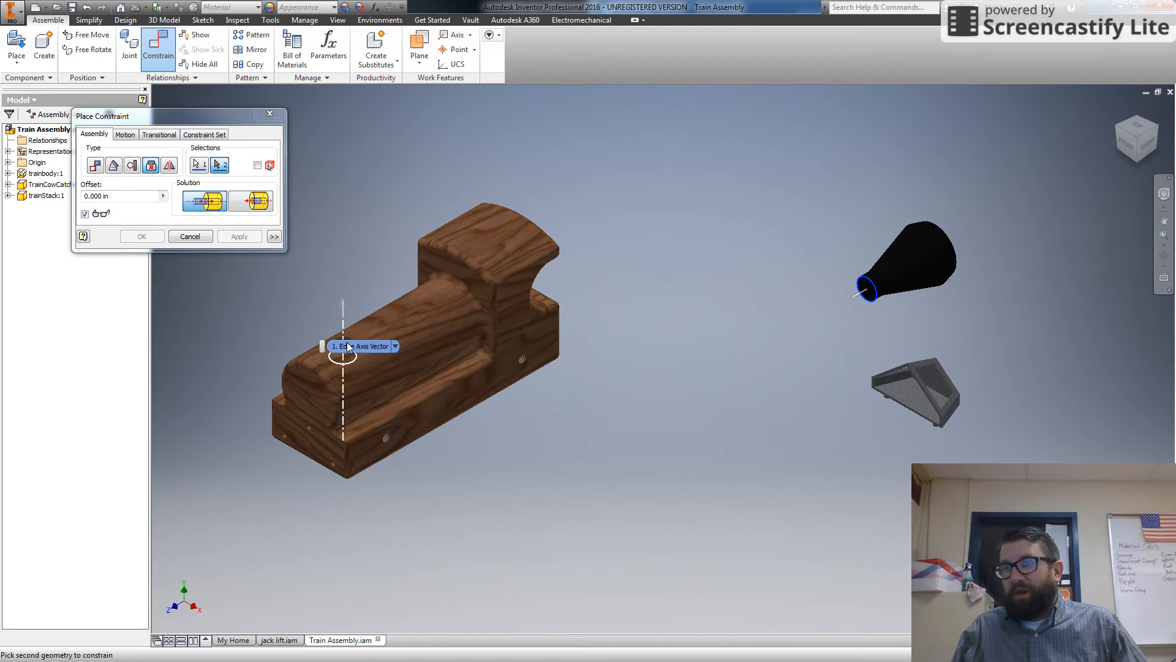
click(348, 347)
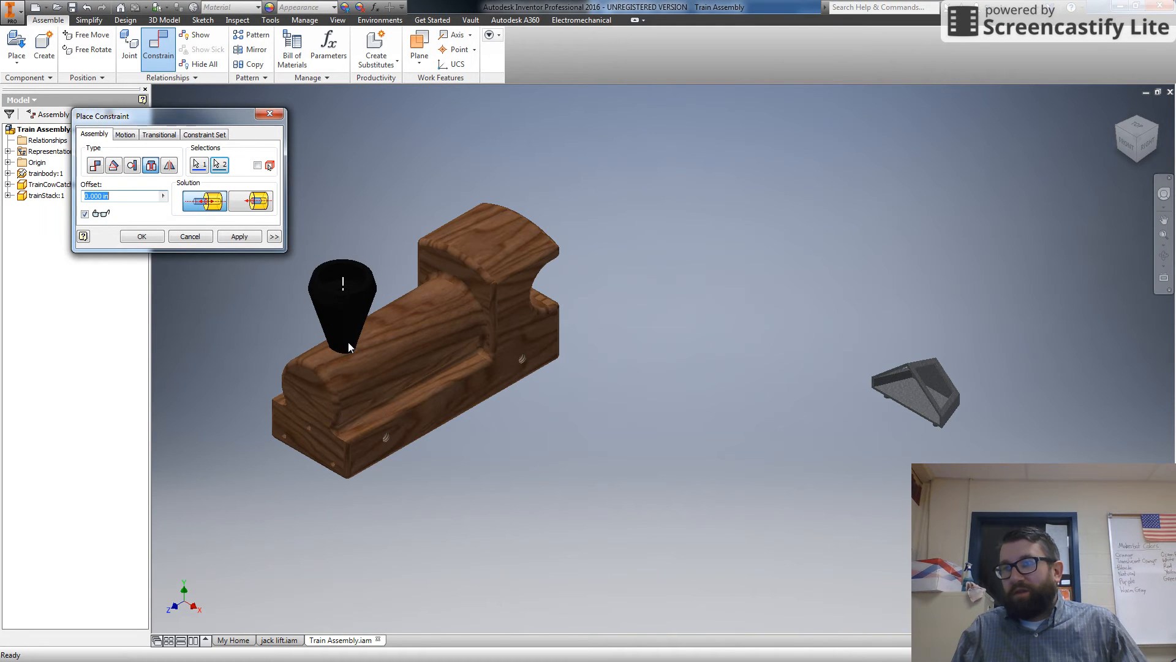
click(157, 237)
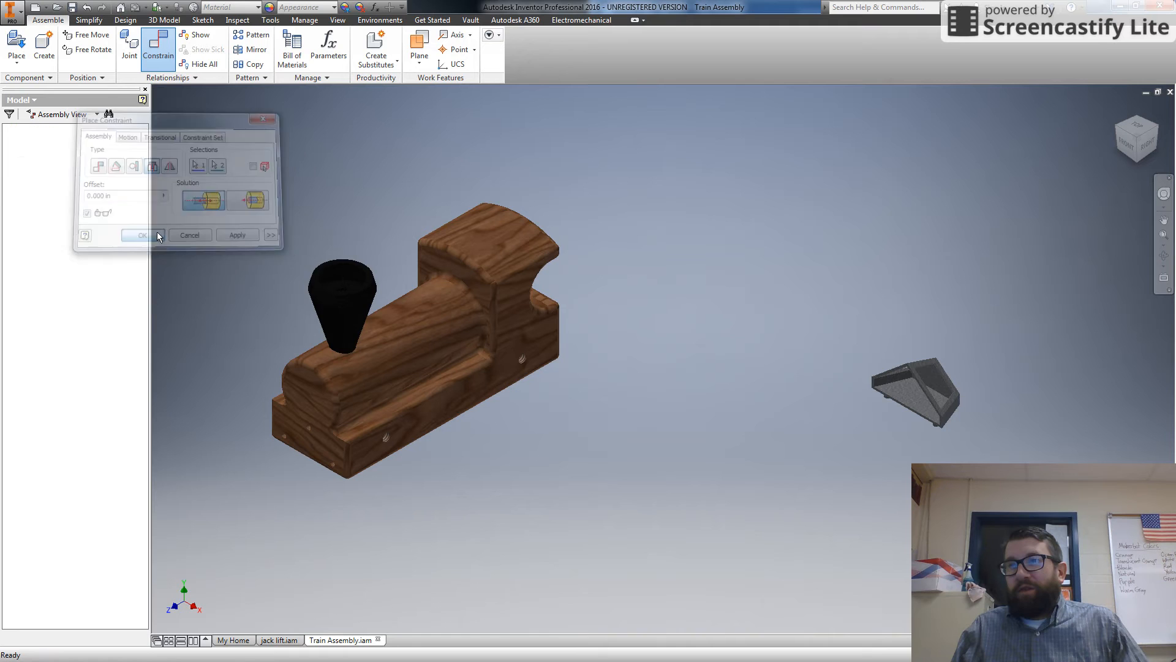
click(354, 300)
drag(353, 294, 423, 317)
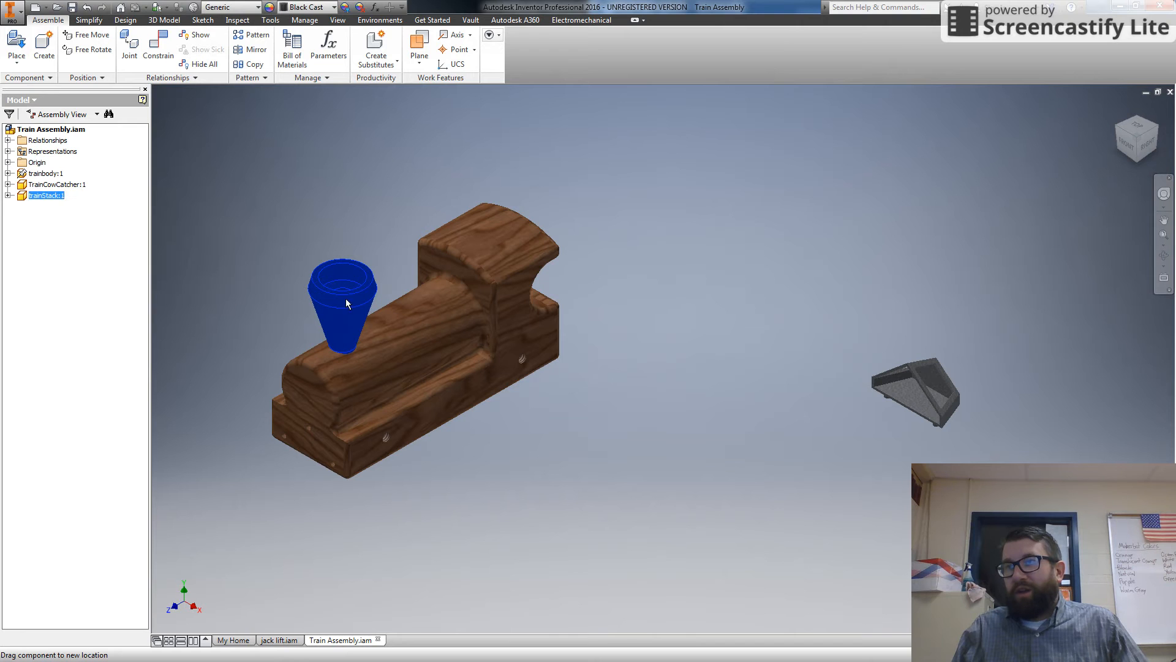
- Test the constrained stack's movement and place the cow catcher in open space in front of the train body's front face
drag(334, 303, 574, 395)
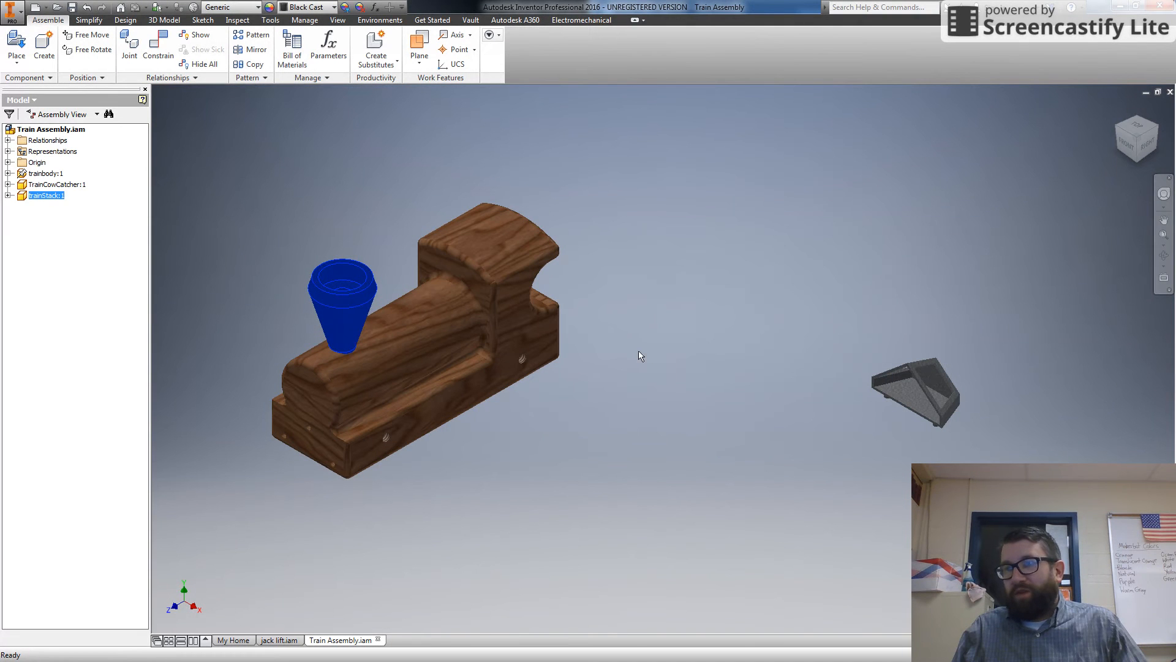
click(766, 422)
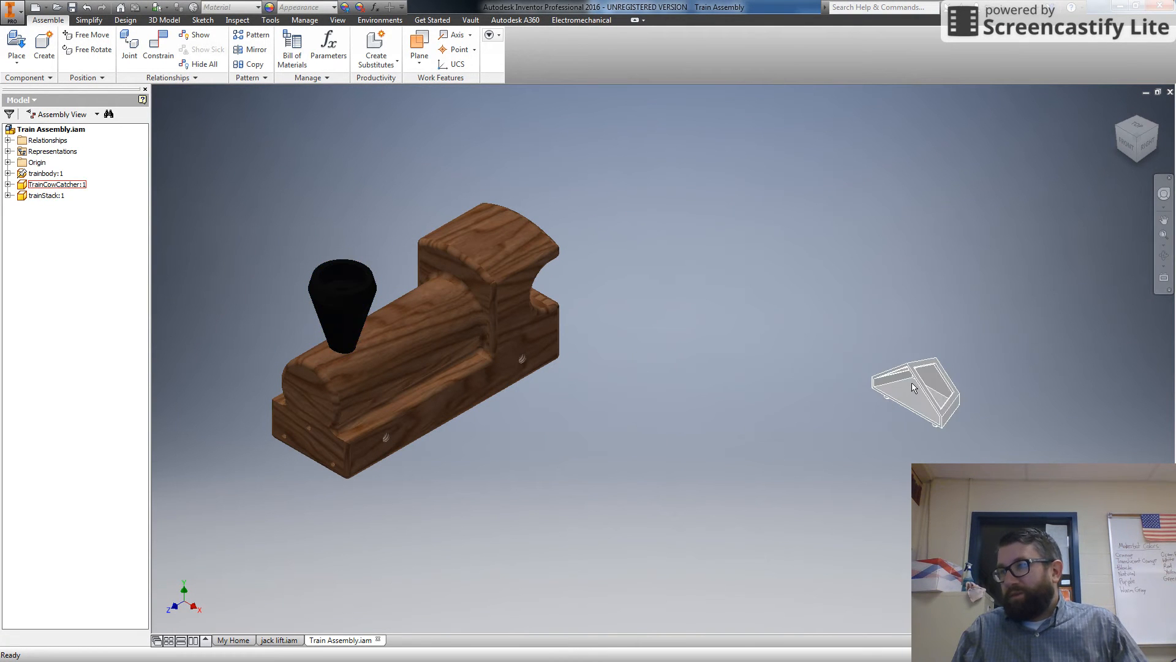
drag(884, 398, 585, 461)
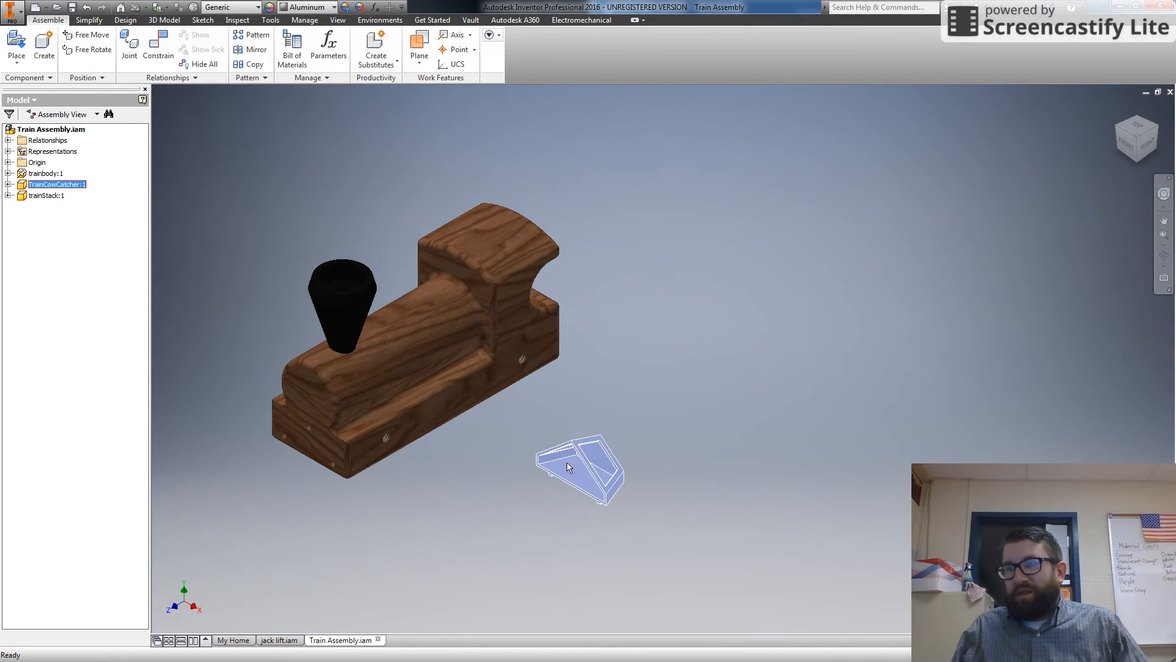
scroll(288, 429, up, 7)
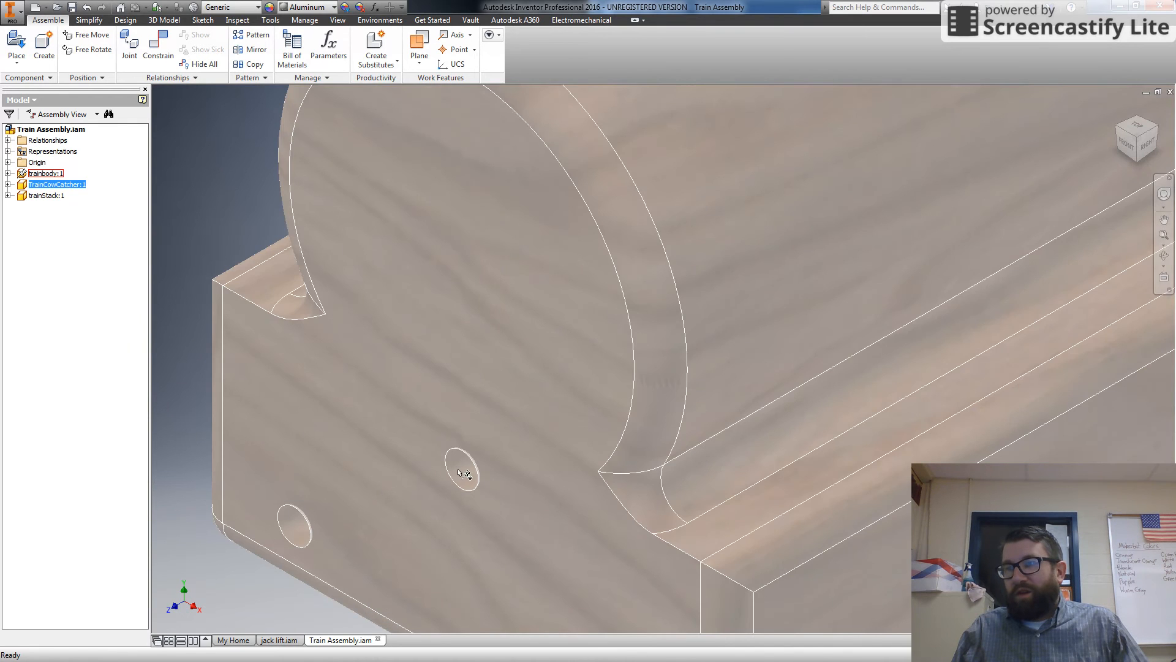
scroll(461, 473, down, 3)
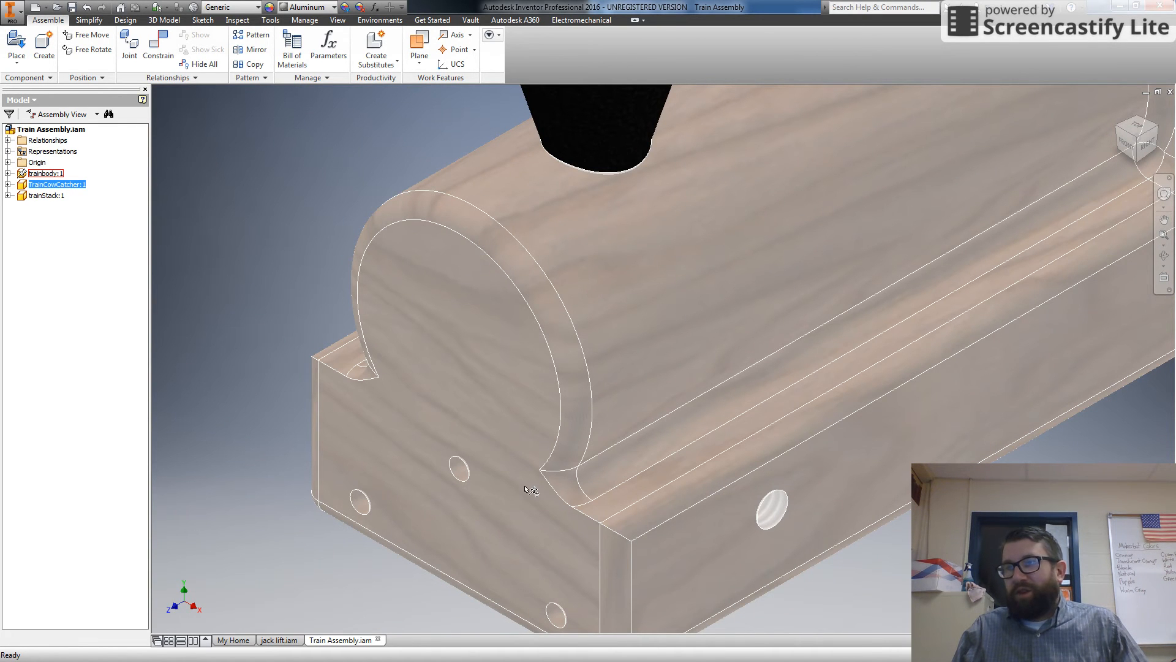
scroll(530, 490, down, 5)
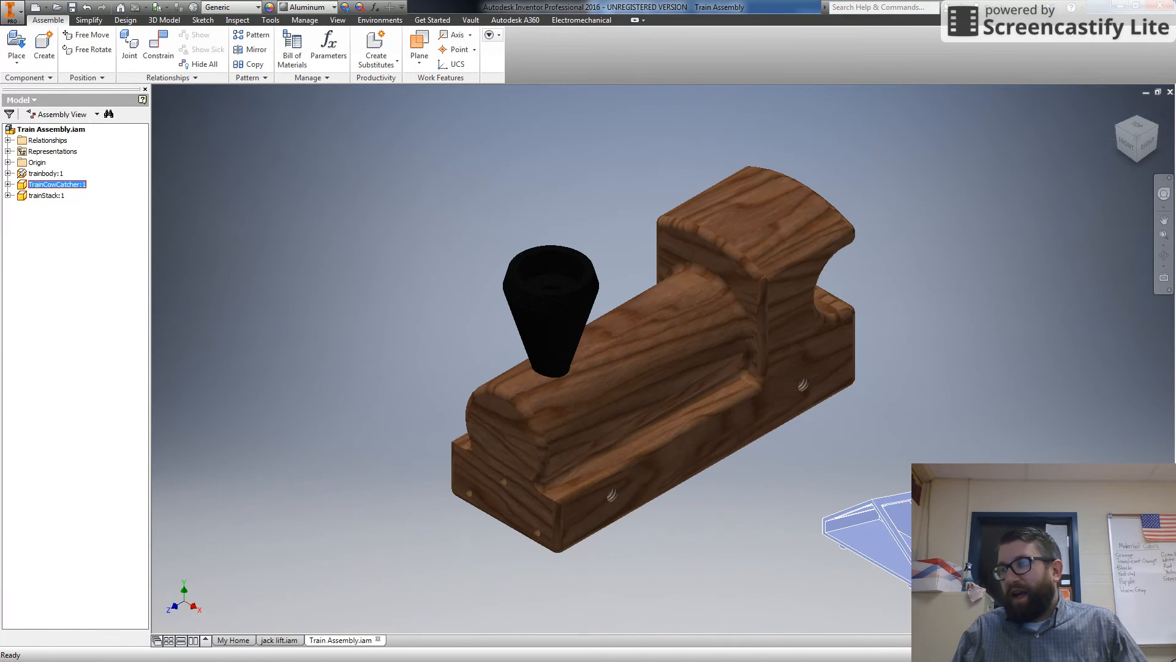
drag(903, 545, 375, 405)
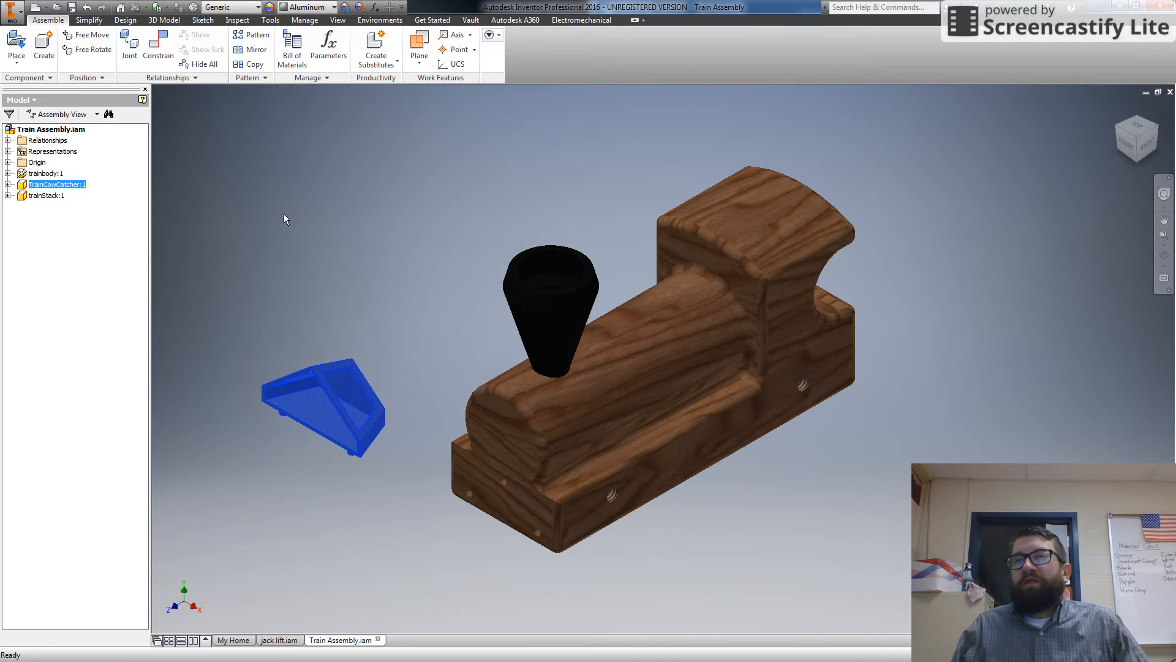
- Free-rotate the cow catcher until the three pegs on its back are exposed
click(90, 49)
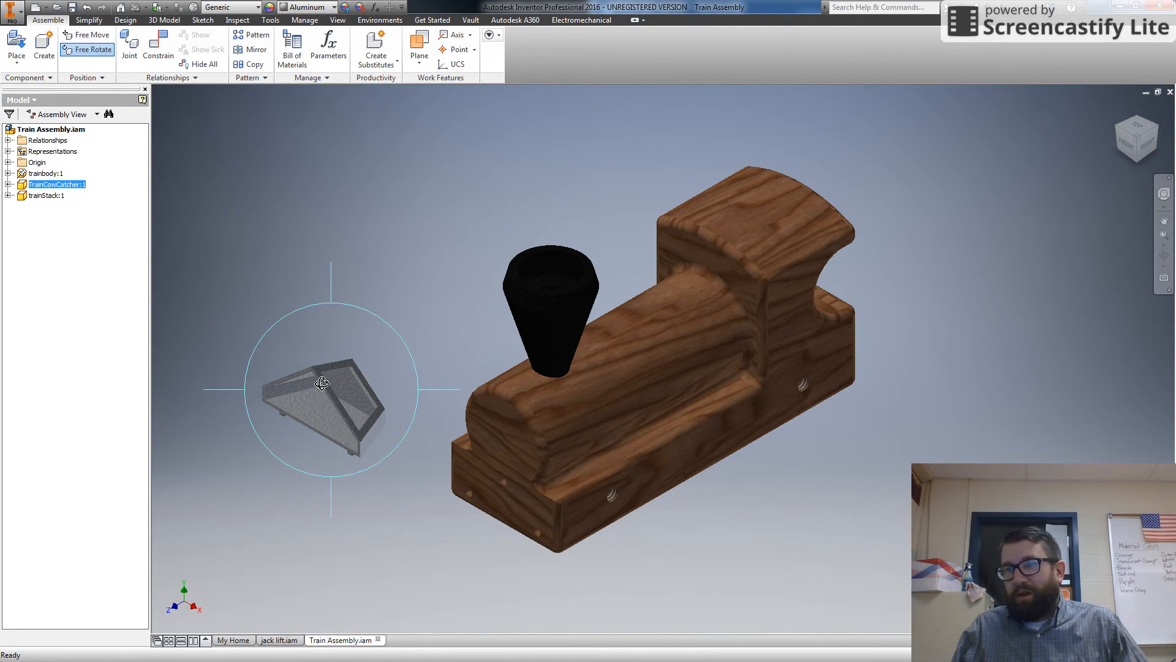
drag(322, 384, 294, 362)
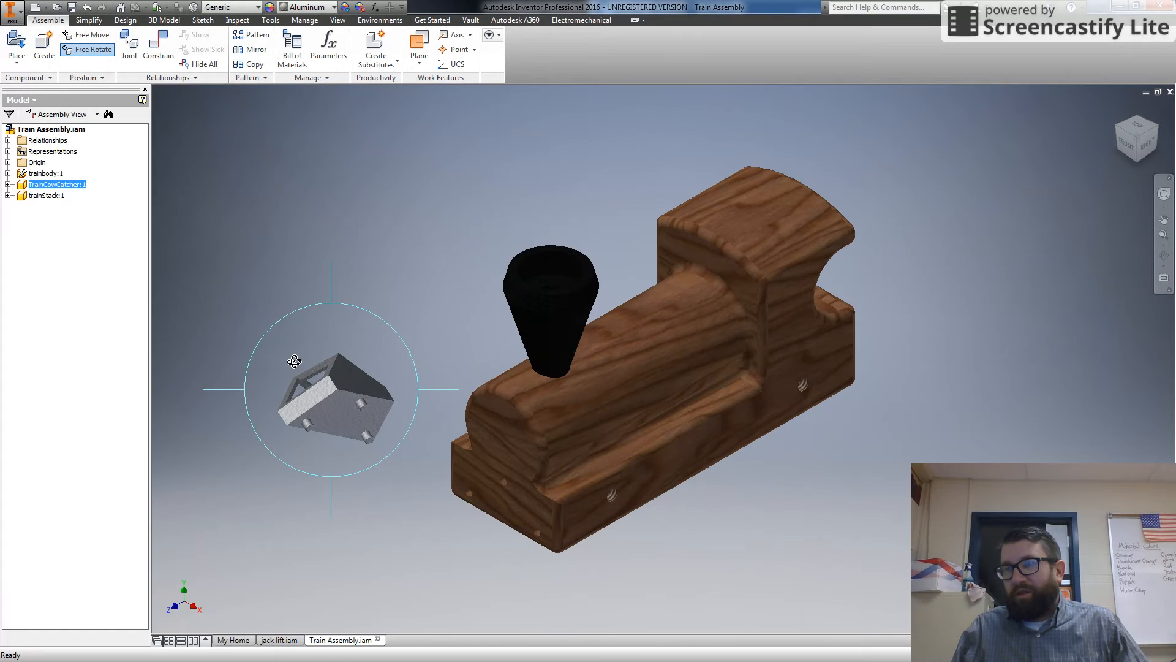
key(Escape)
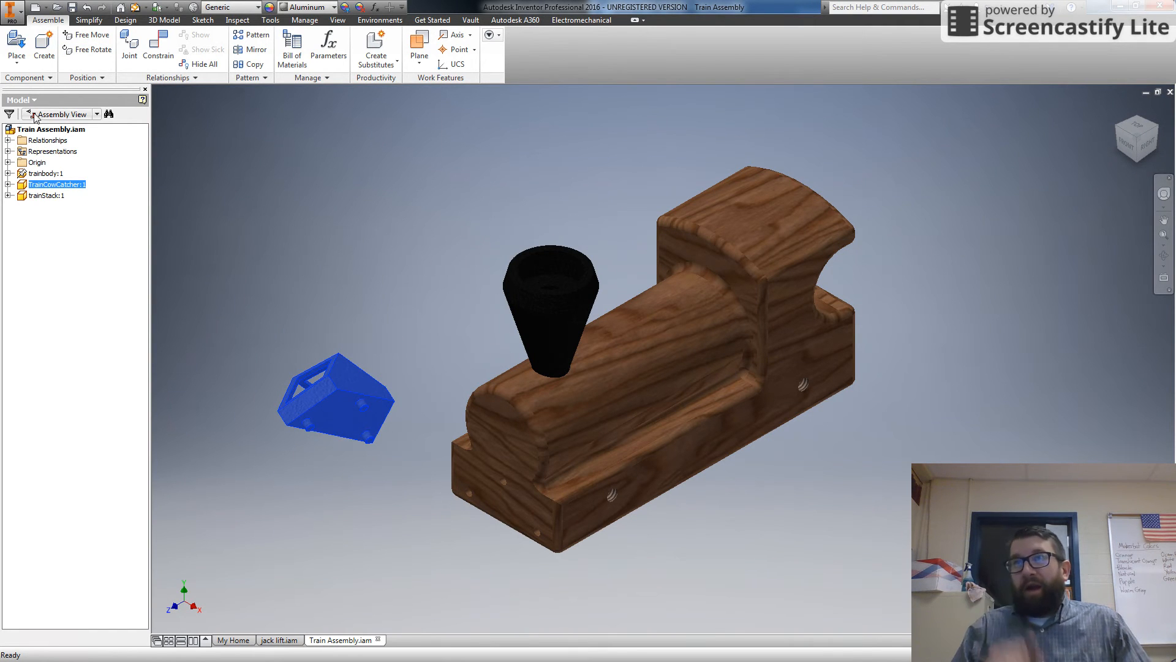
- Mate the center point of the cow catcher's upper peg to the center point of the upper hole in the train body's front face
click(153, 46)
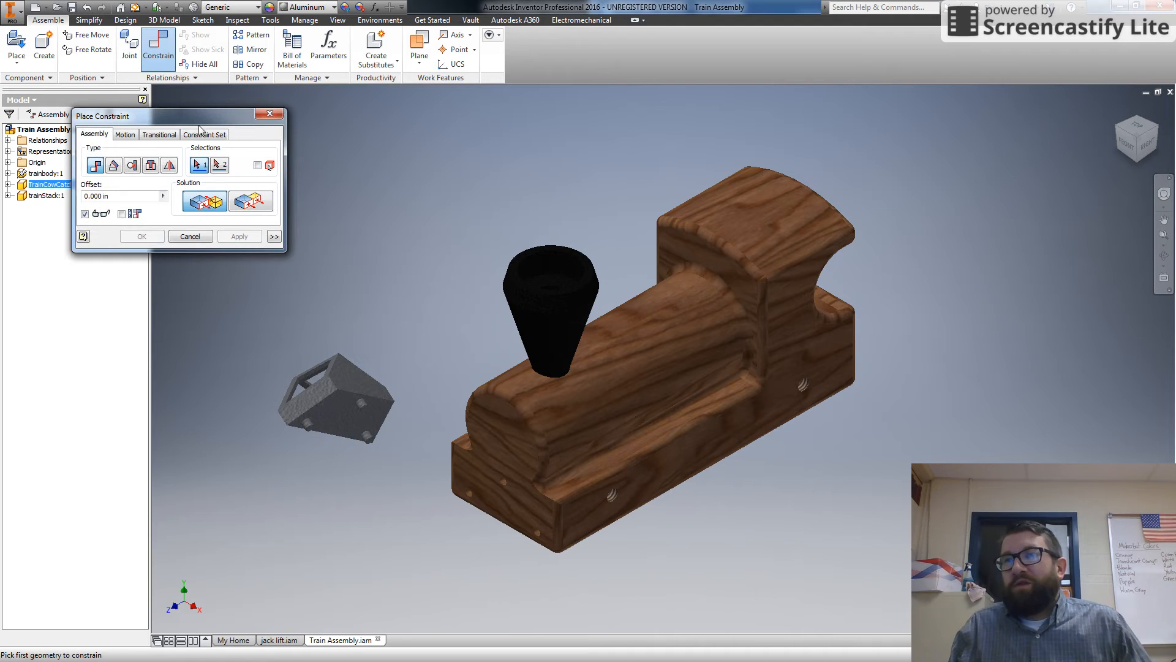
click(361, 402)
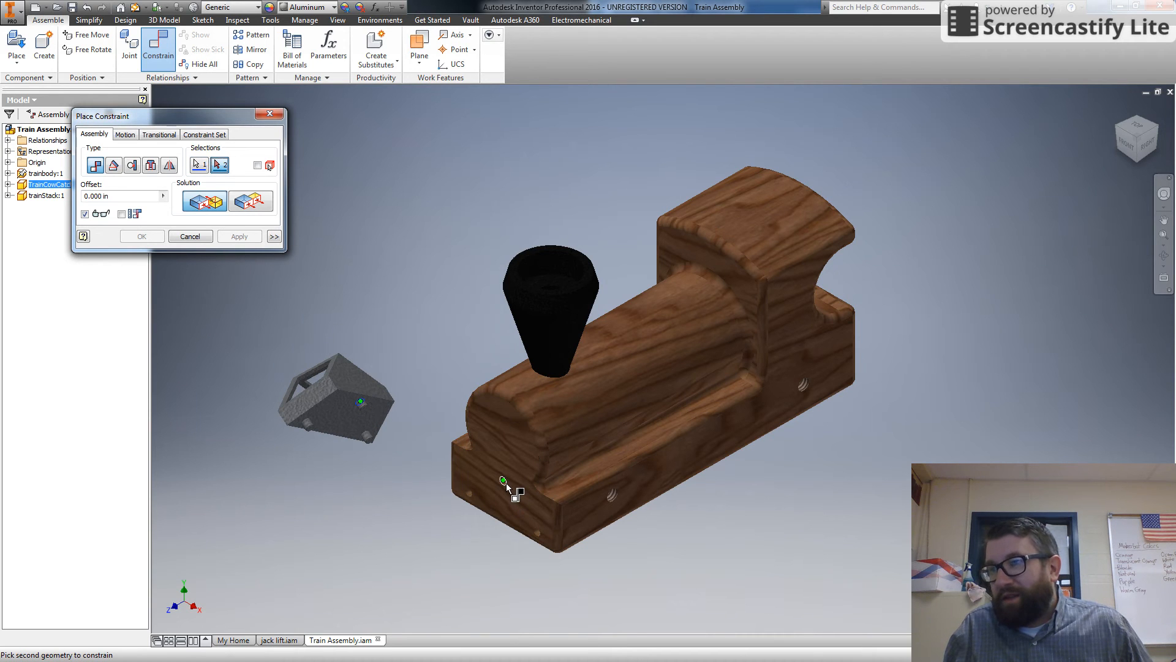
mouse_move(506, 483)
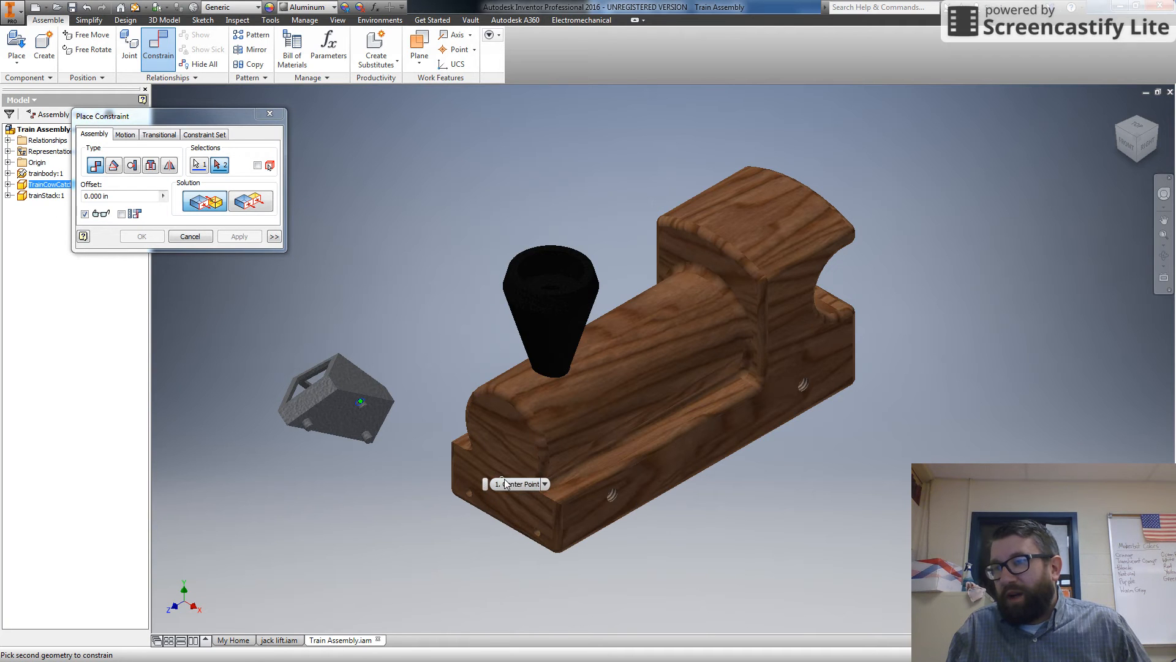
click(506, 484)
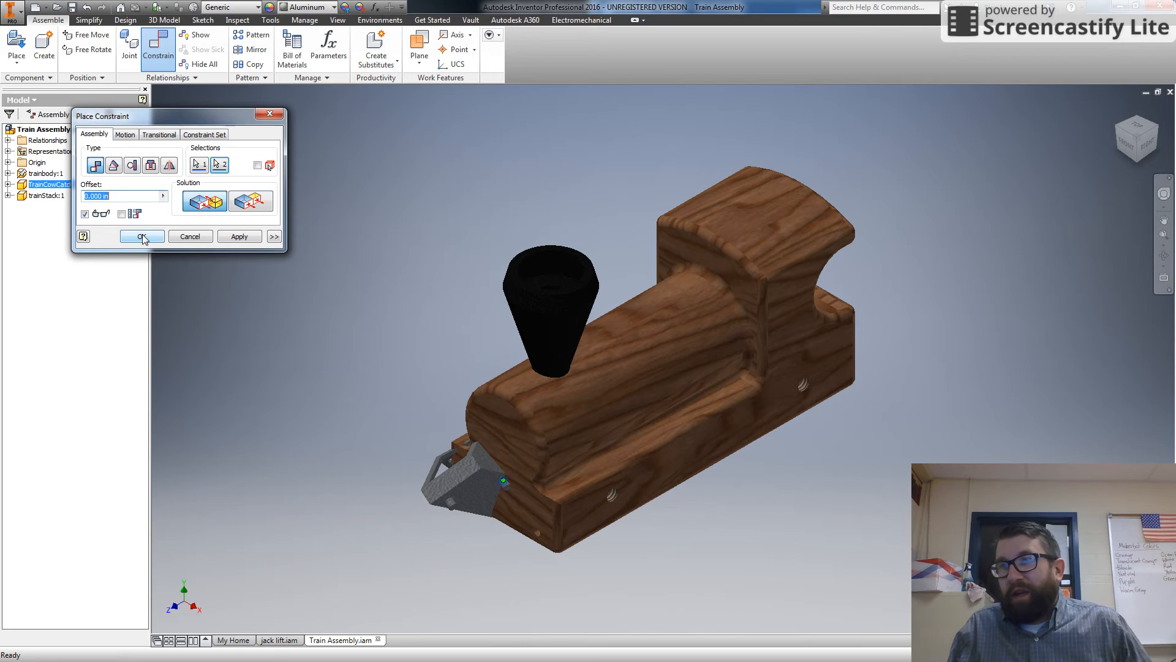
click(239, 237)
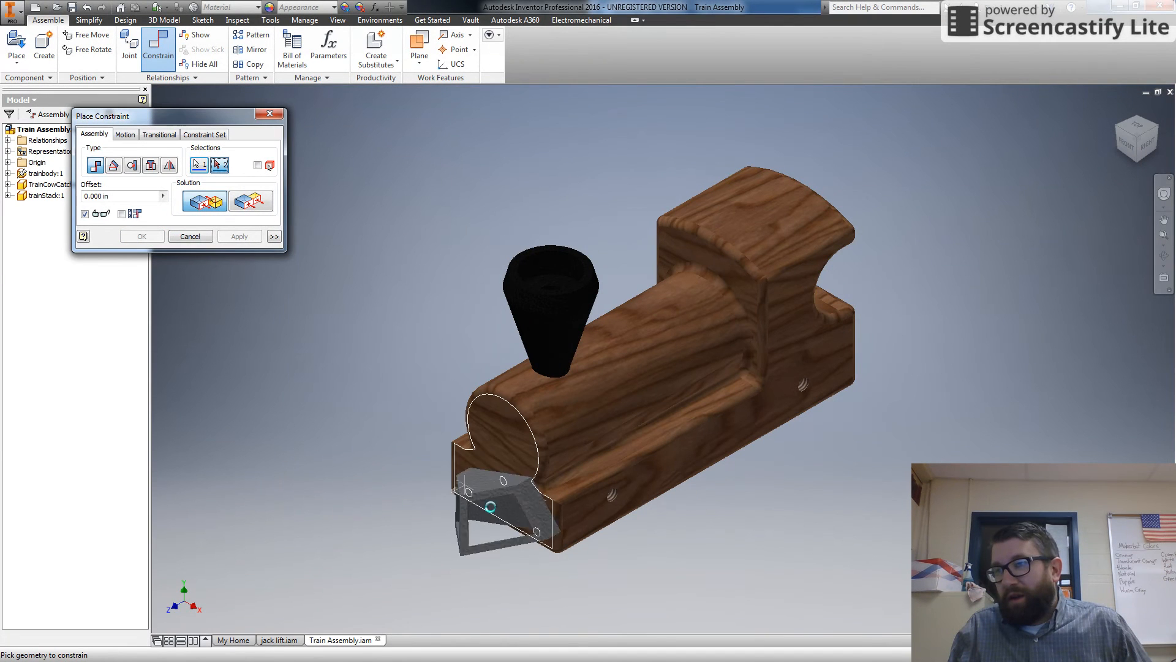
drag(508, 515, 487, 471)
click(484, 470)
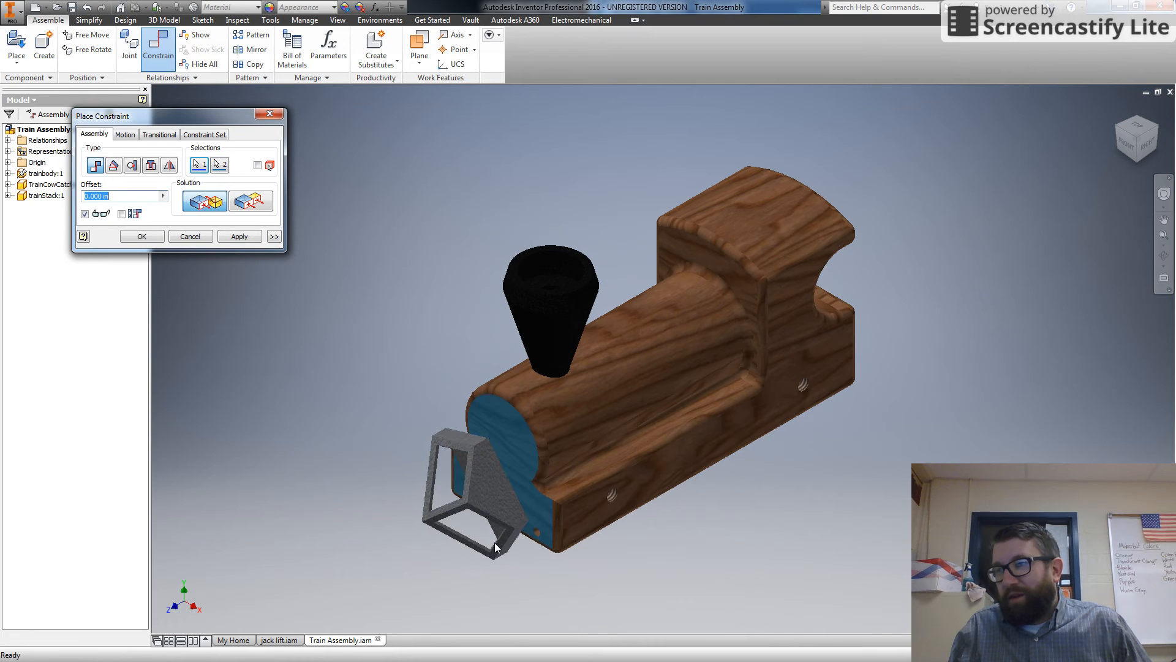
drag(504, 542, 515, 541)
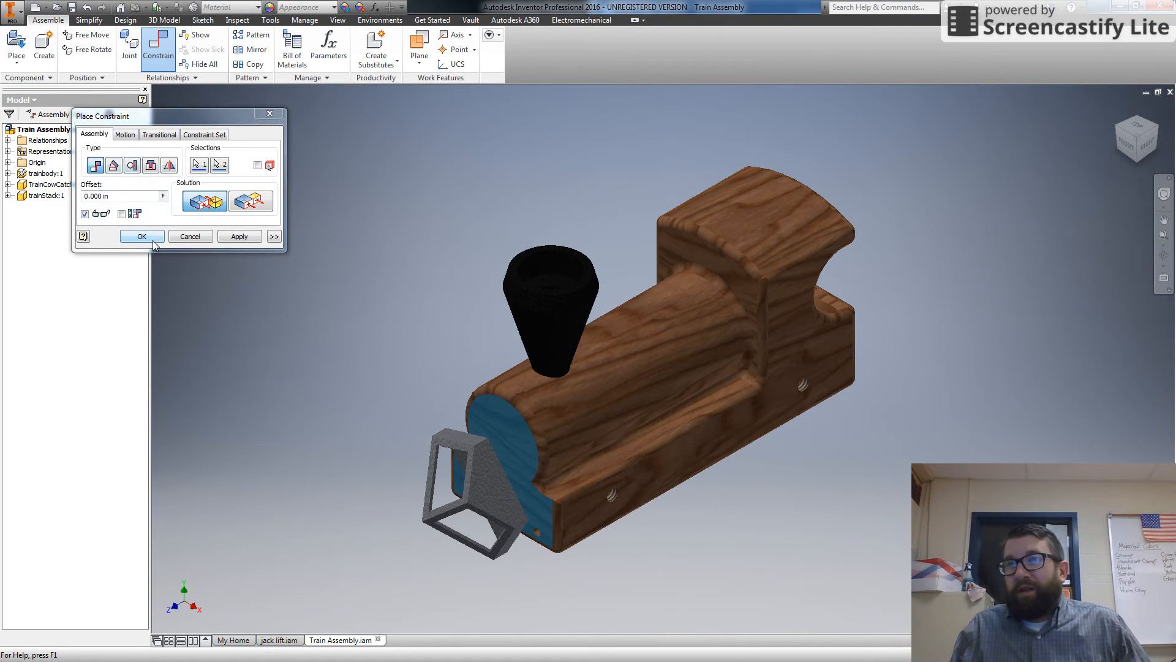
click(191, 236)
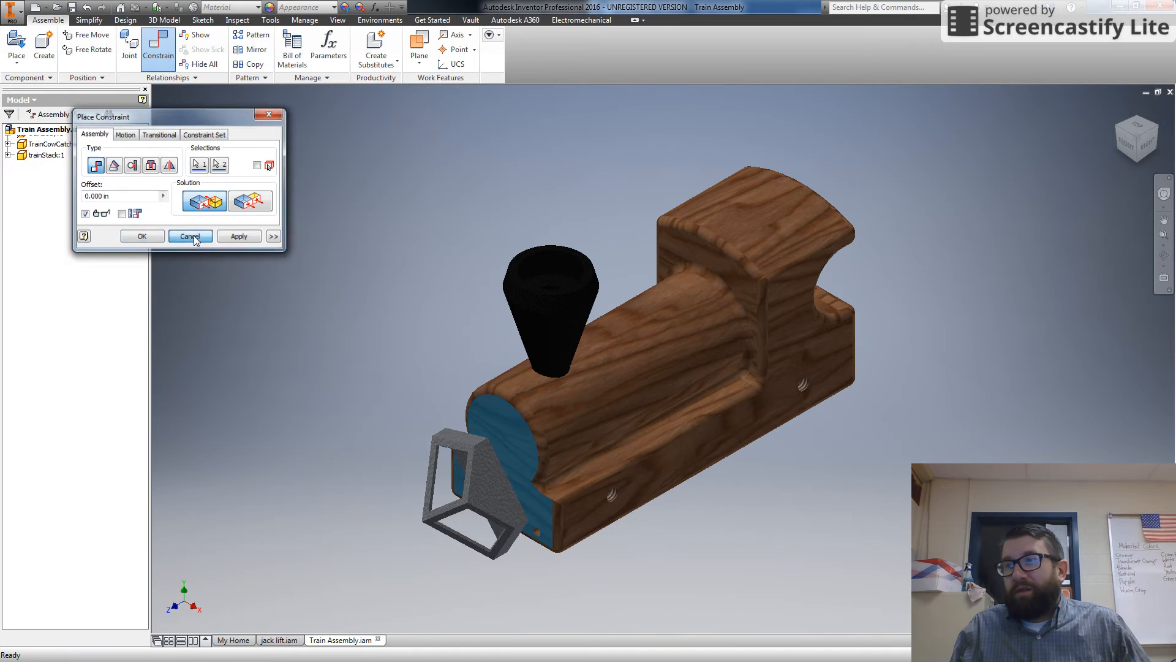
- Swing the cow catcher about its mated upper peg until a lower peg is exposed beside the train body's front face
click(501, 544)
mouse_move(501, 544)
mouse_down()
mouse_move(556, 567)
mouse_move(538, 512)
mouse_move(515, 497)
mouse_move(538, 519)
mouse_move(503, 520)
mouse_move(506, 537)
mouse_up()
click(405, 422)
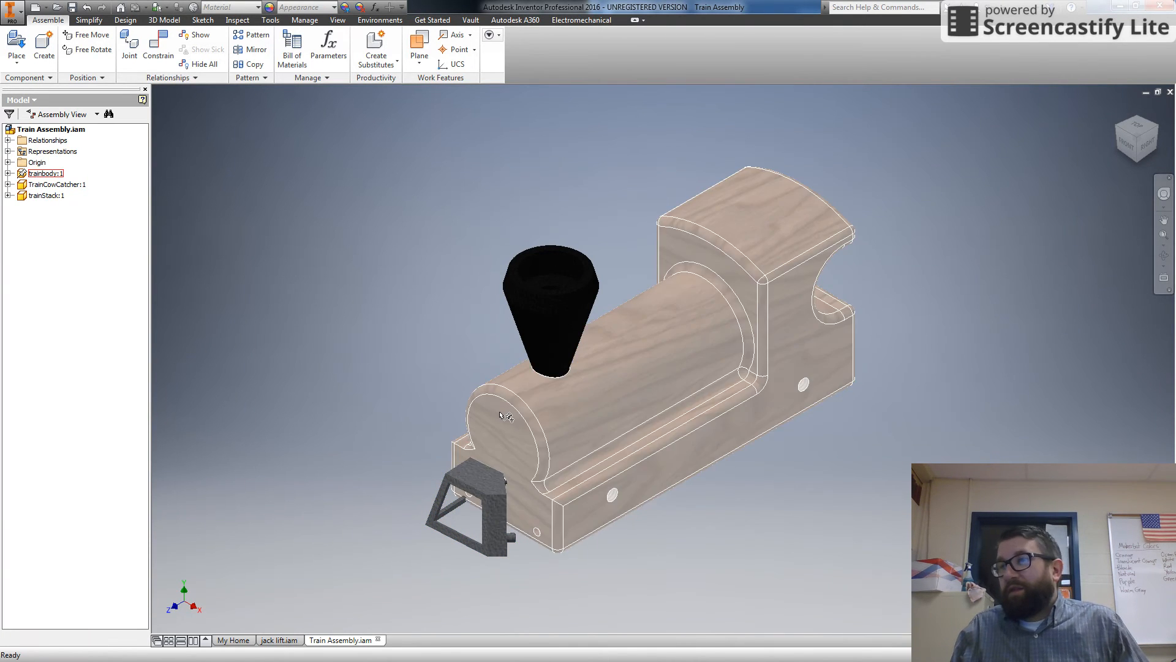
- Try to mate the center of the train body's lower front hole nearest the side face to the end of the cow catcher's exposed lower peg
scroll(477, 307, up, 5)
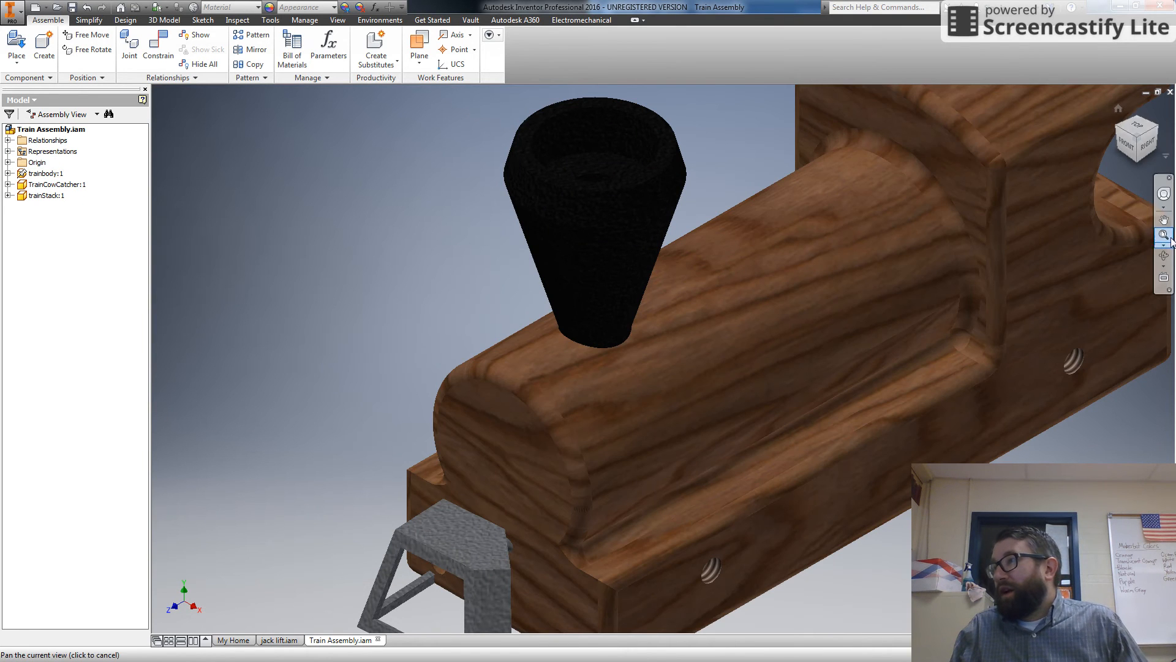
click(1163, 220)
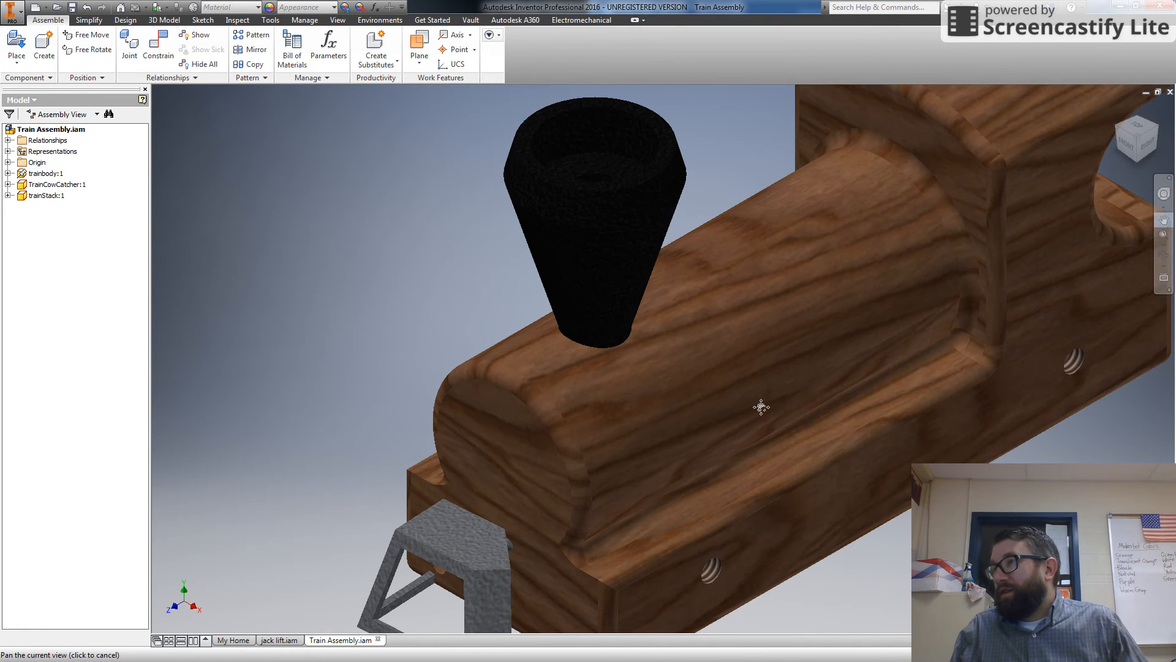
drag(643, 375, 612, 148)
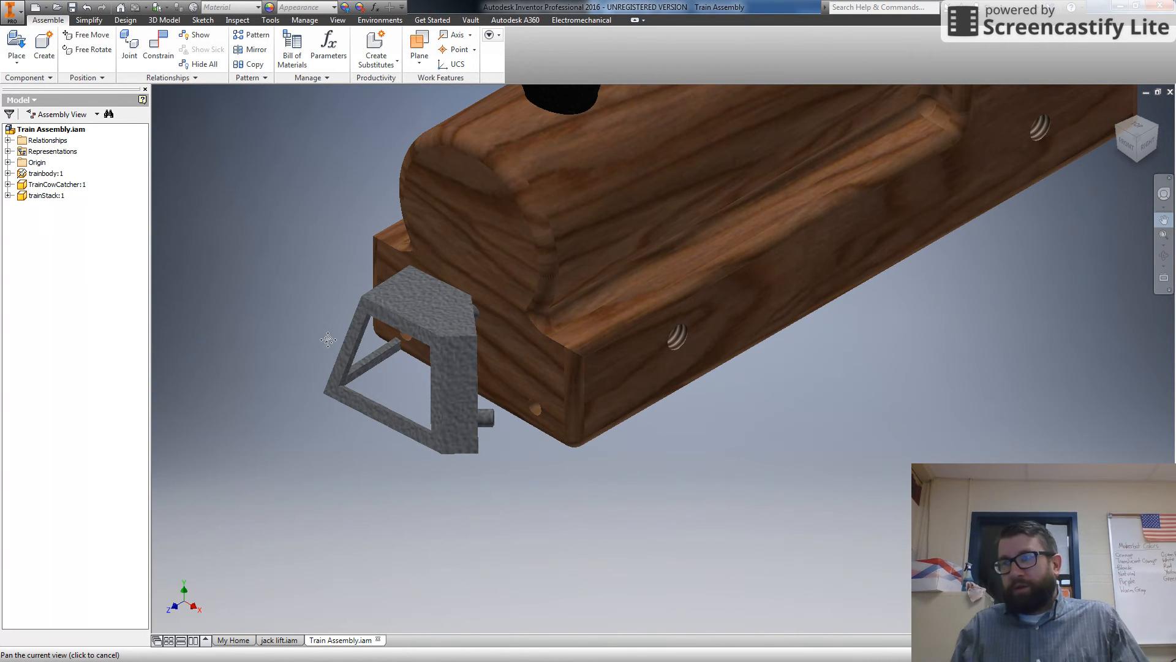
click(147, 59)
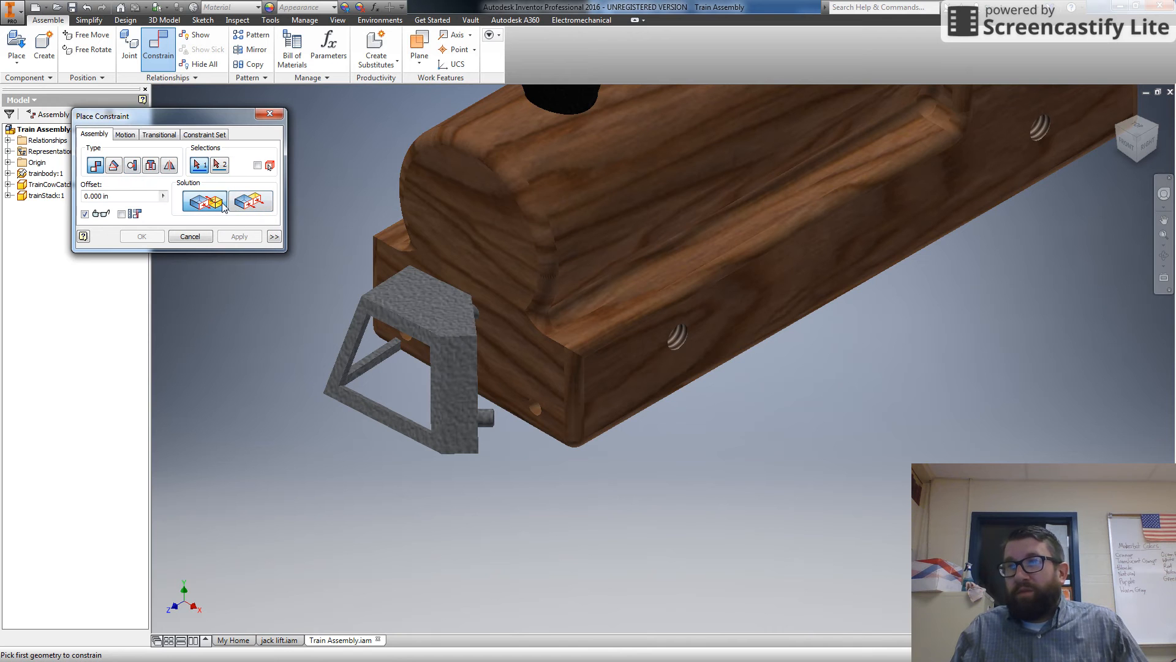
click(539, 413)
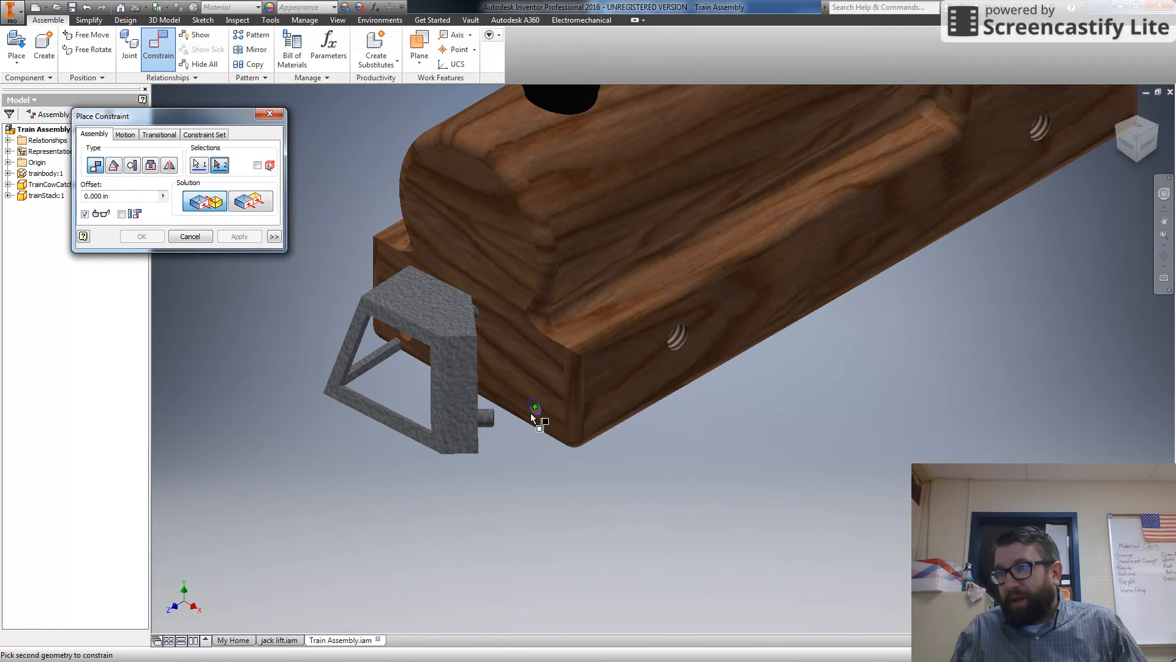
click(495, 416)
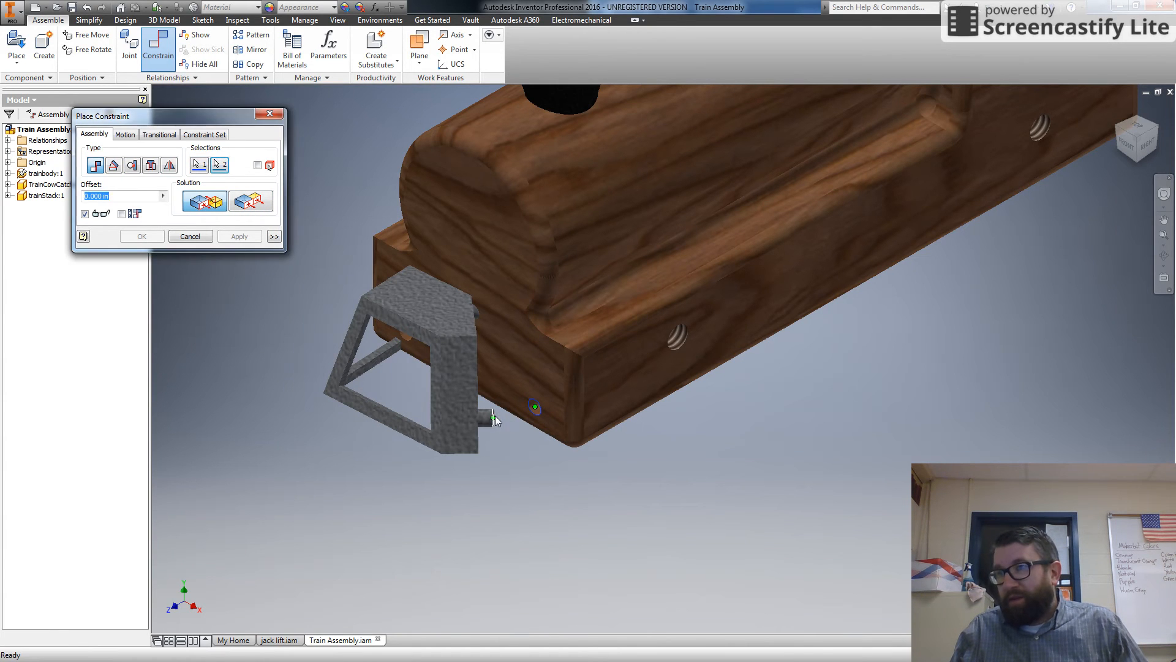
click(159, 238)
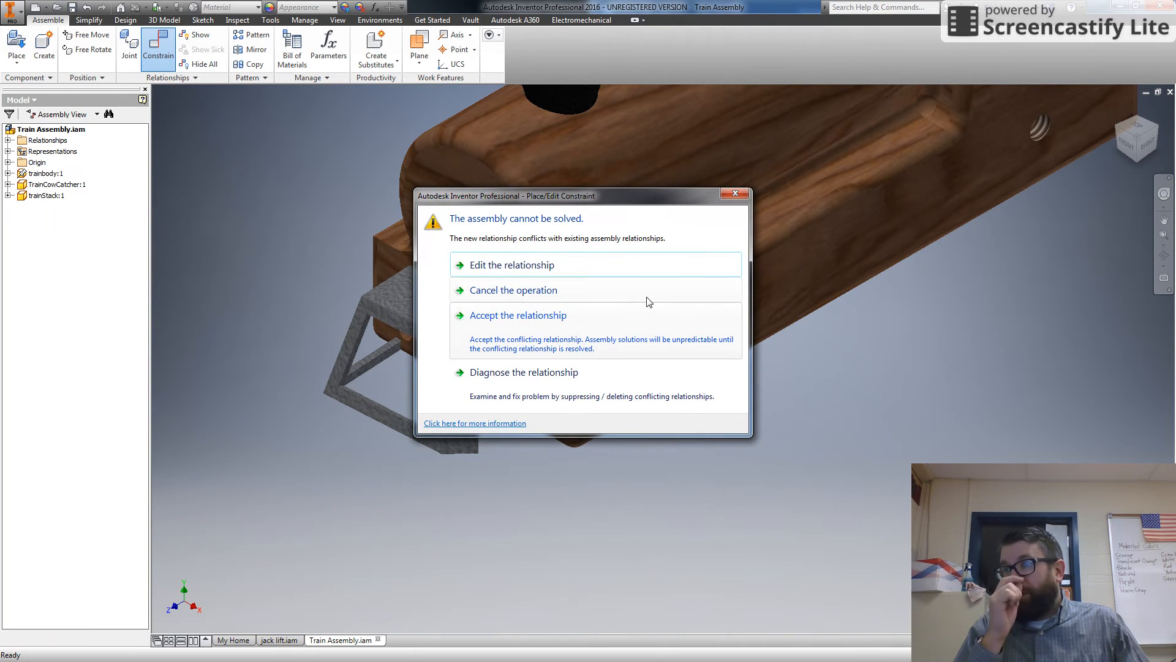
click(735, 195)
- Turn the cow catcher roughly into line with the train body's front face and adjust its position from below
drag(428, 447, 536, 402)
drag(480, 341, 479, 344)
click(1134, 146)
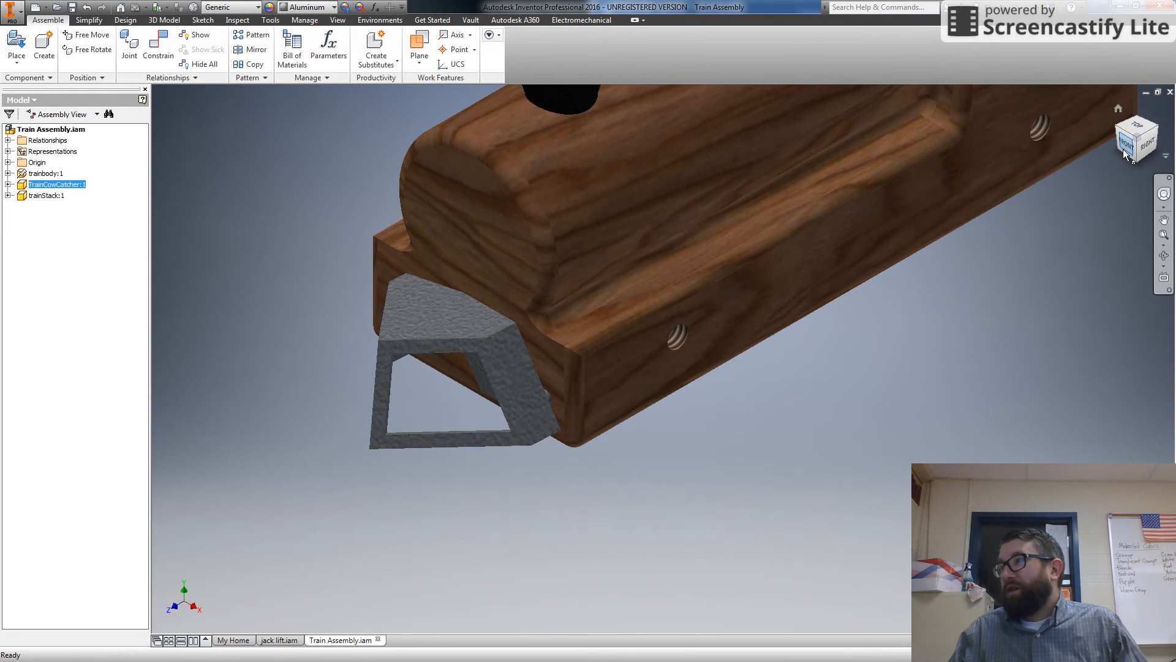
click(1149, 140)
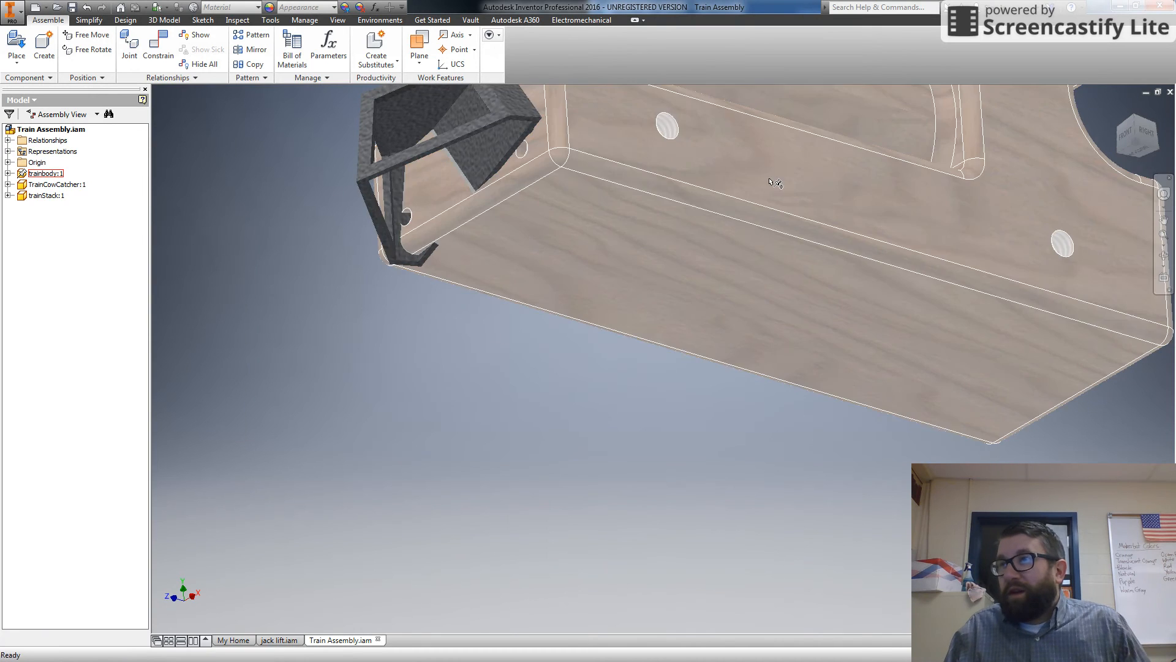
mouse_move(495, 141)
mouse_down()
mouse_move(476, 154)
mouse_move(510, 133)
mouse_move(487, 130)
mouse_up()
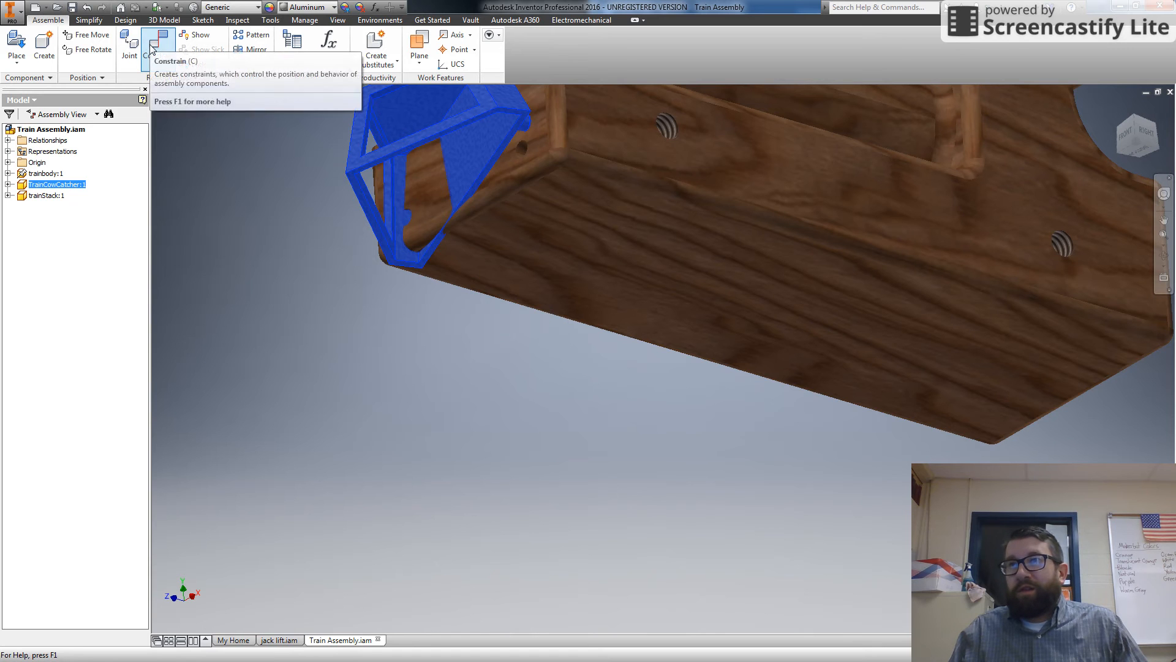
- Try to apply a Flush mate between the cow catcher's bottom face and the underside of the train body
click(155, 46)
click(253, 204)
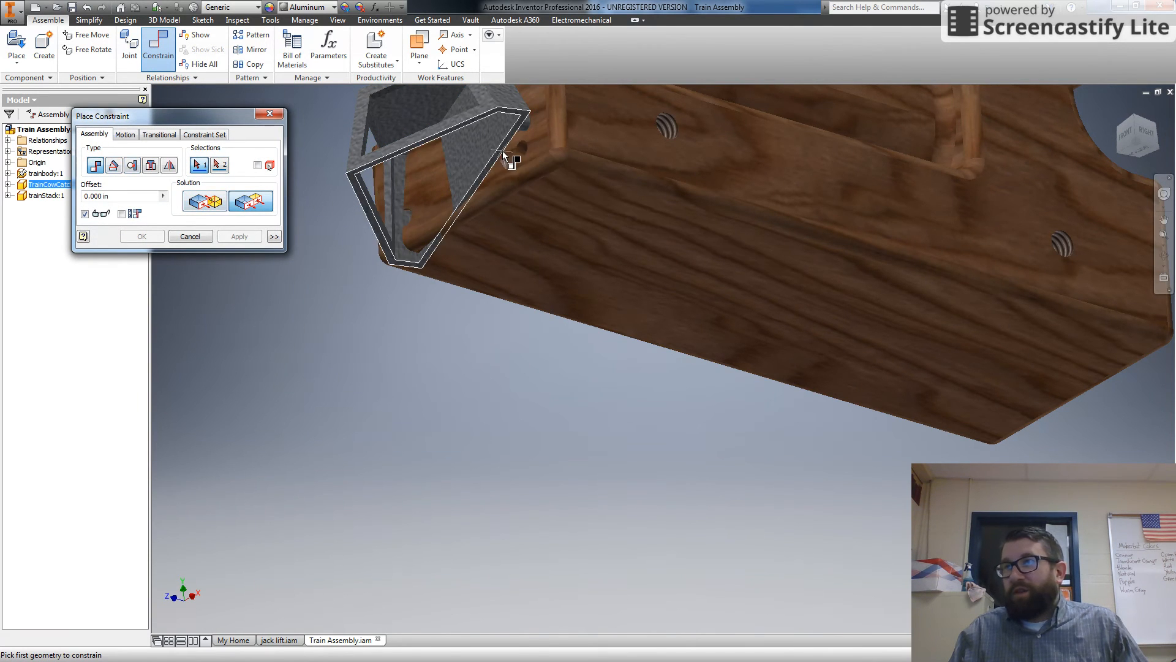
click(503, 150)
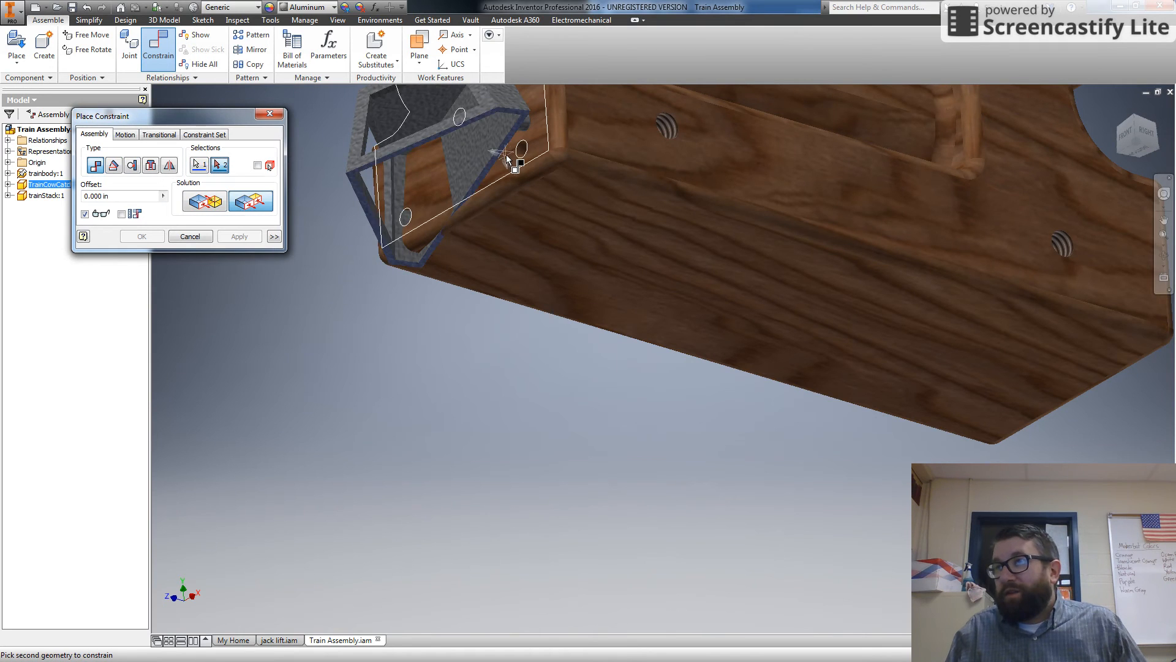
click(512, 238)
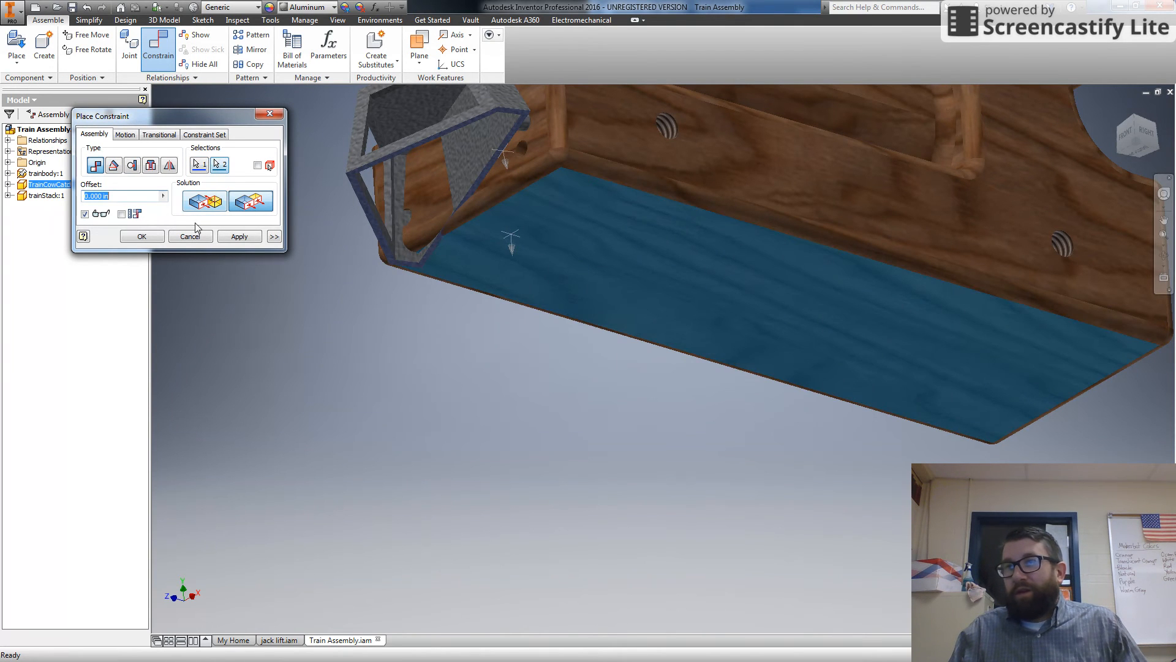
click(152, 240)
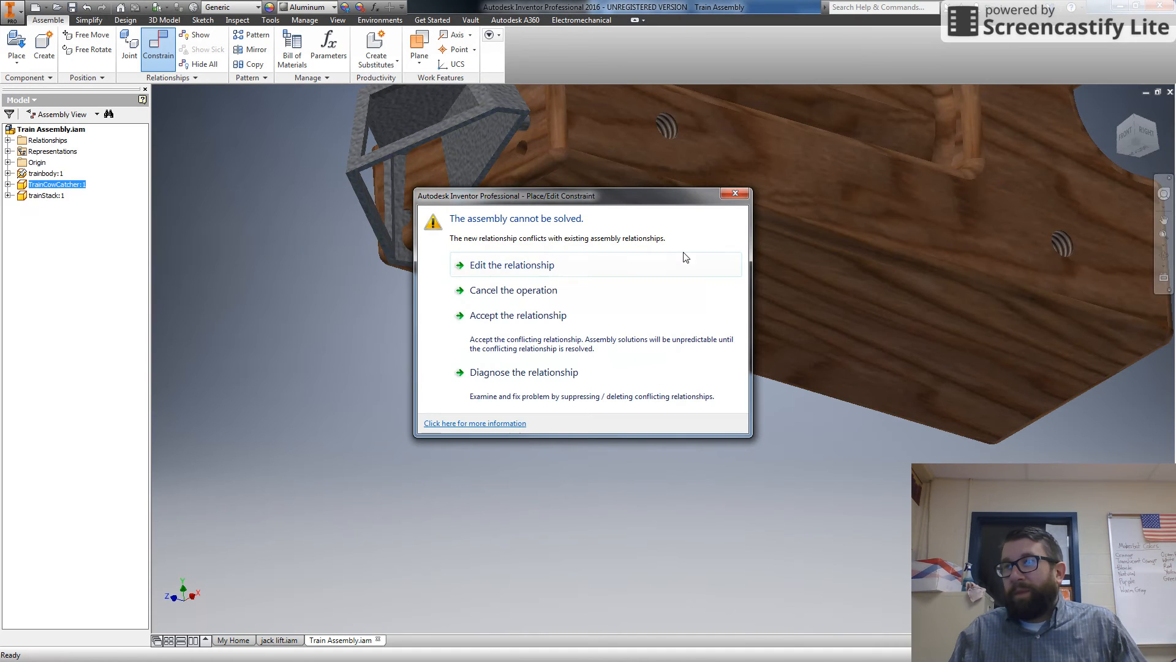
click(737, 194)
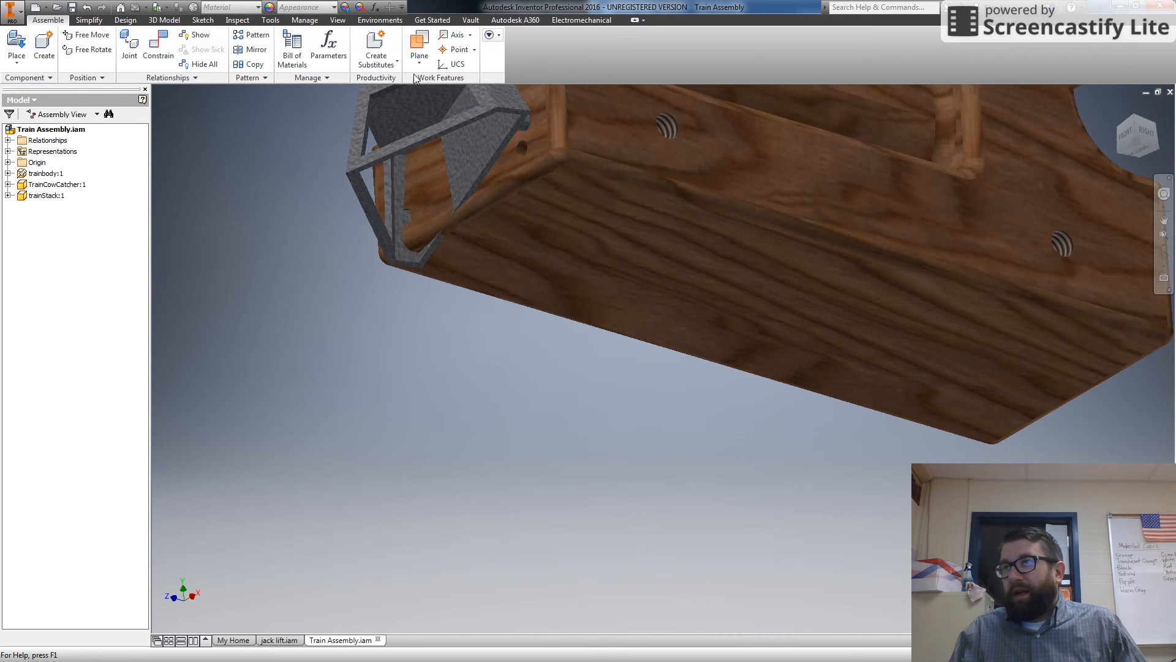
- Pull the cow catcher clear of the train body and mate its flat peg-side face to the body's front face with zero offset
mouse_move(480, 120)
mouse_down()
mouse_move(473, 130)
mouse_move(487, 124)
mouse_move(460, 110)
mouse_up()
click(159, 66)
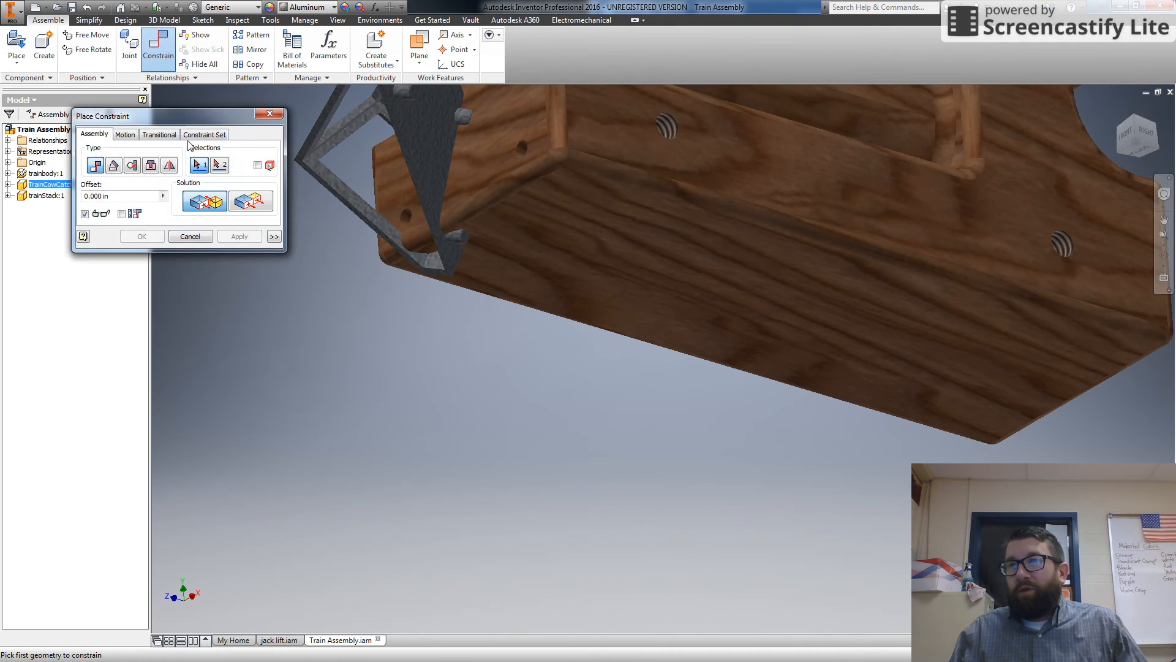
click(427, 132)
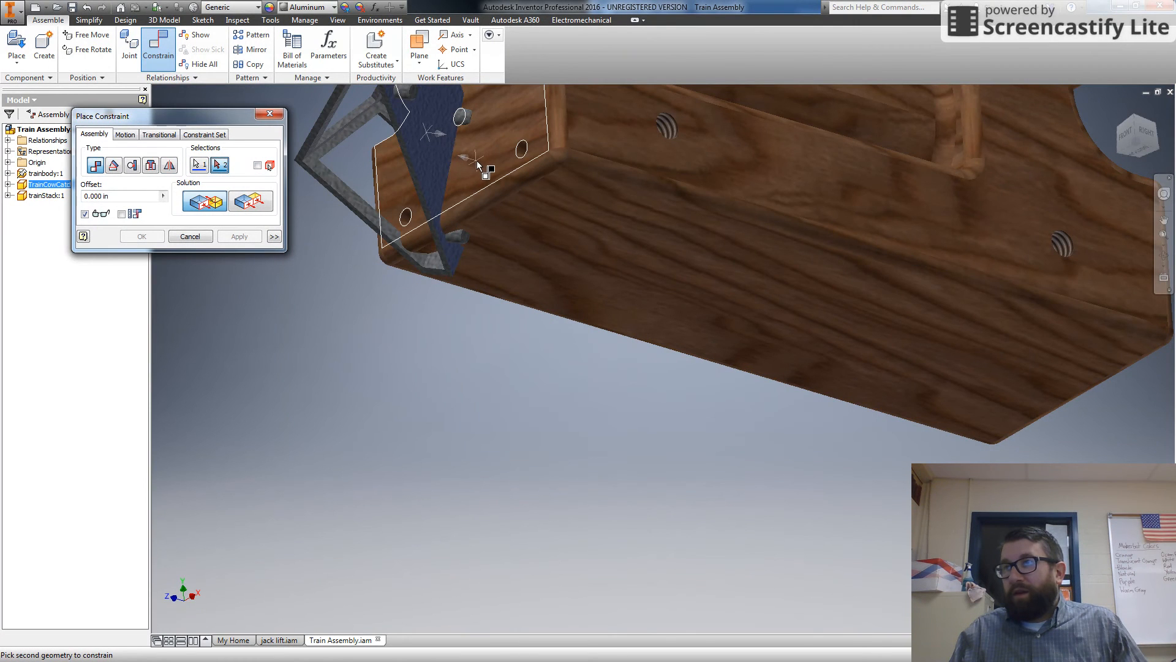
click(477, 160)
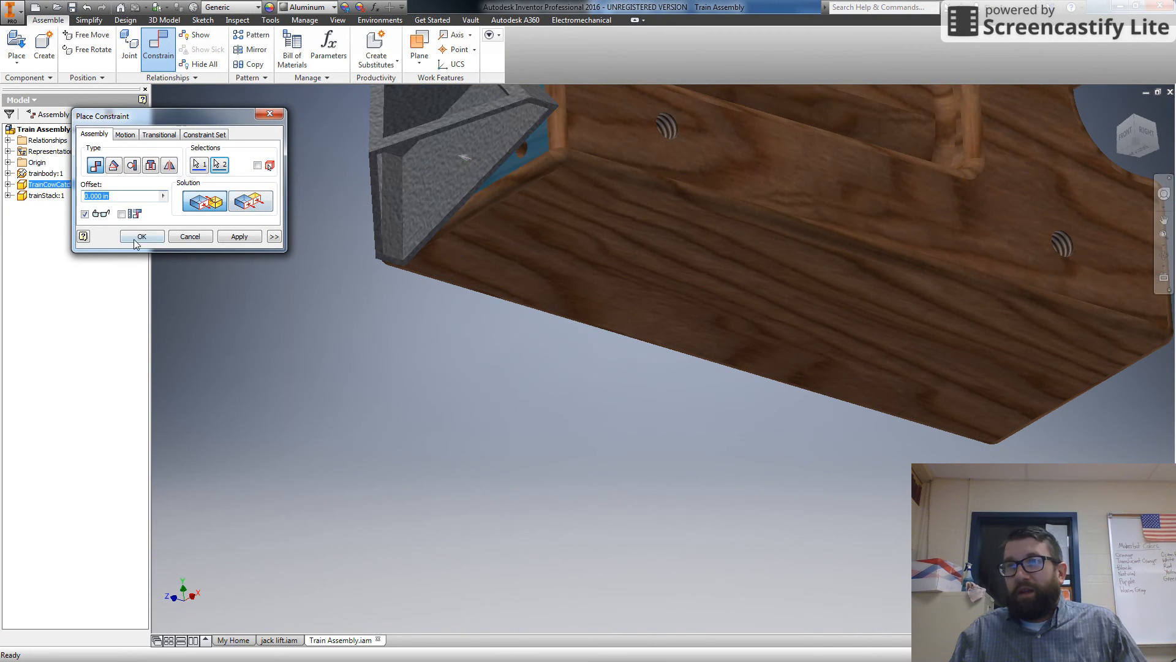
click(142, 237)
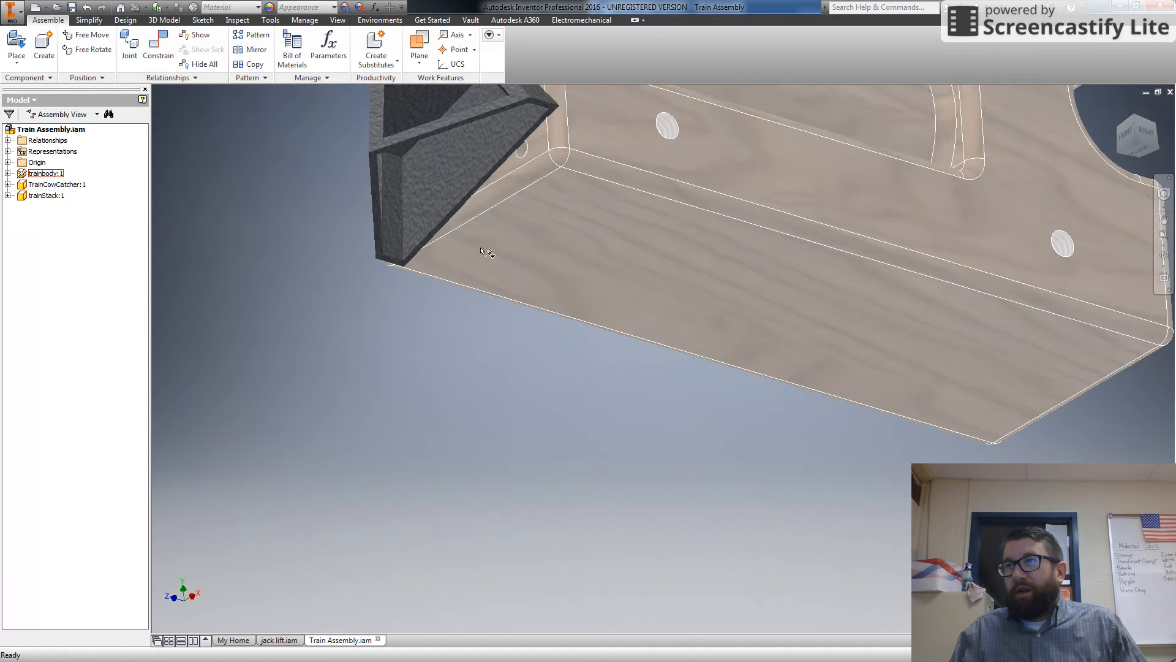
- Swing the cow catcher level with the train body's lower edge and review the assembly from an isometric view
drag(1142, 152, 1138, 174)
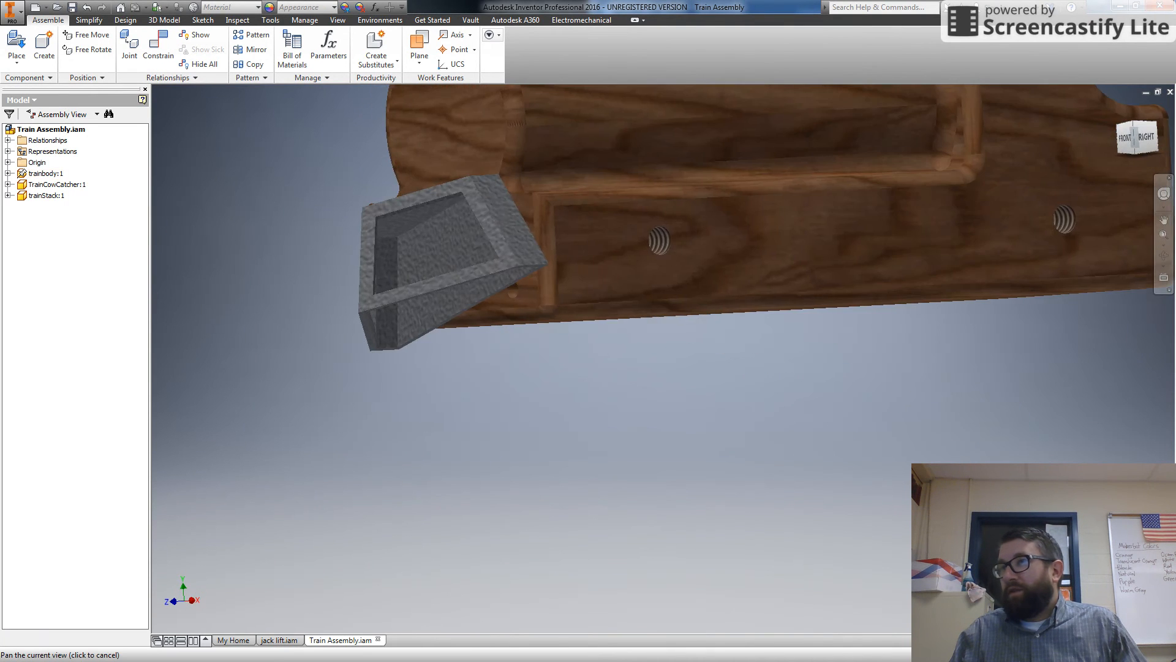
drag(502, 260, 488, 288)
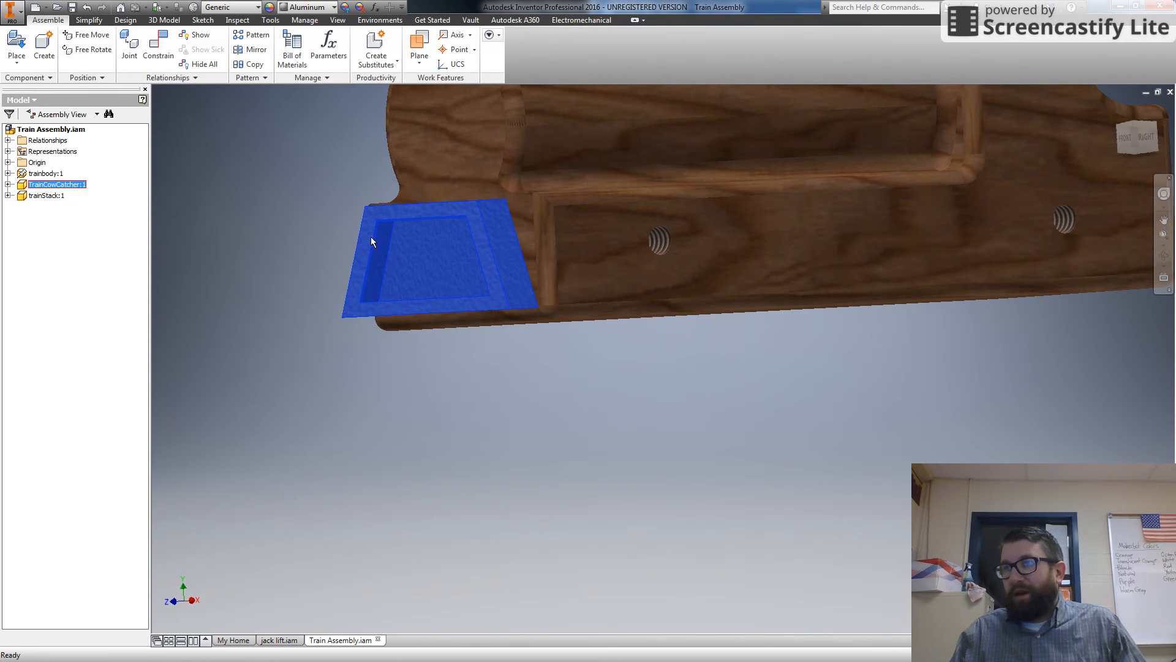
click(299, 207)
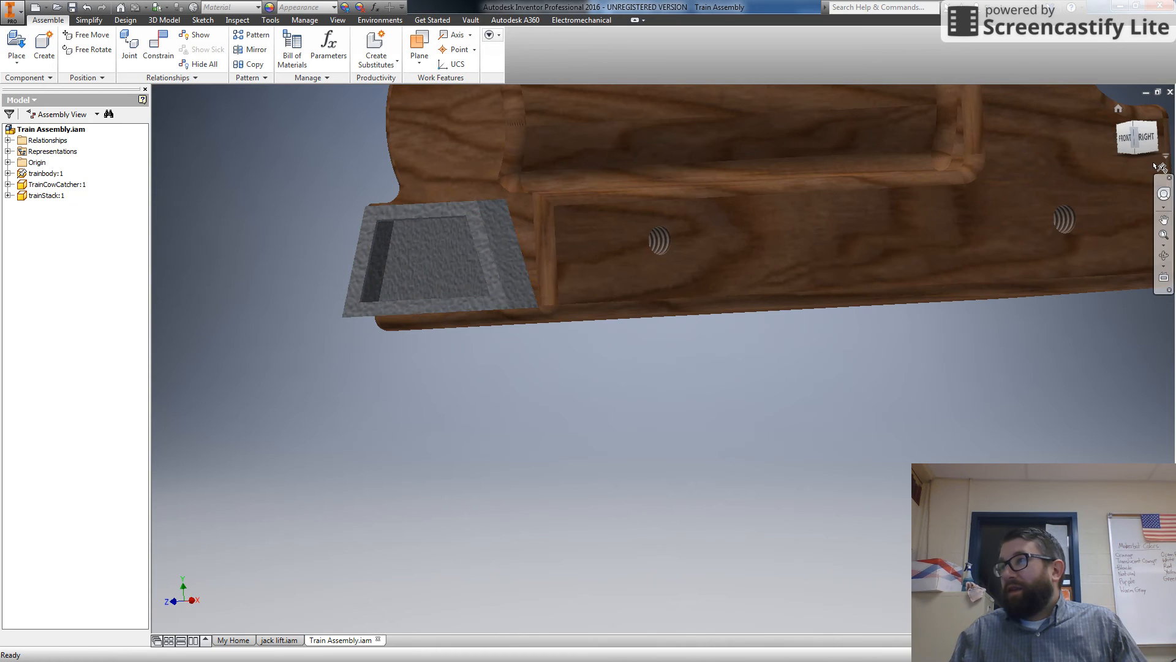
click(1134, 146)
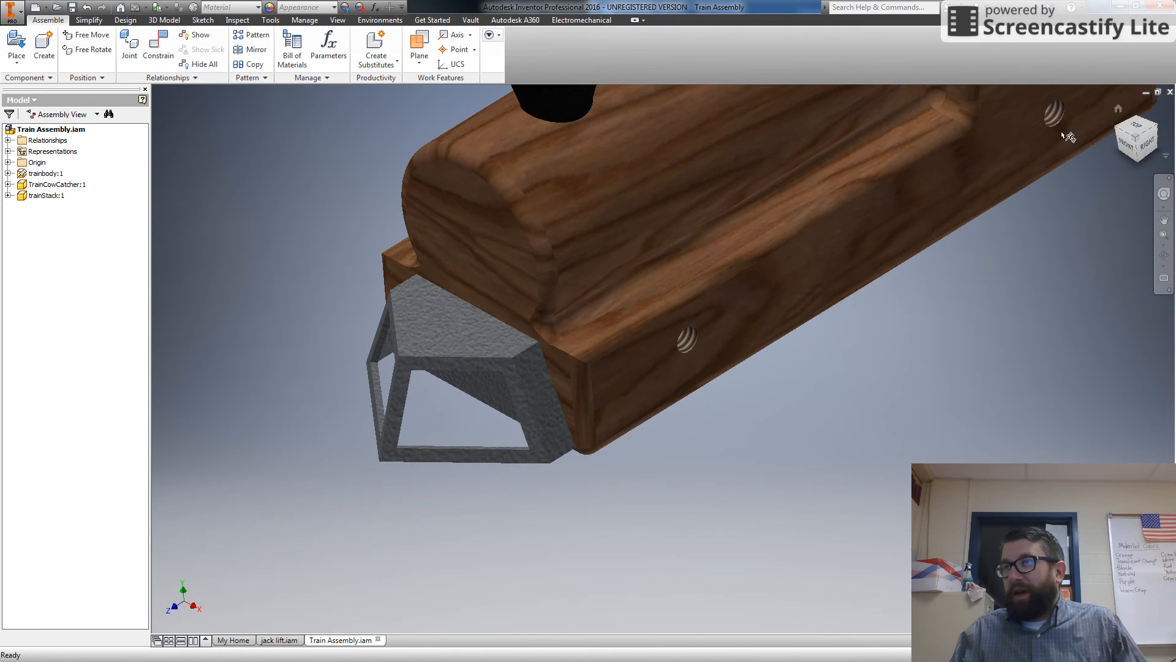
scroll(517, 328, up, 4)
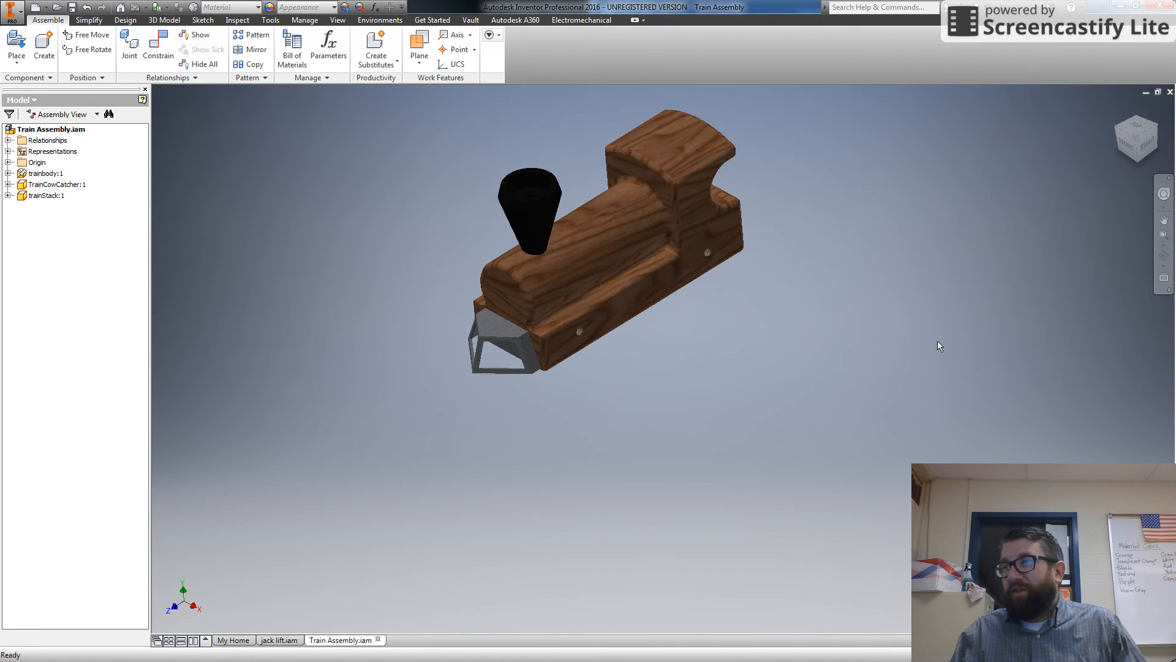
click(1163, 219)
drag(801, 288, 676, 419)
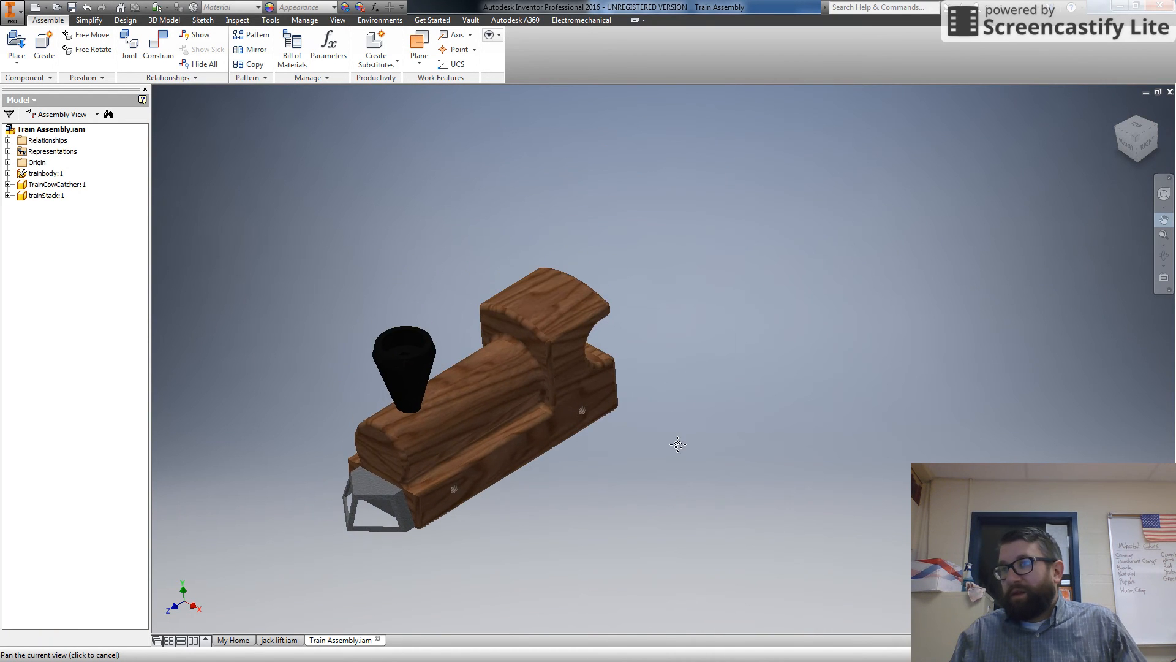
scroll(676, 419, down, 3)
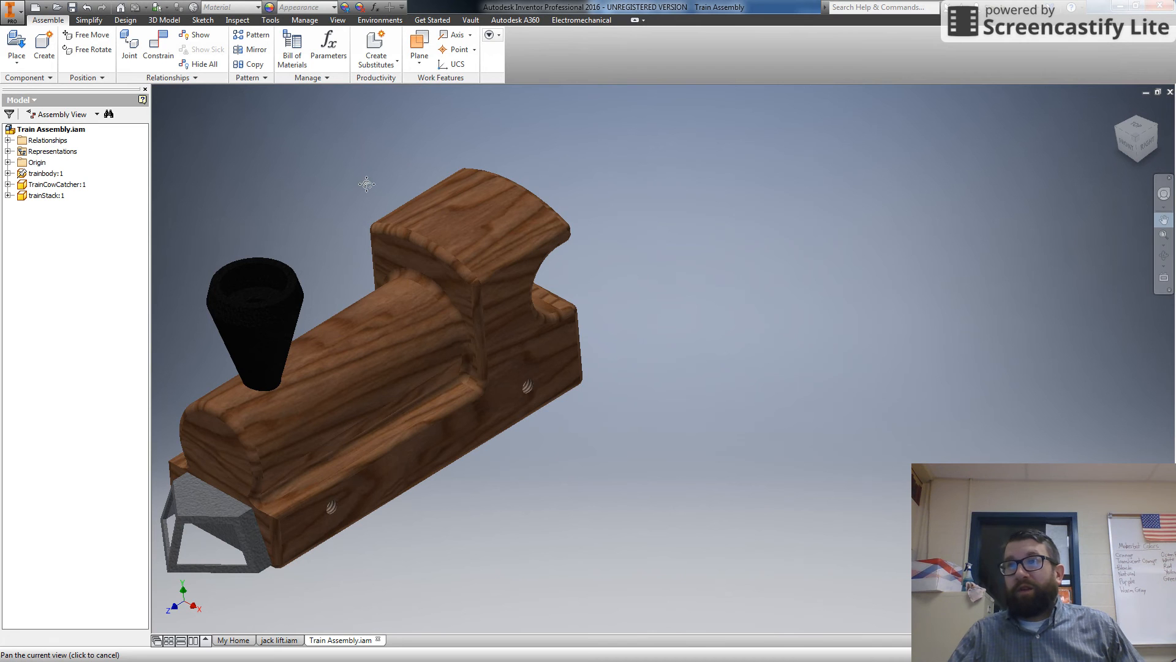
- Place four copies of the trainwheel part in the empty space beside the train body
click(15, 60)
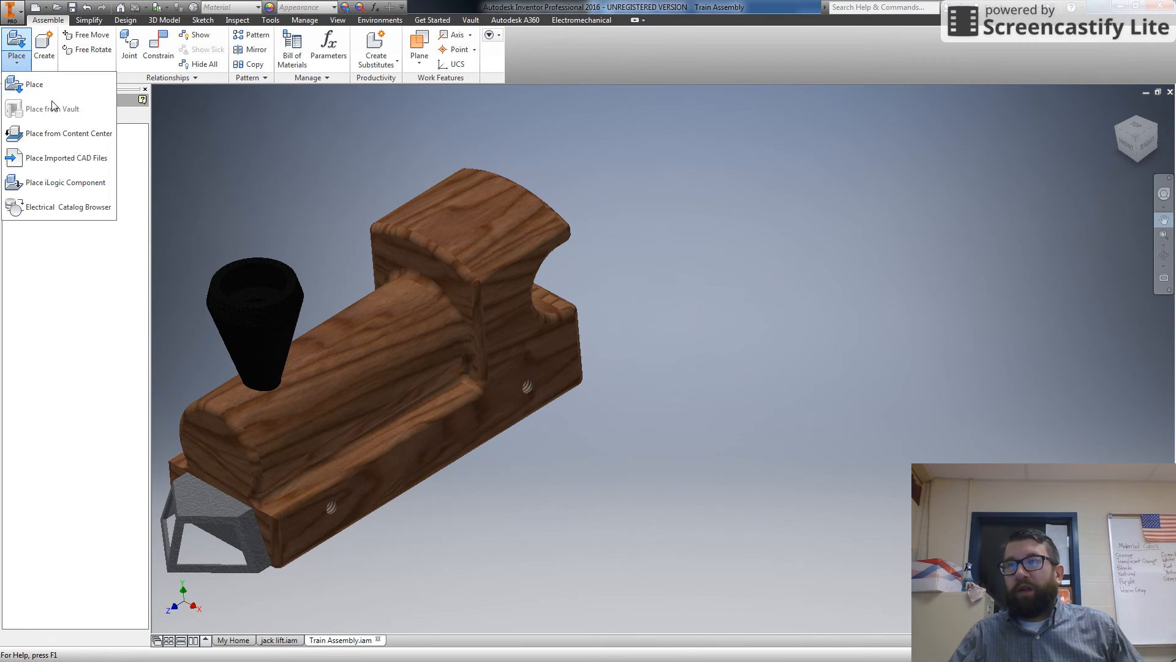
click(33, 85)
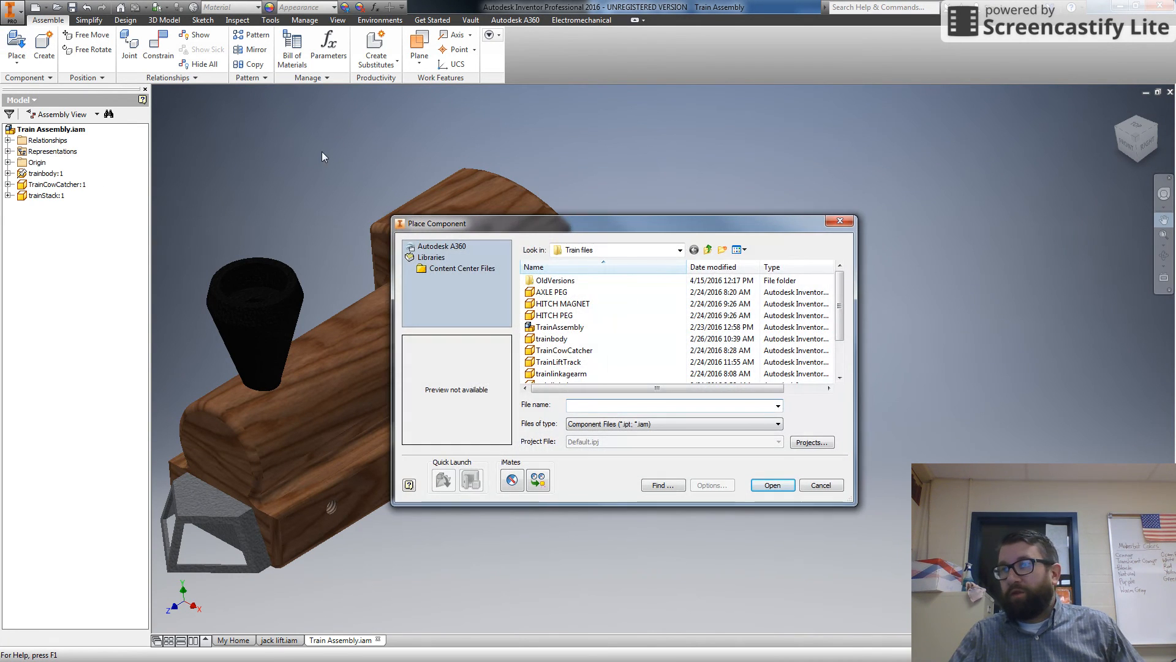
click(647, 319)
scroll(591, 355, down, 2)
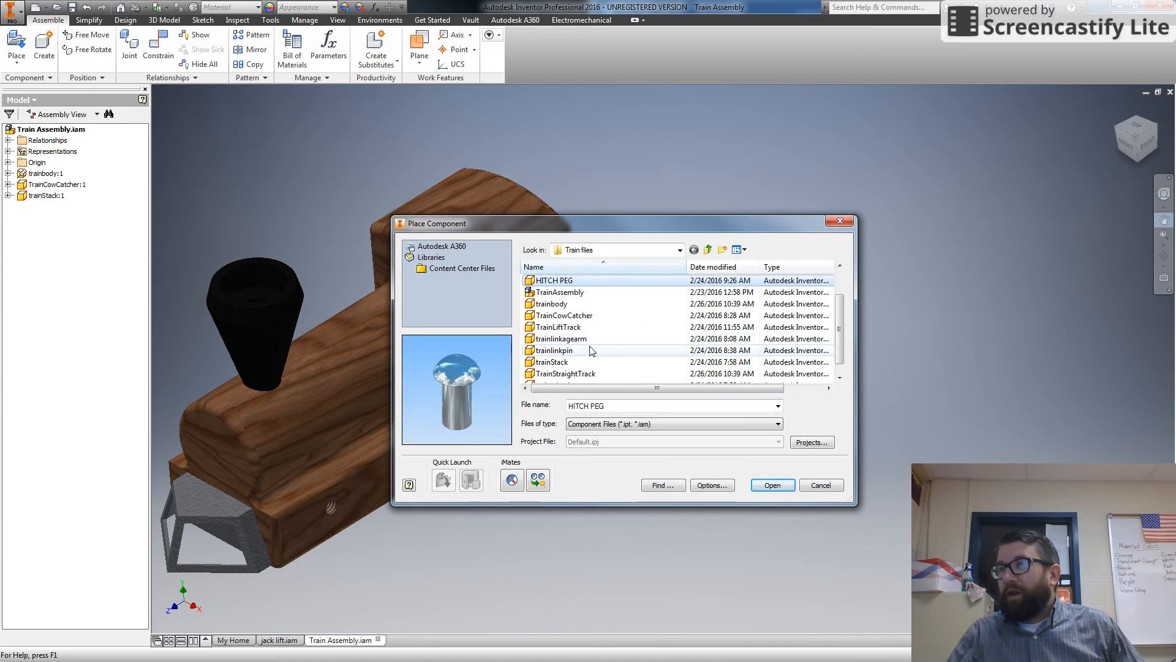
click(562, 375)
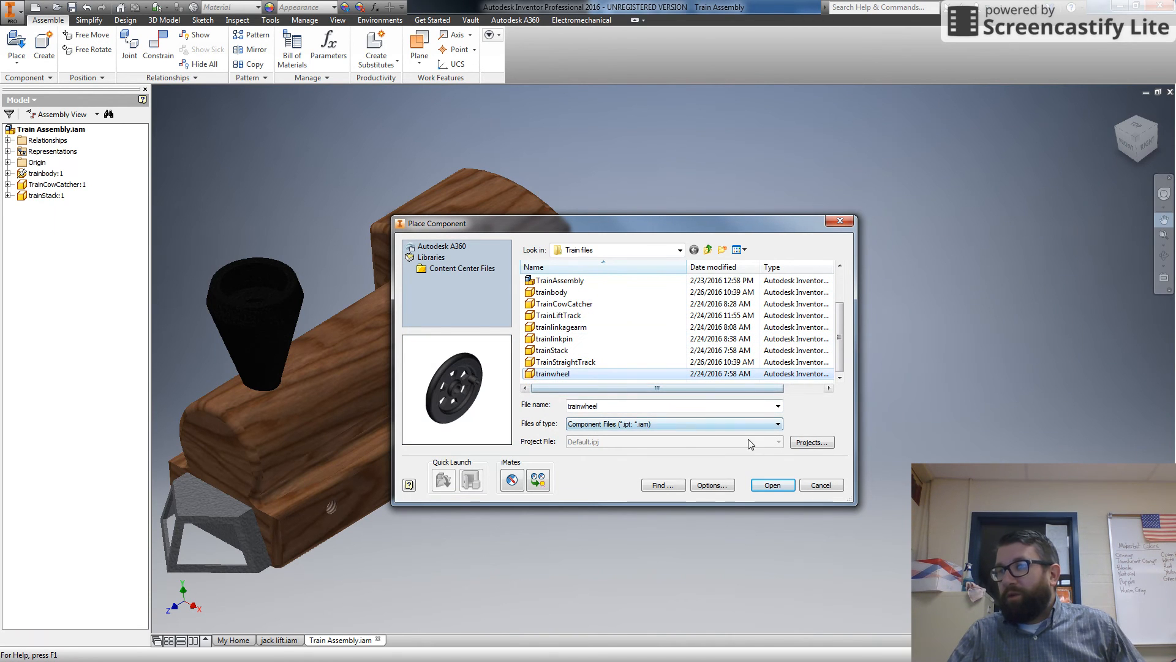
click(772, 485)
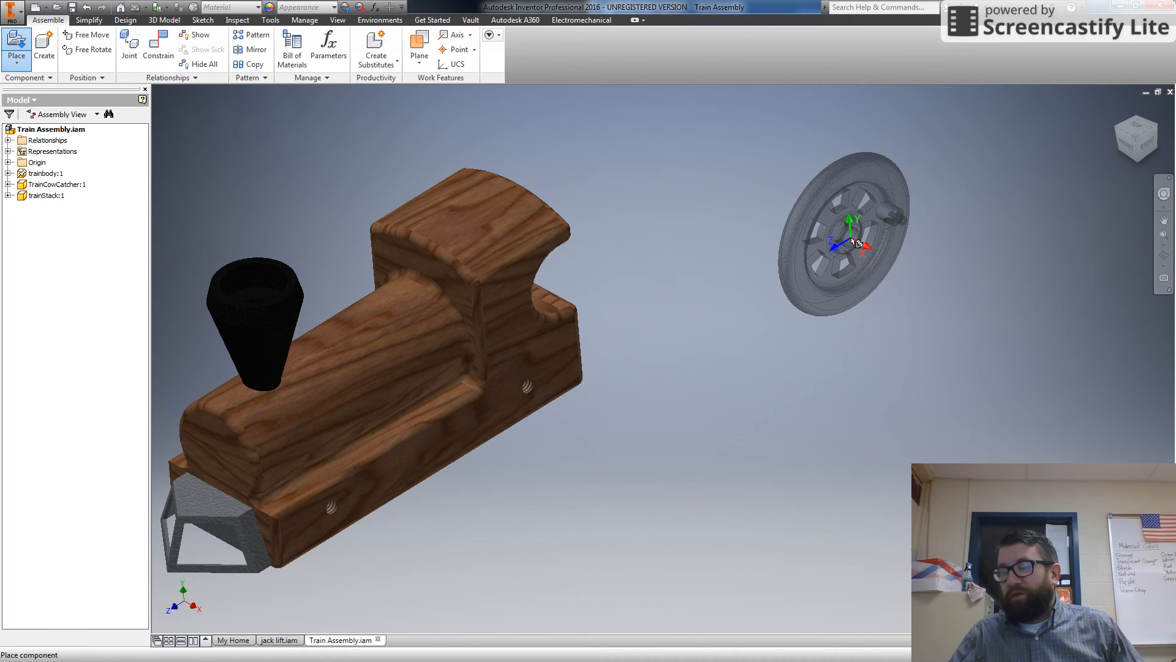
click(856, 242)
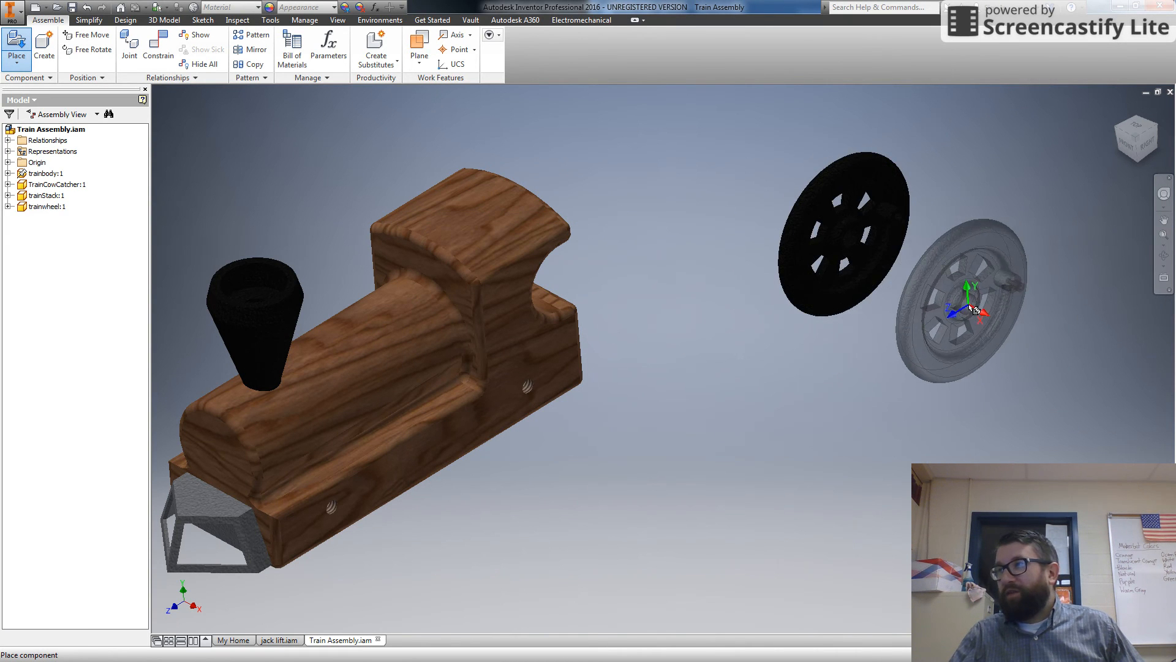
click(973, 308)
click(1017, 423)
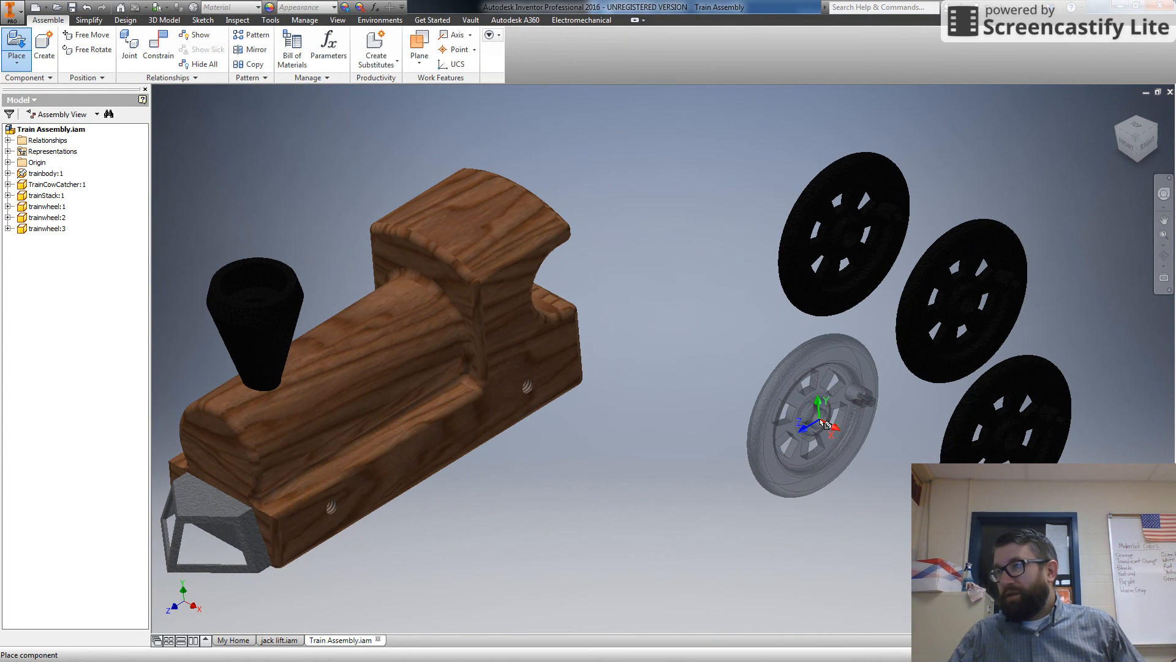
click(818, 418)
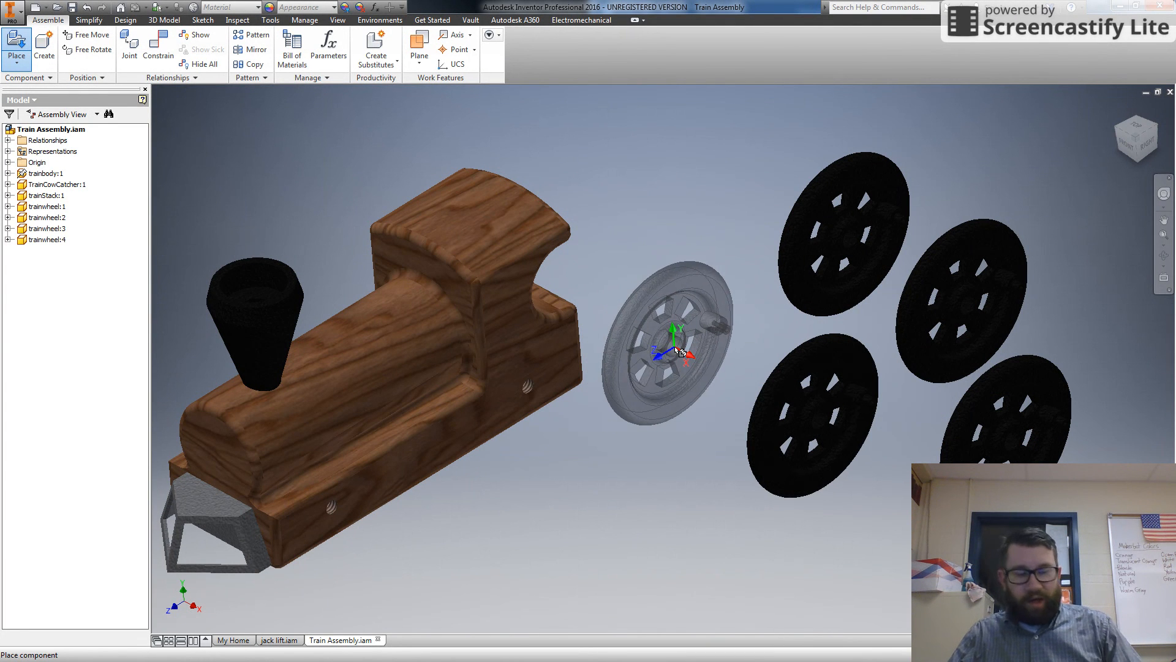
key(Escape)
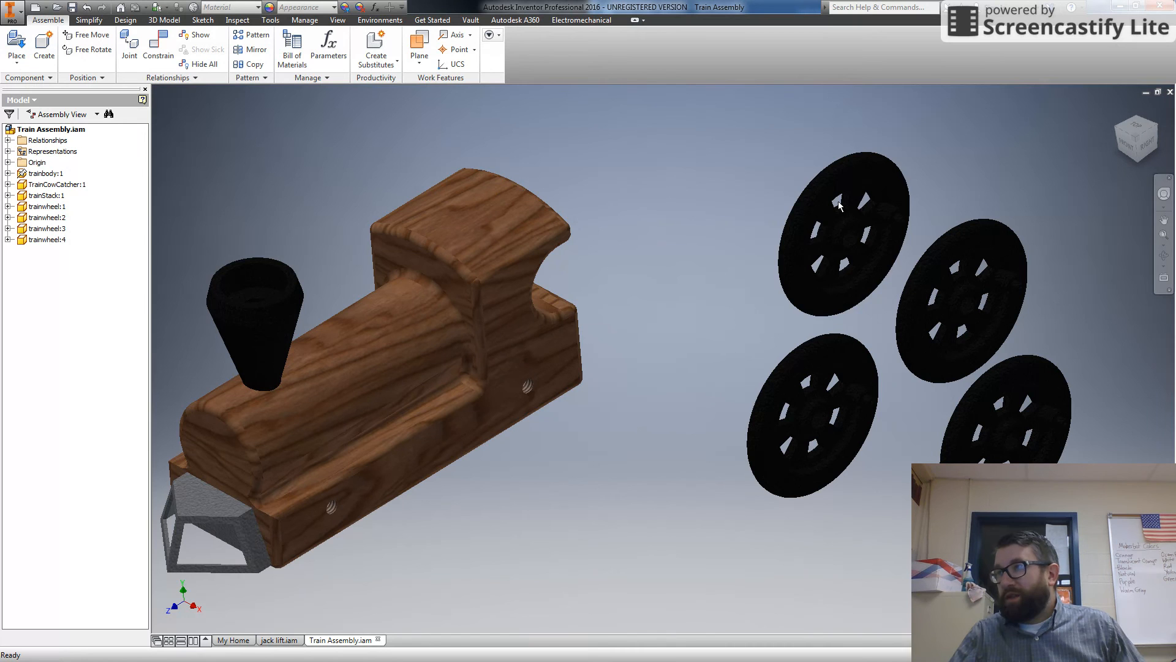
- Move the first placed wheel away from the other three and position it beside the train body's side face, near the axle holes
drag(834, 195, 590, 454)
drag(639, 298, 647, 452)
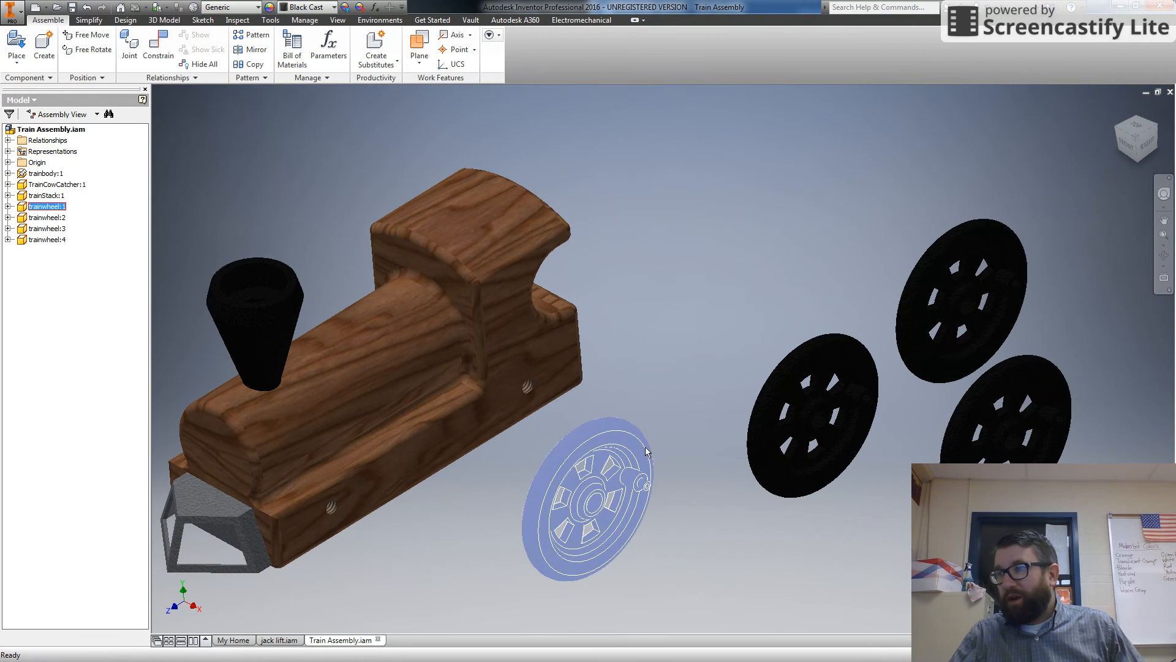
drag(542, 492, 598, 428)
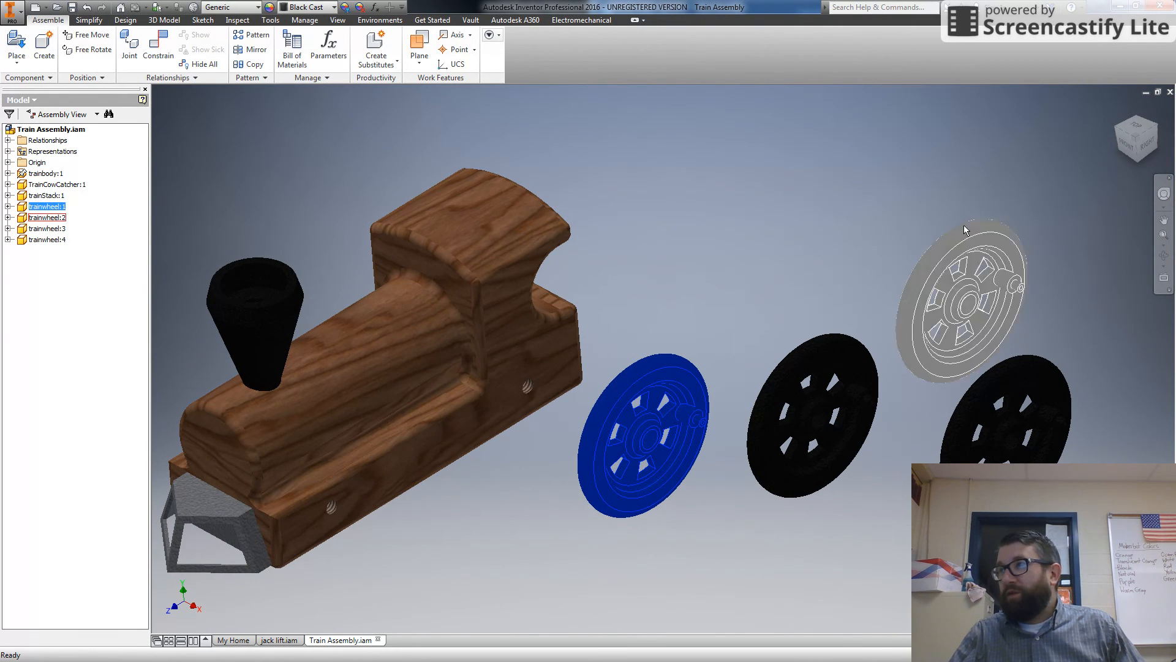
middle_drag(740, 201, 784, 167)
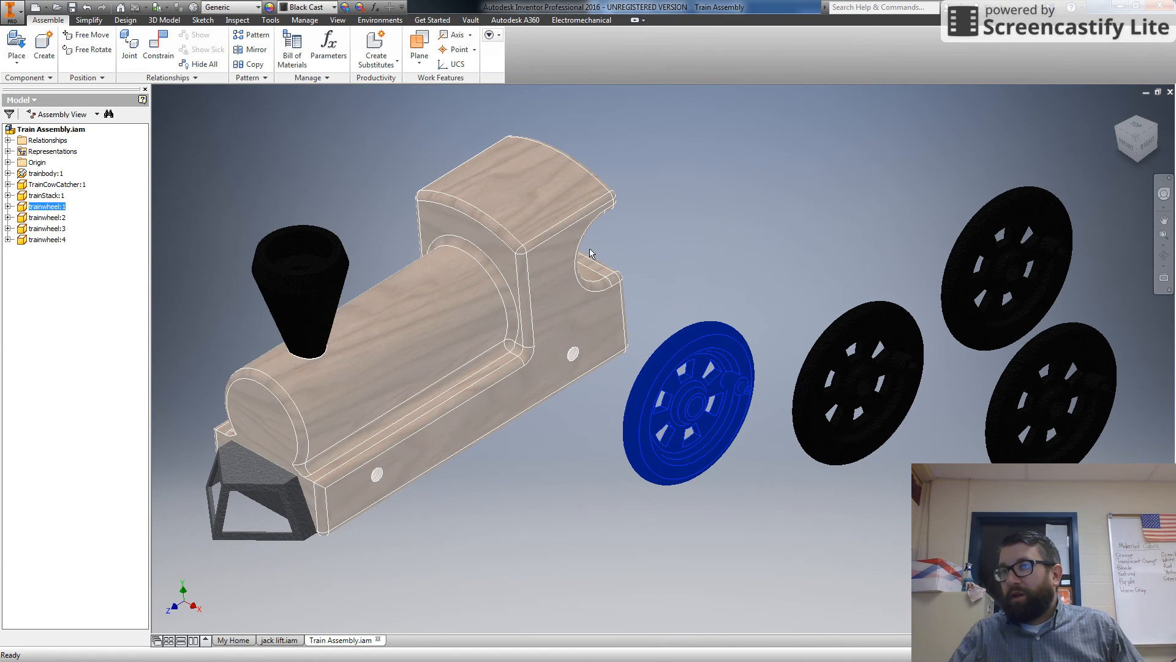
drag(664, 412, 581, 492)
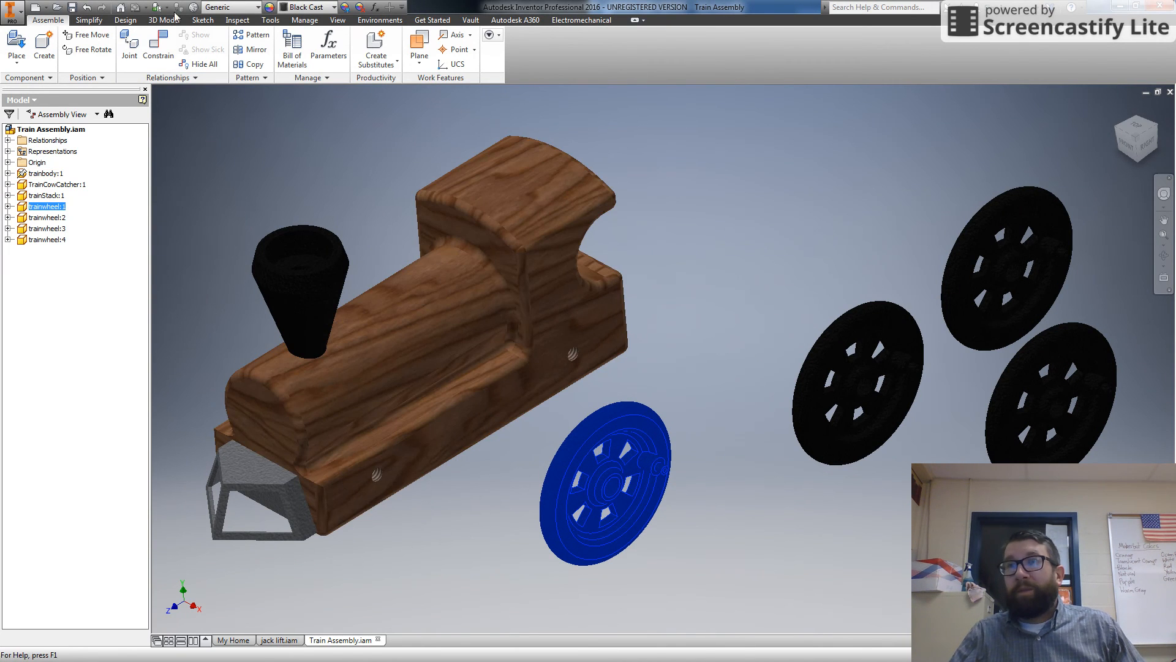
- Try an opposed Insert constraint with zero offset between the train body's front axle hole and the first wheel's hub edge
click(166, 56)
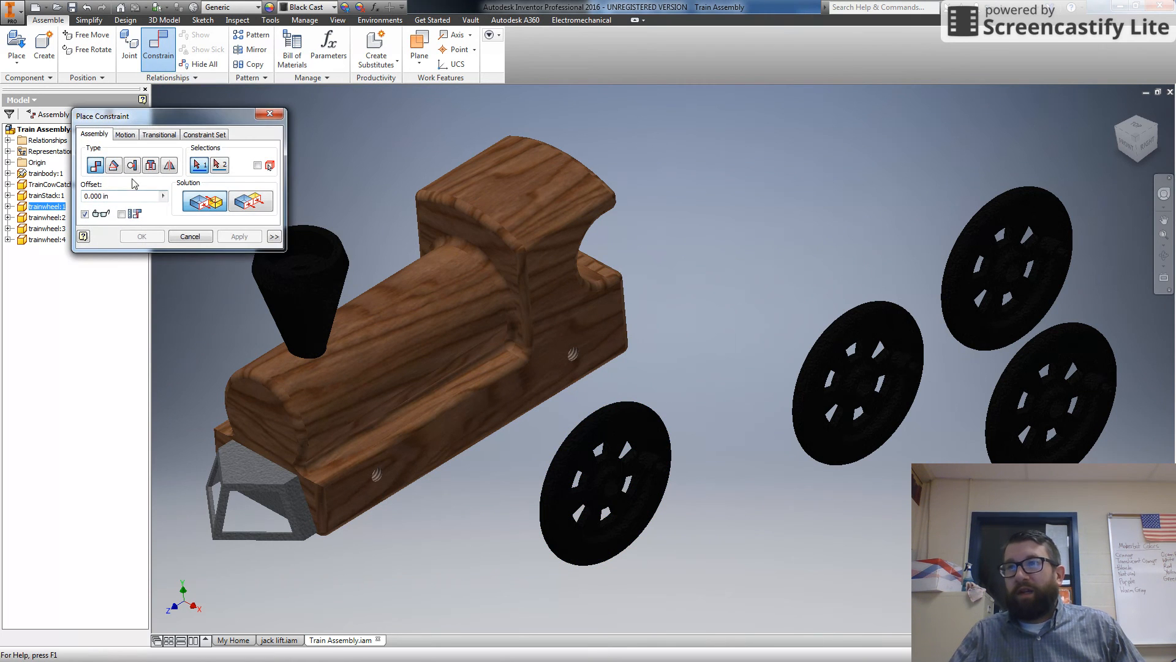
click(152, 165)
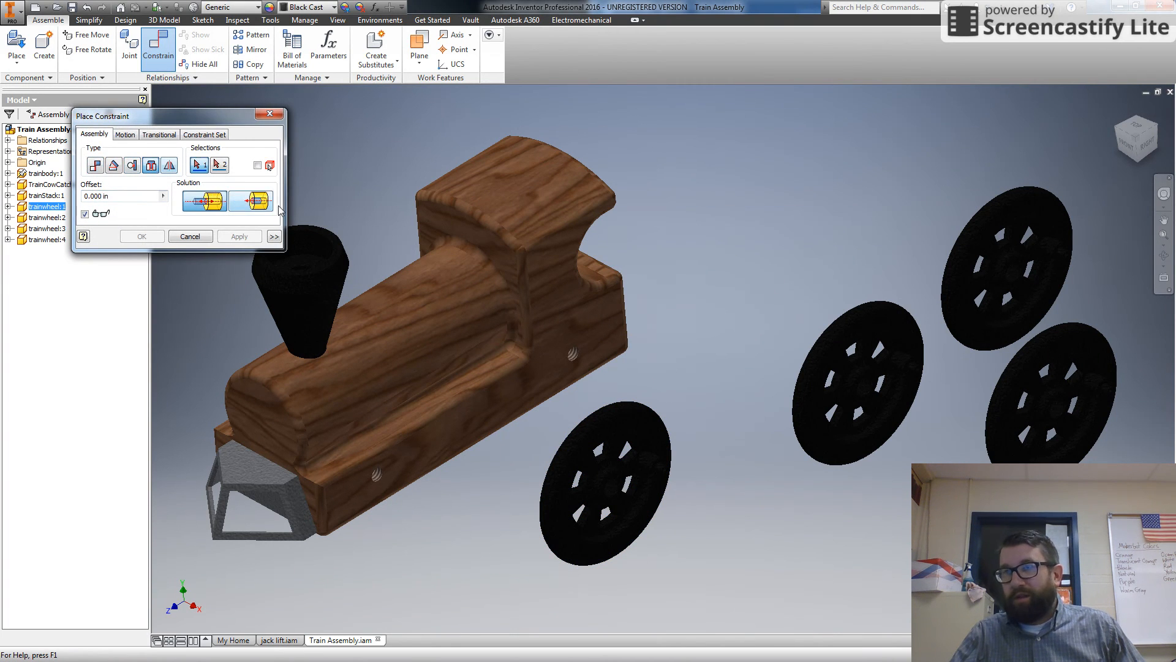
click(380, 475)
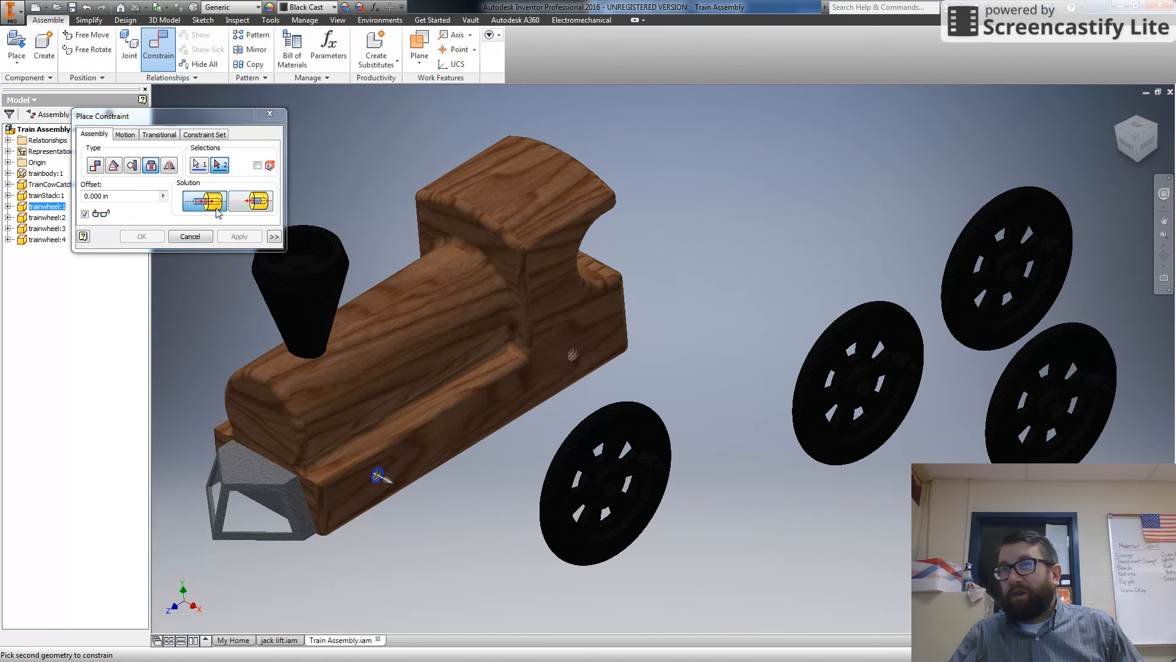
click(605, 490)
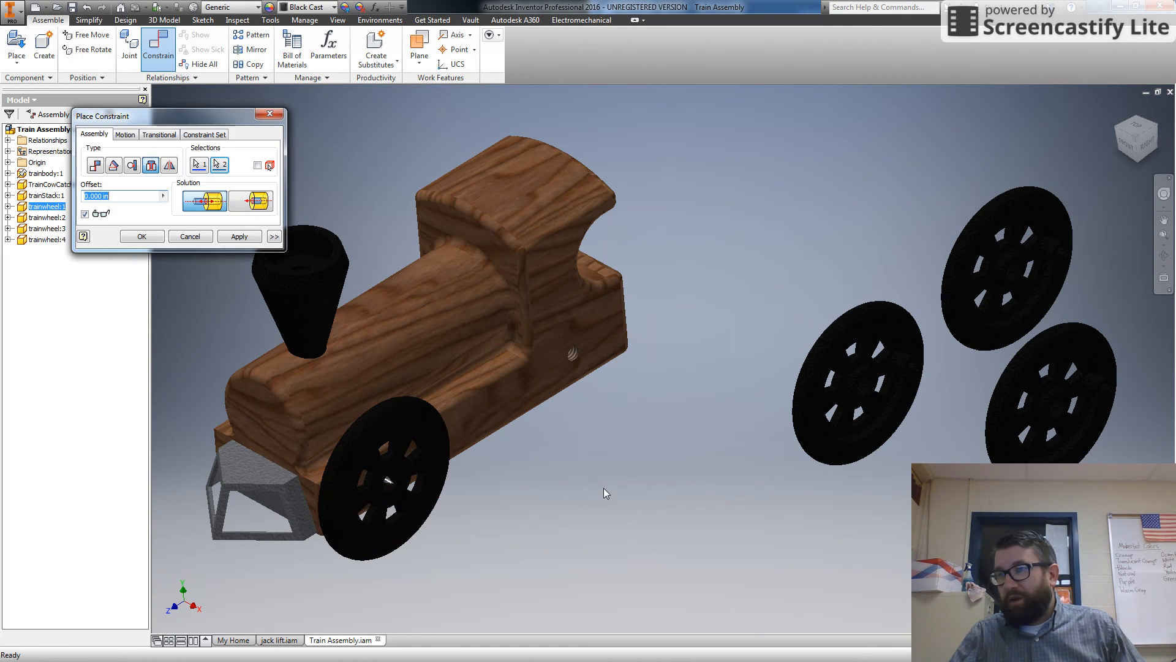
scroll(452, 485, down, 5)
middle_drag(452, 485, 812, 303)
scroll(462, 408, up, 5)
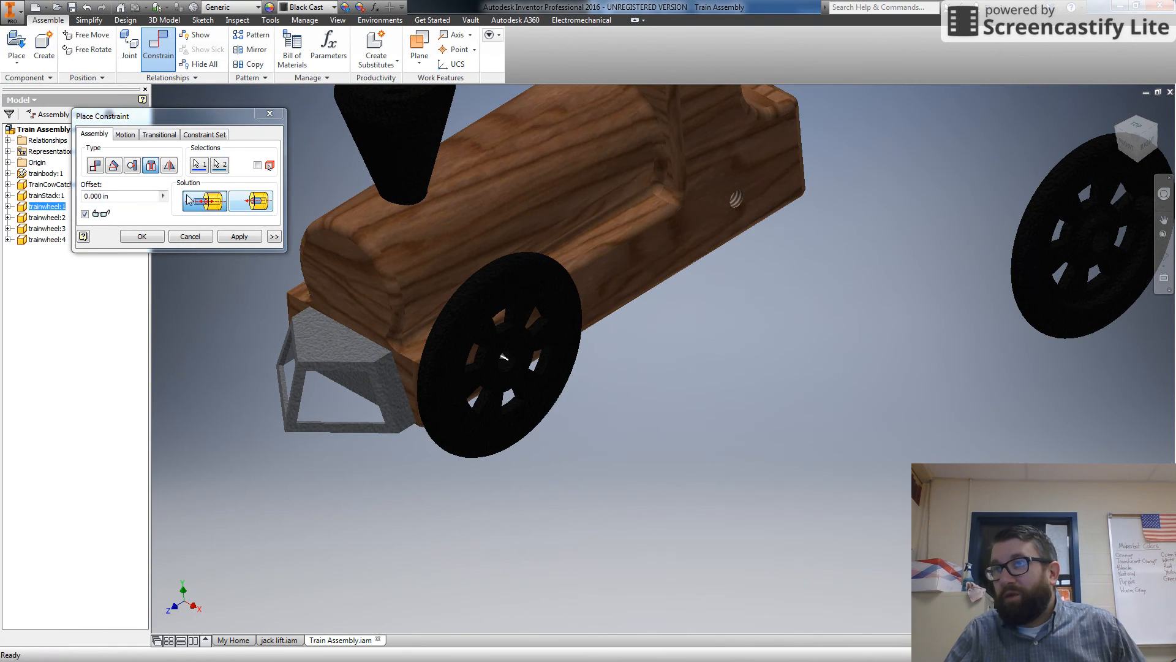
click(141, 236)
- Spin the attached wheel to test it, and undo both the rotation and the wheel's Insert constraint
click(562, 375)
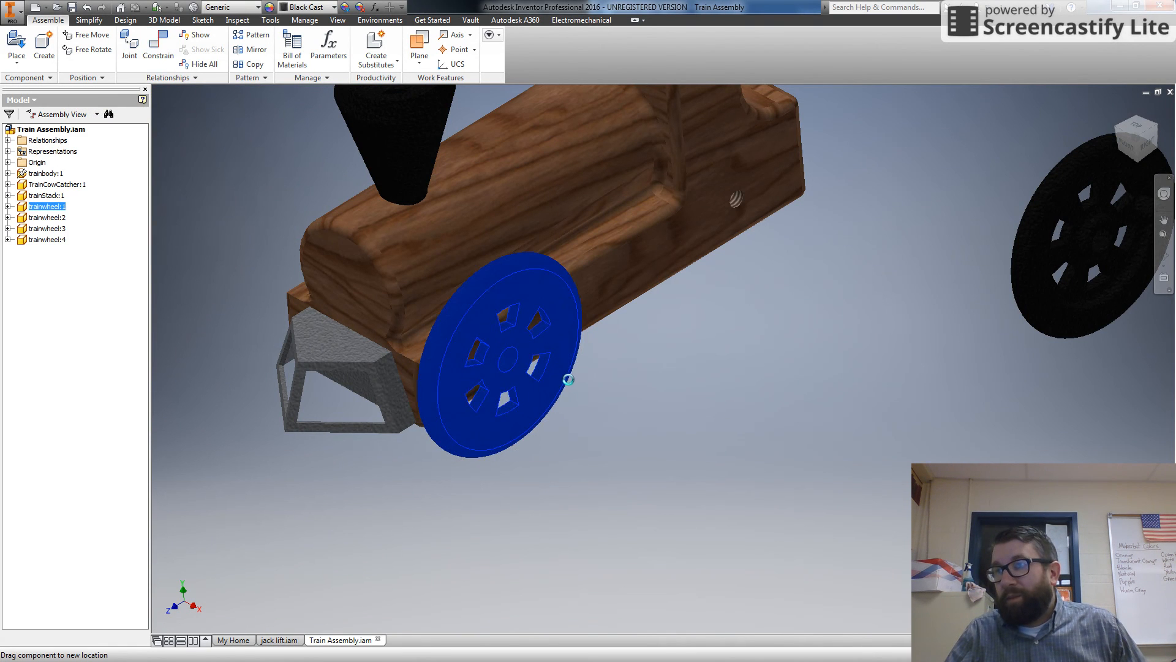
drag(517, 290, 498, 425)
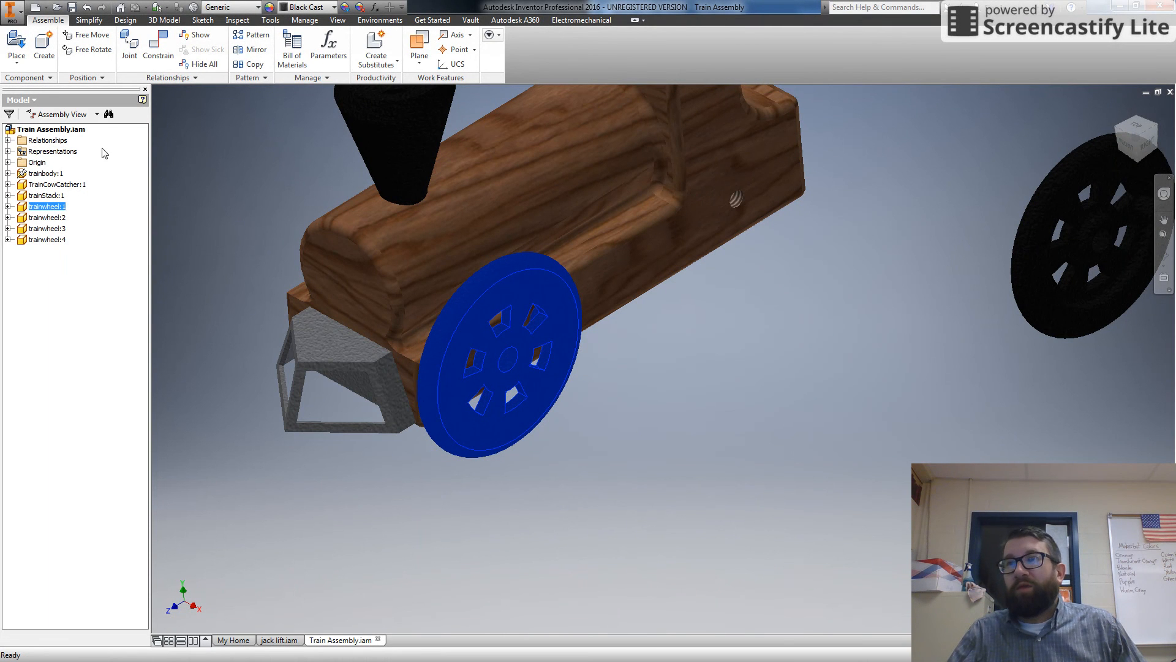
click(85, 8)
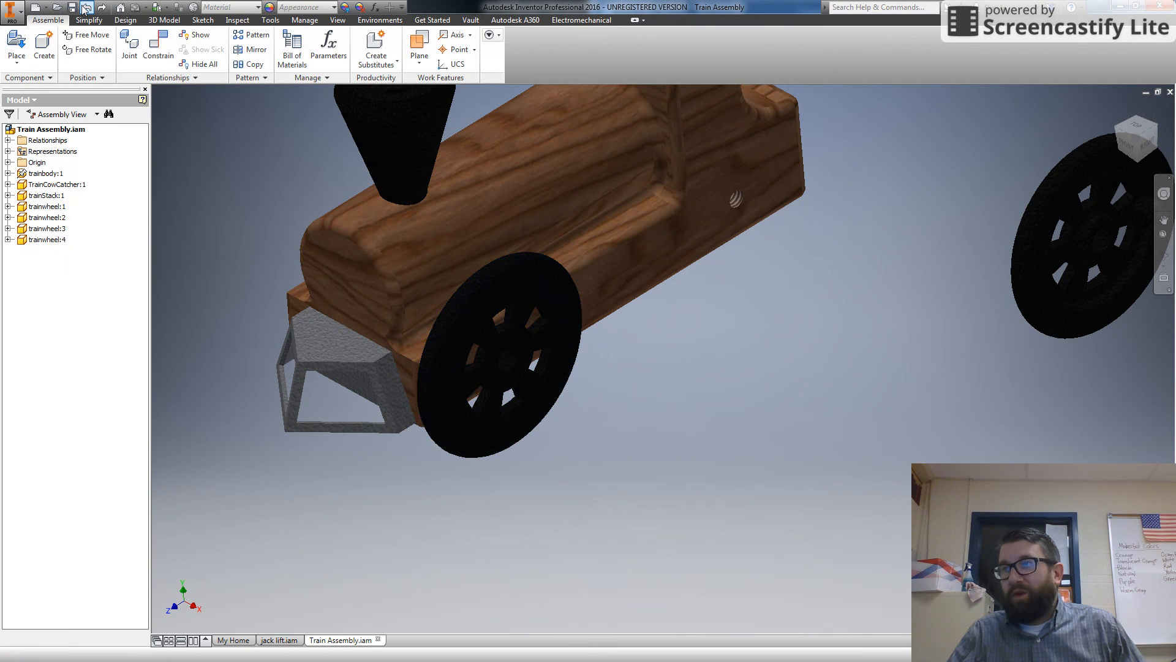
click(85, 9)
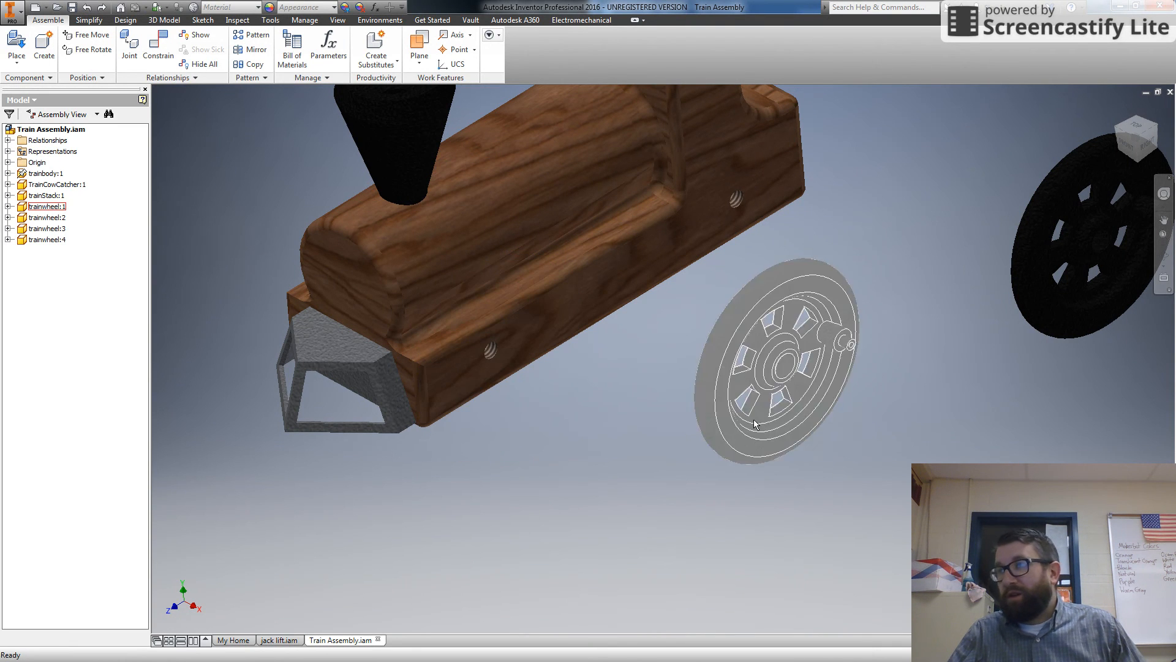
- Attach the first wheel's hub edge to the train body's front axle hole using an aligned Insert constraint with zero offset, and test its rotation
drag(768, 364, 686, 397)
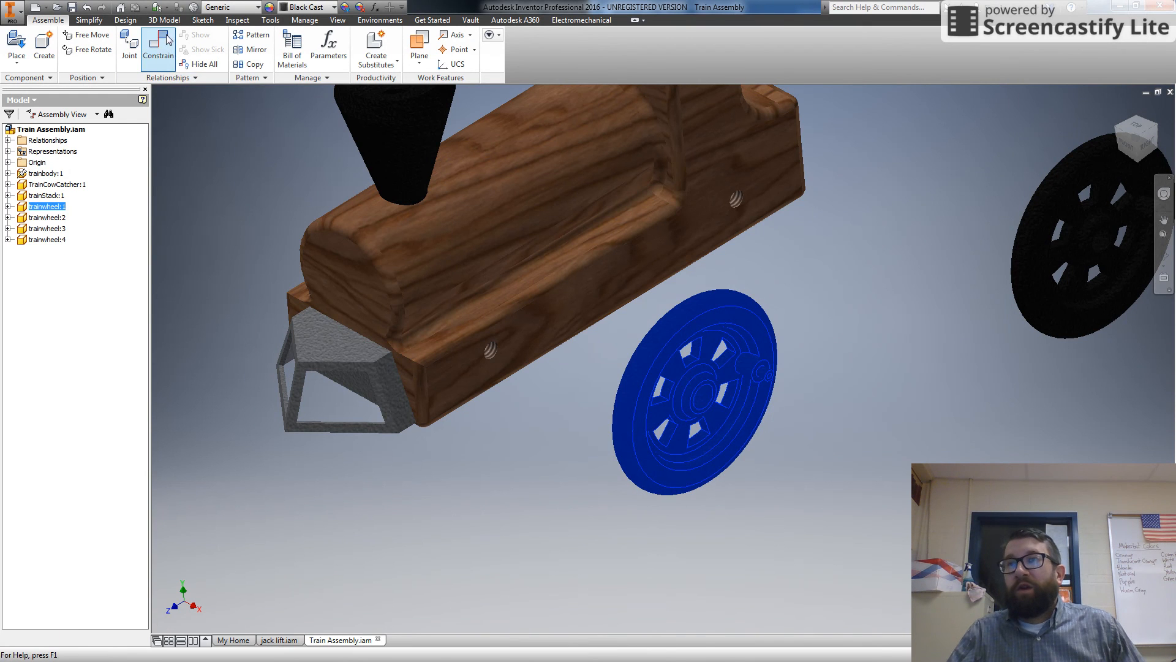
click(159, 44)
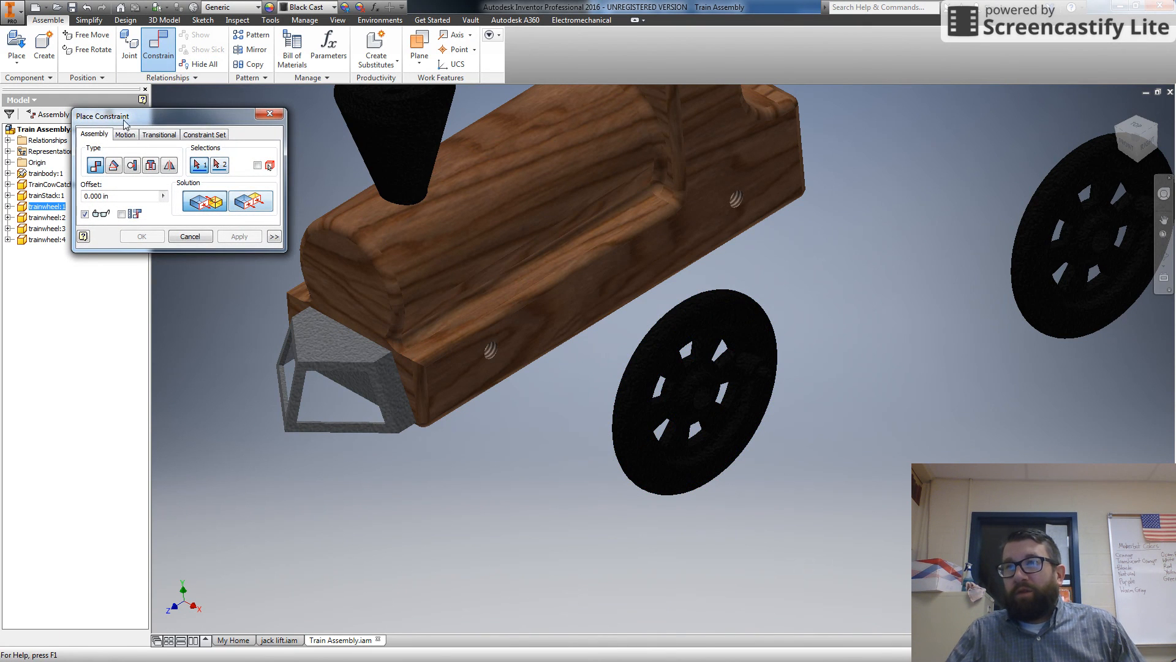
click(152, 165)
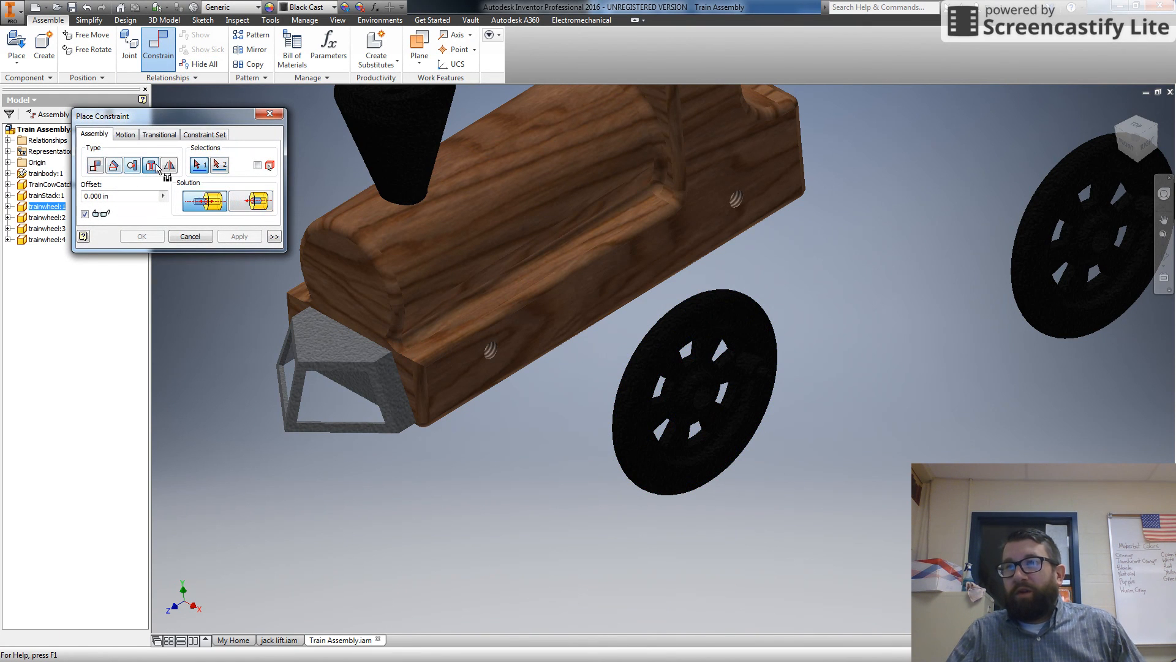
click(494, 352)
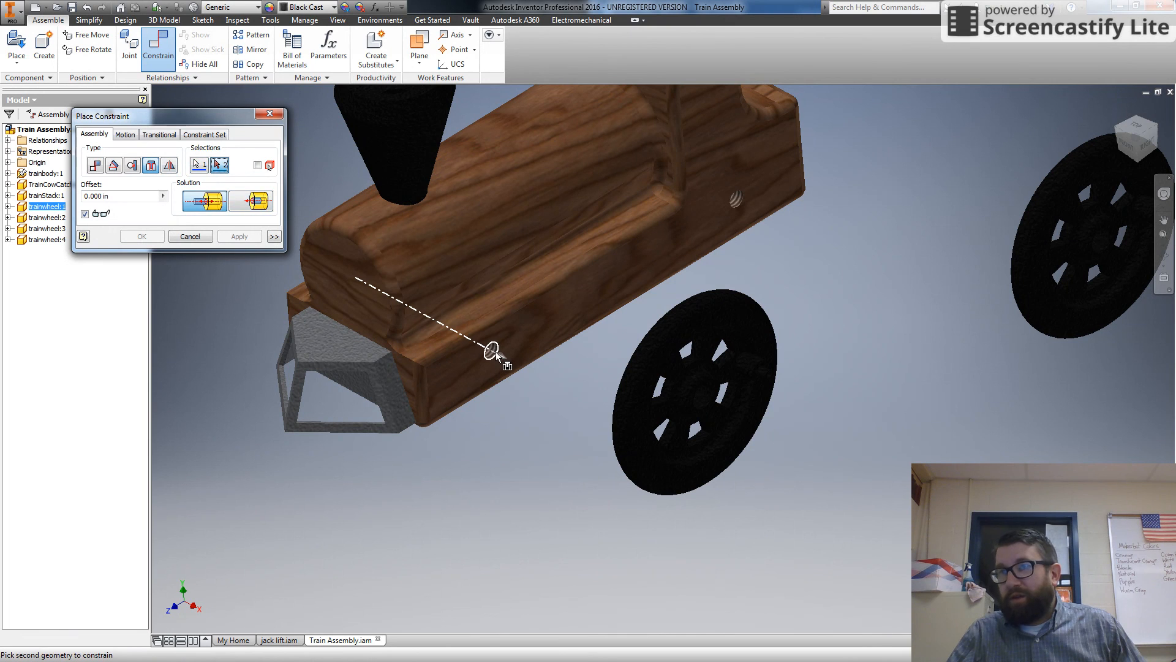
click(258, 201)
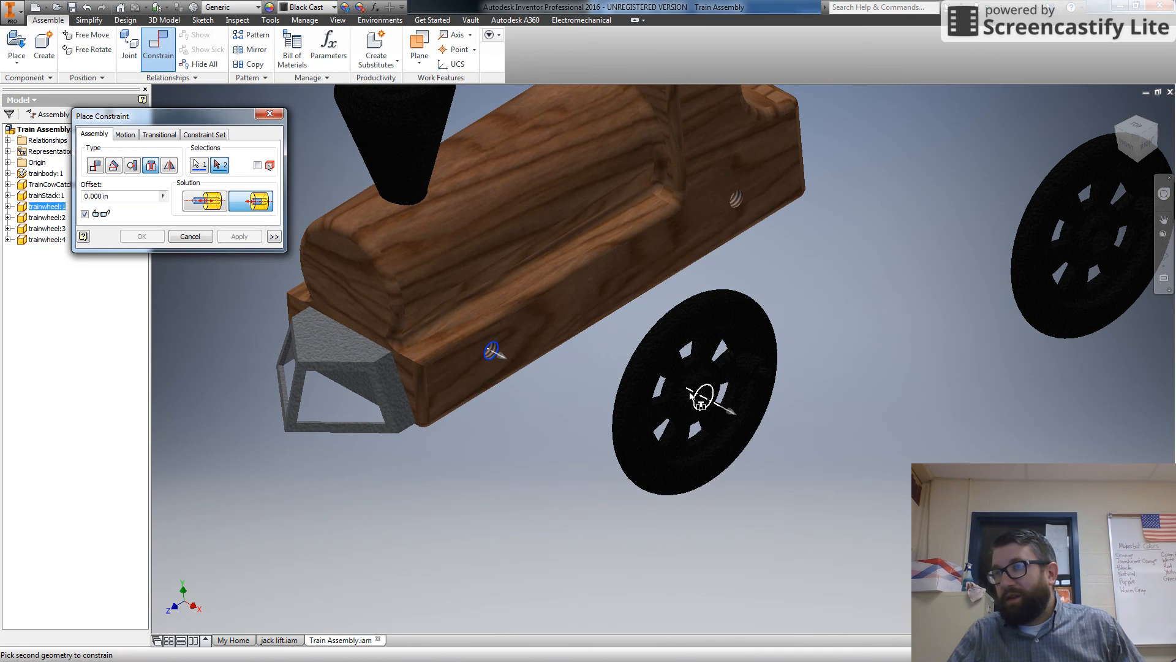
click(691, 394)
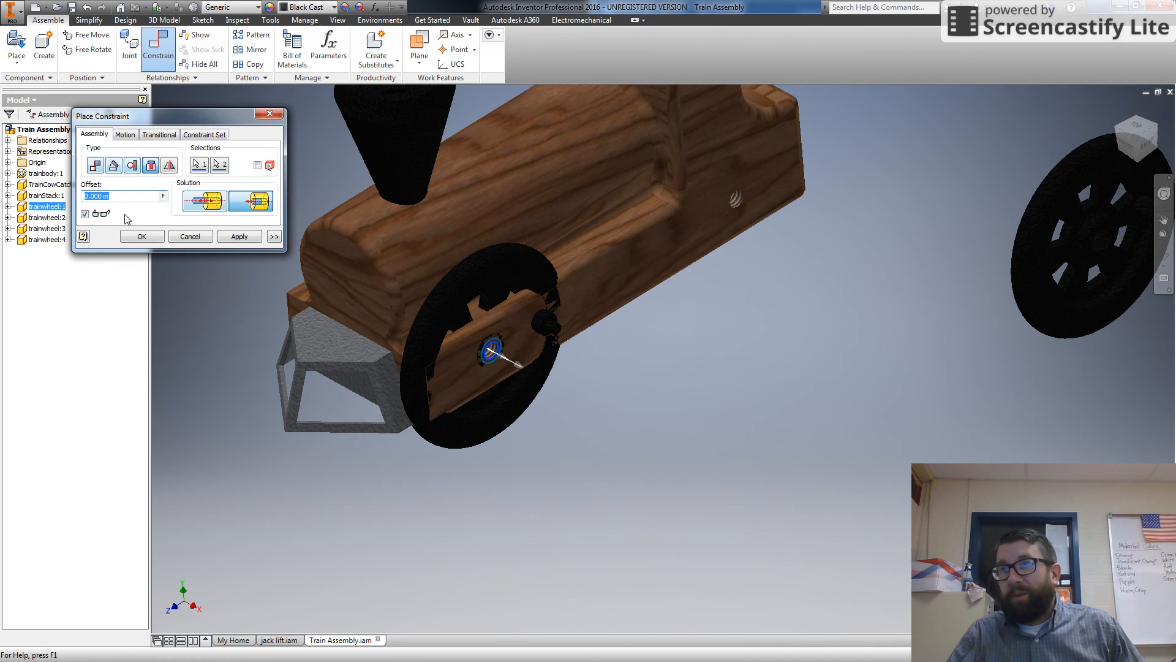
click(142, 238)
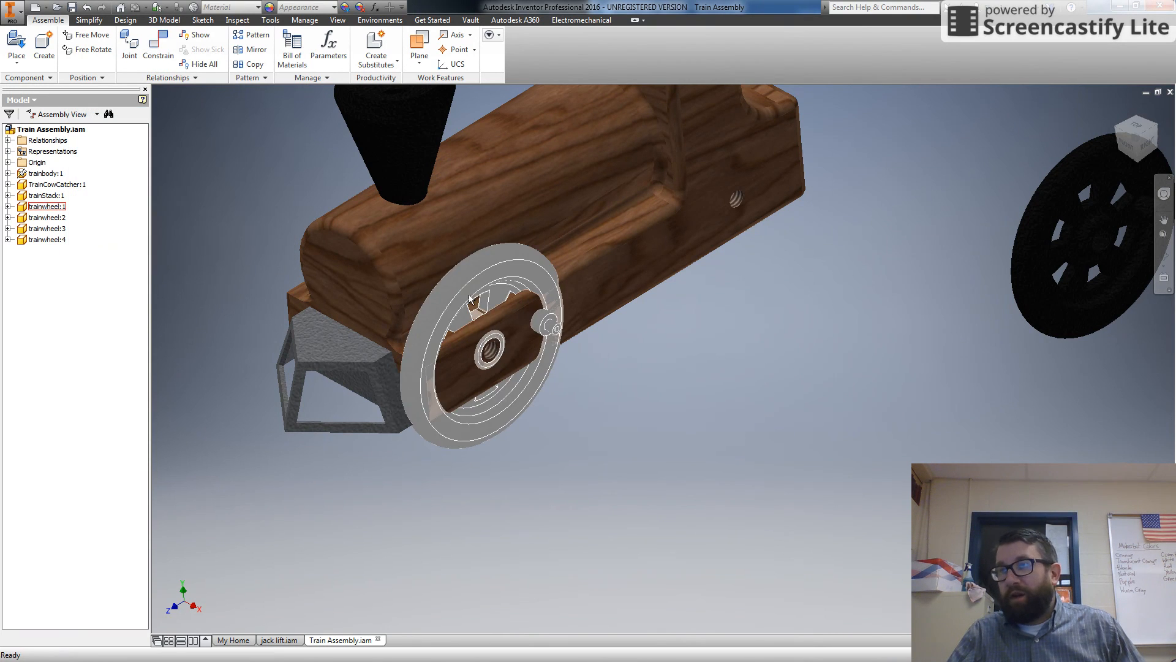
mouse_move(472, 329)
mouse_down()
mouse_move(458, 339)
mouse_move(473, 311)
mouse_move(485, 319)
mouse_up()
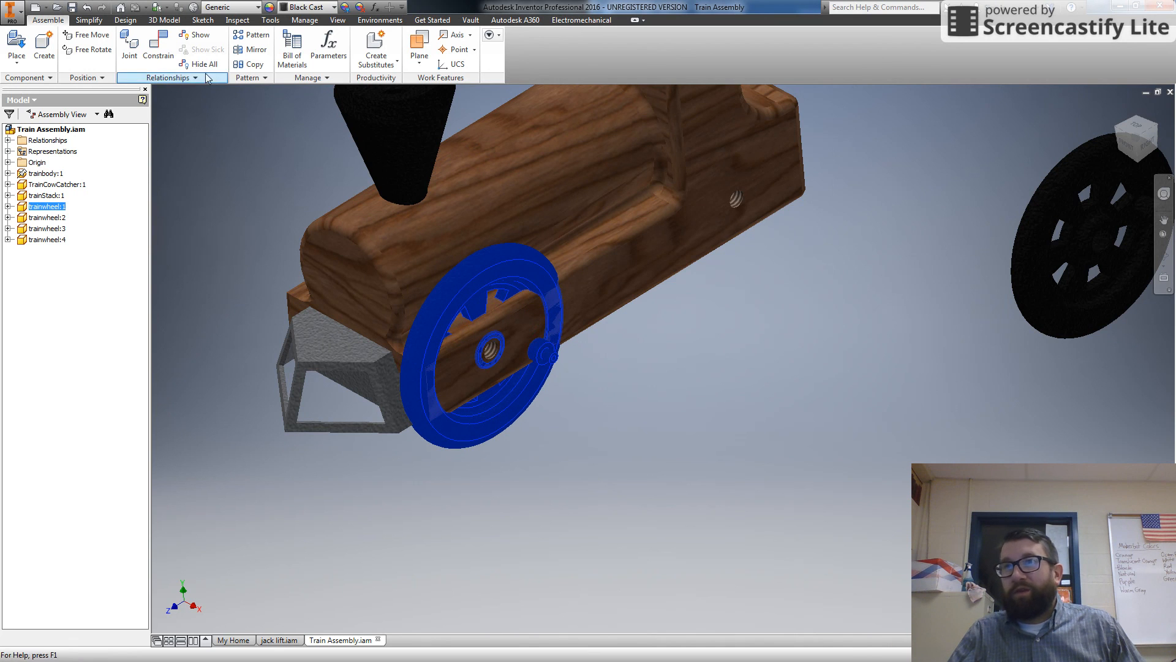
- Set the first wheel's Insert constraint offset to 0.2 in and spin the wheel to test its clearance from the body
click(8, 206)
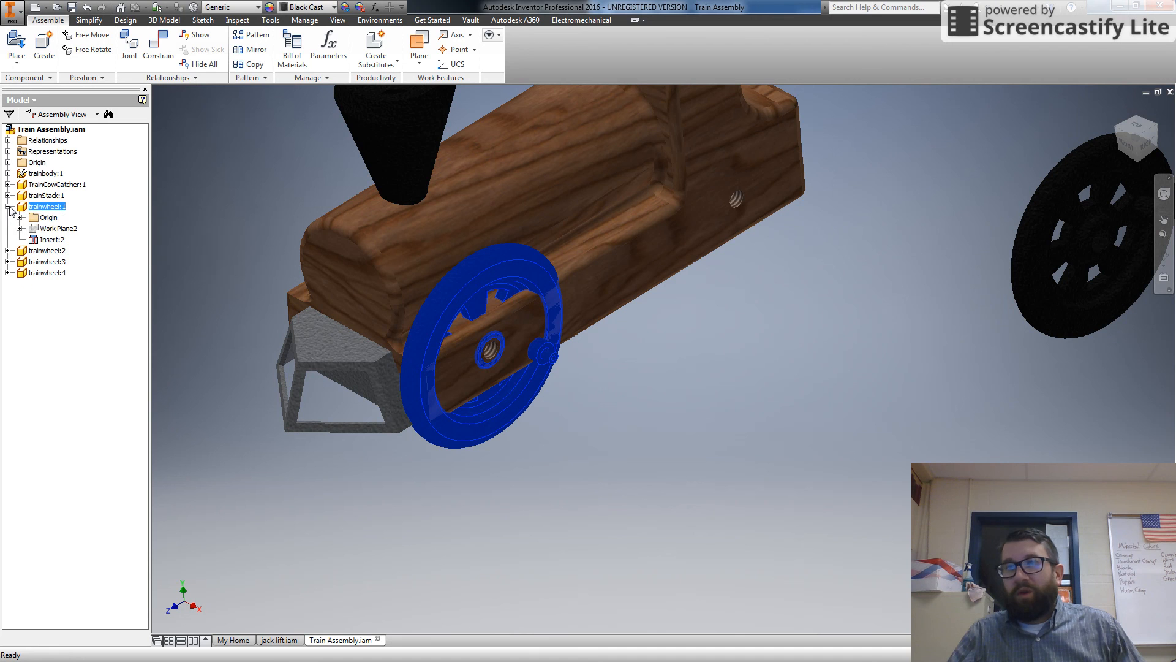
double_click(52, 239)
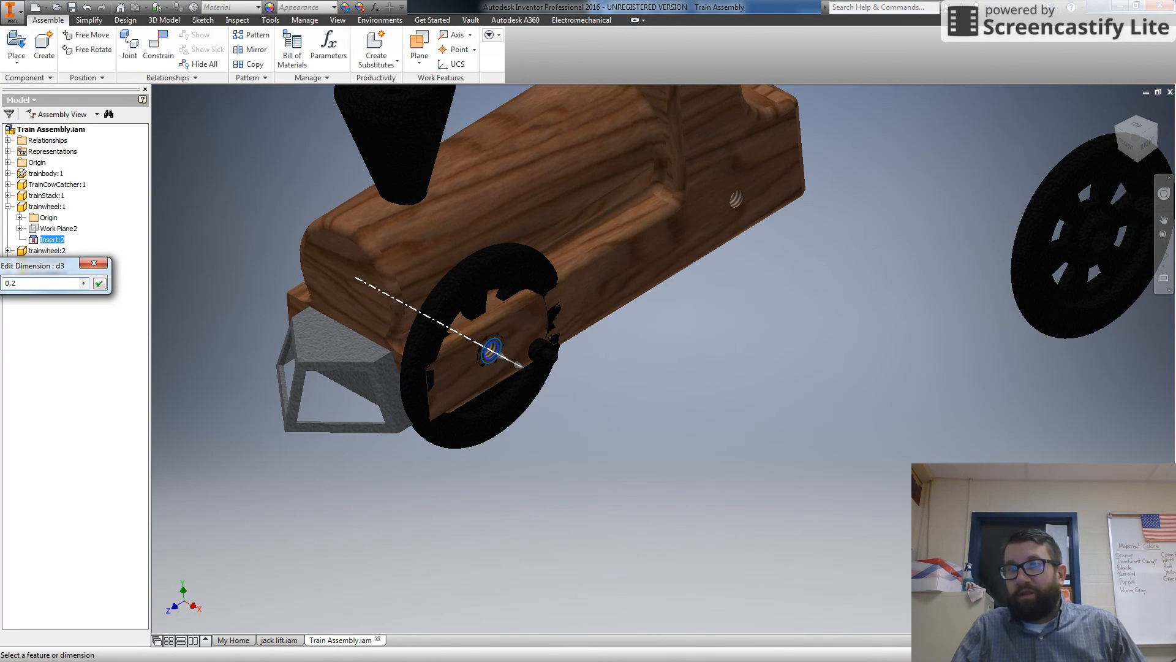
key(Return)
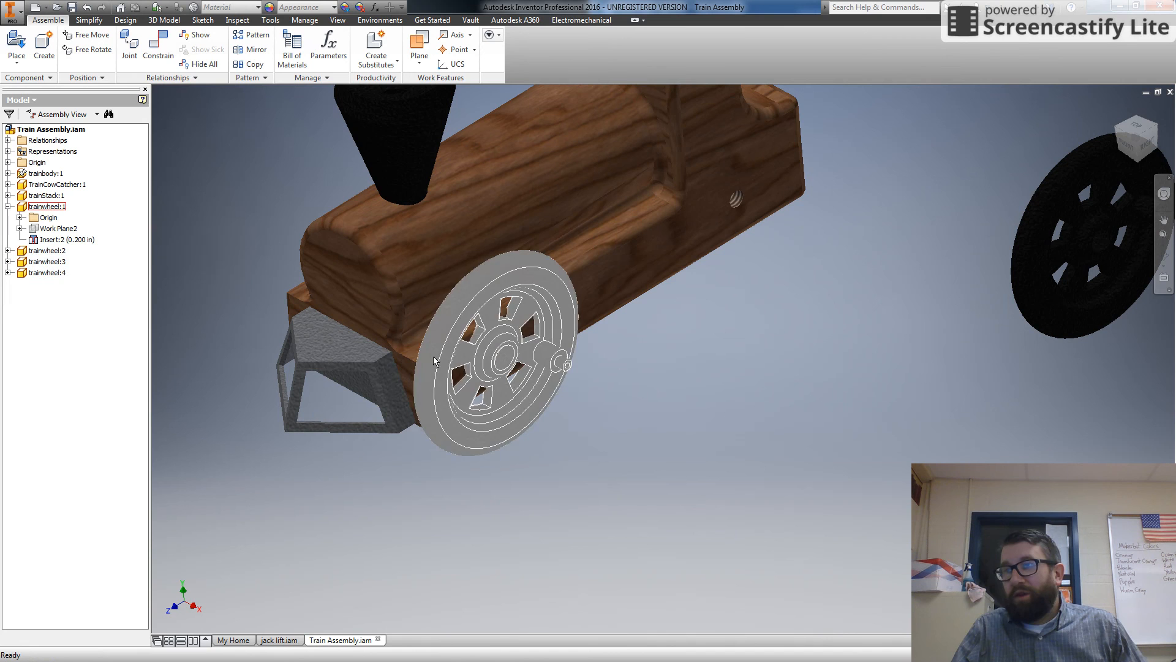
drag(448, 361, 487, 412)
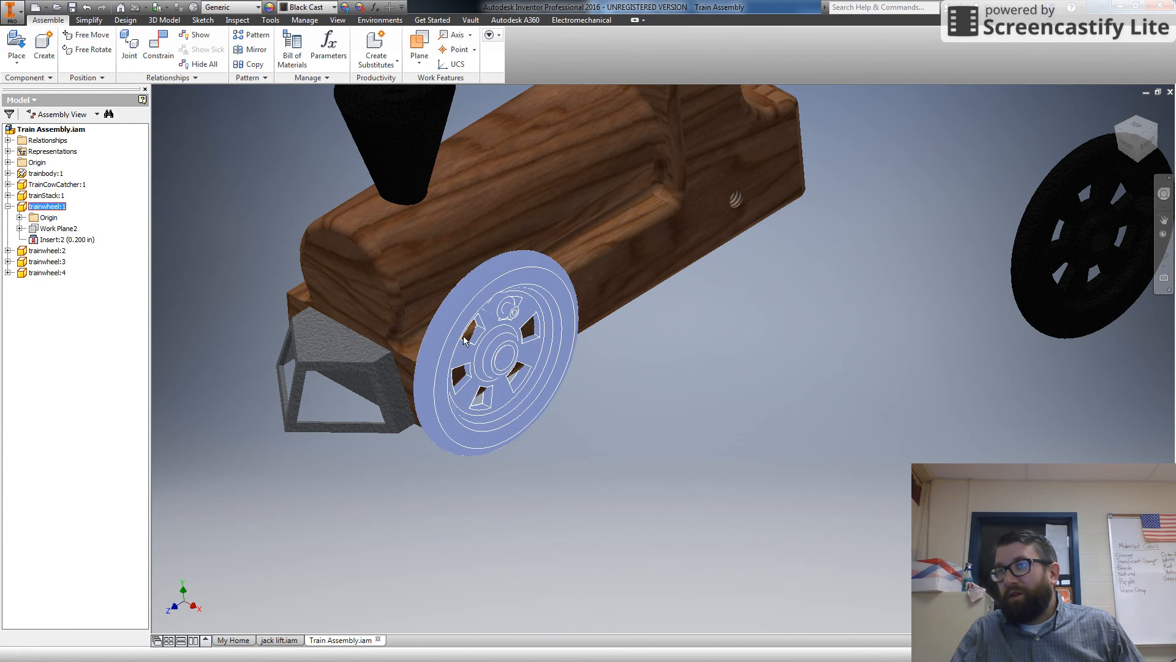
click(664, 359)
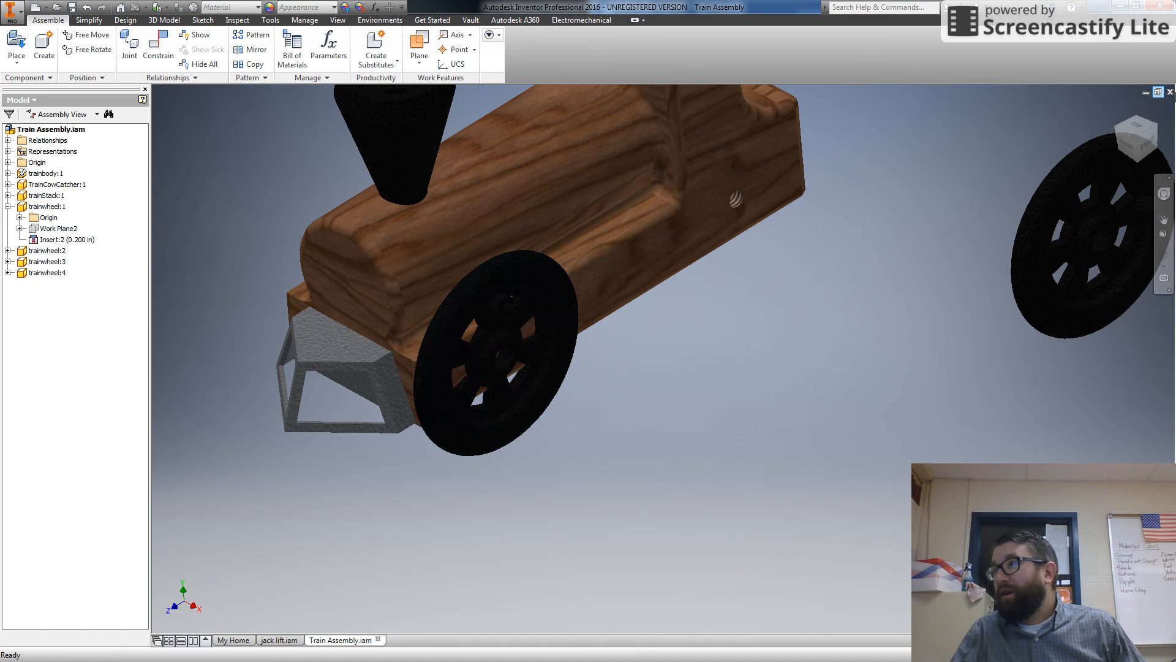
mouse_move(1131, 139)
mouse_down()
mouse_move(1101, 114)
mouse_move(1128, 118)
mouse_move(1132, 143)
mouse_up()
drag(471, 246, 526, 368)
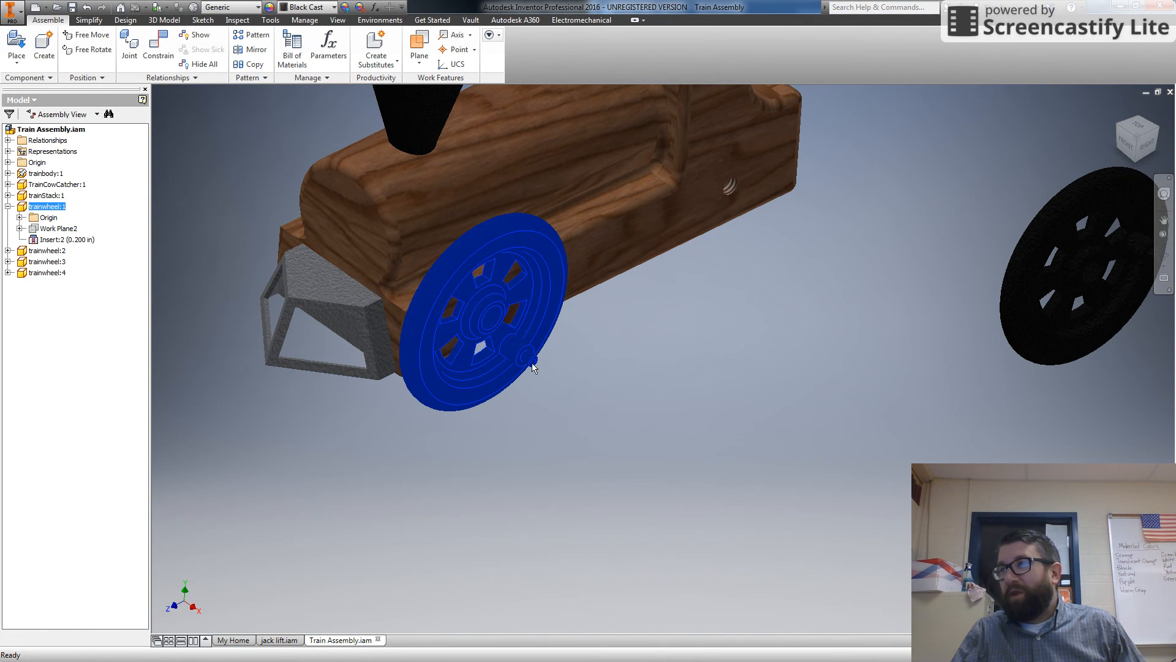
- Bring another wheel near the rear axle hole on the same side and attach its hub with an aligned Insert constraint at 0.2 in offset
drag(1039, 270, 818, 311)
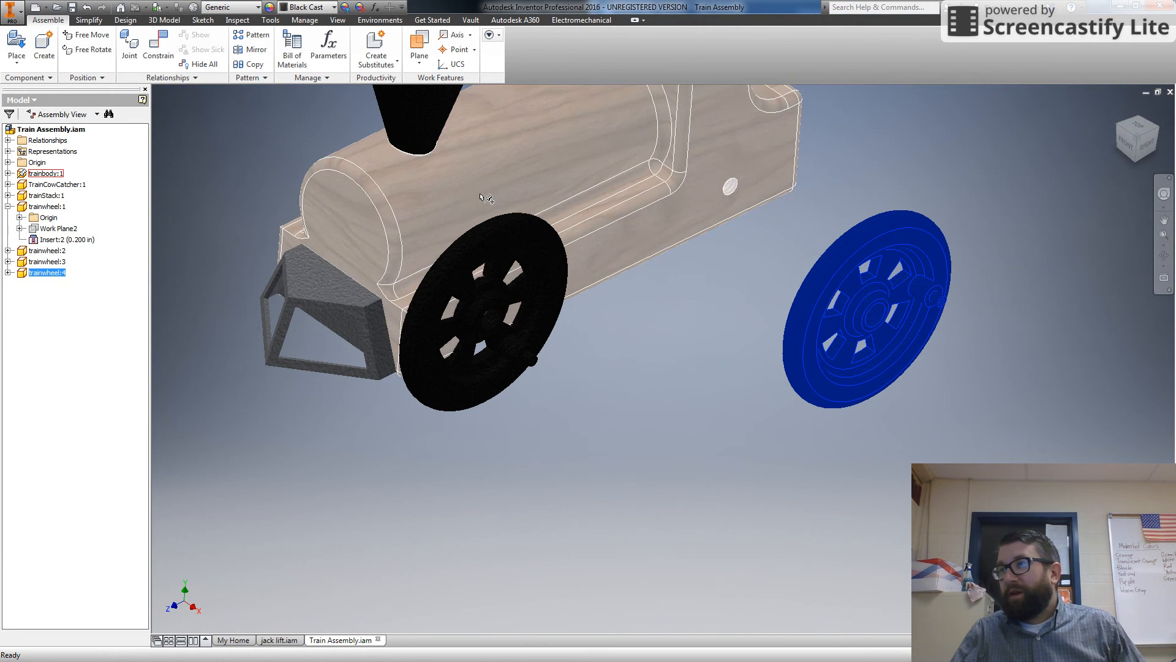
click(151, 49)
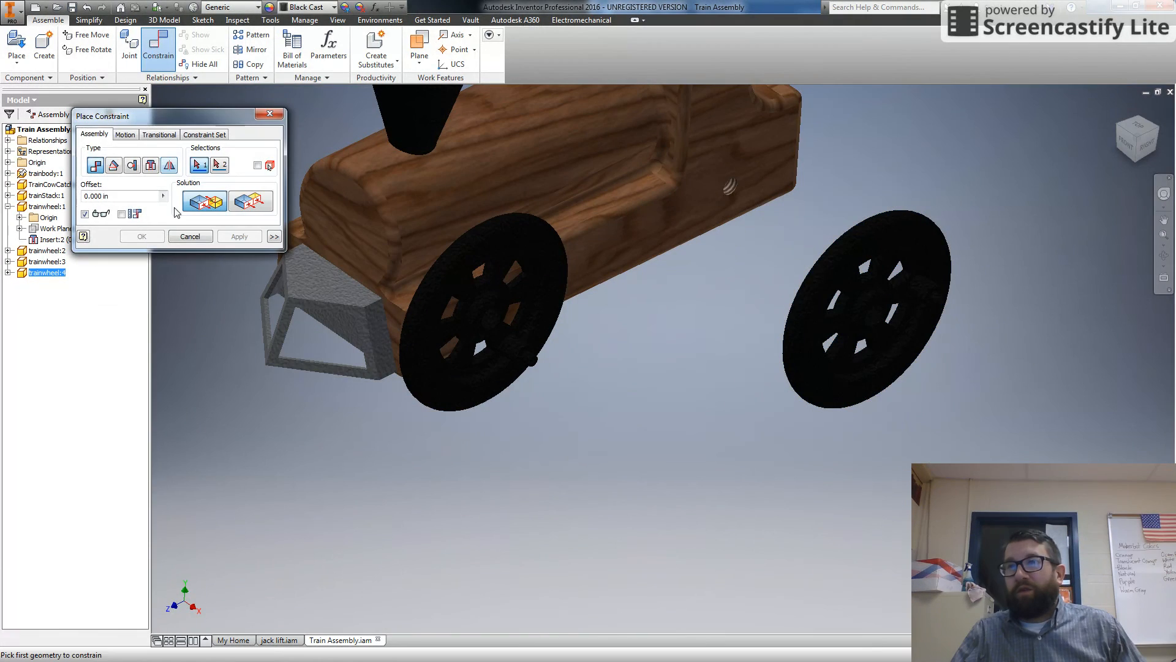
click(151, 165)
click(259, 205)
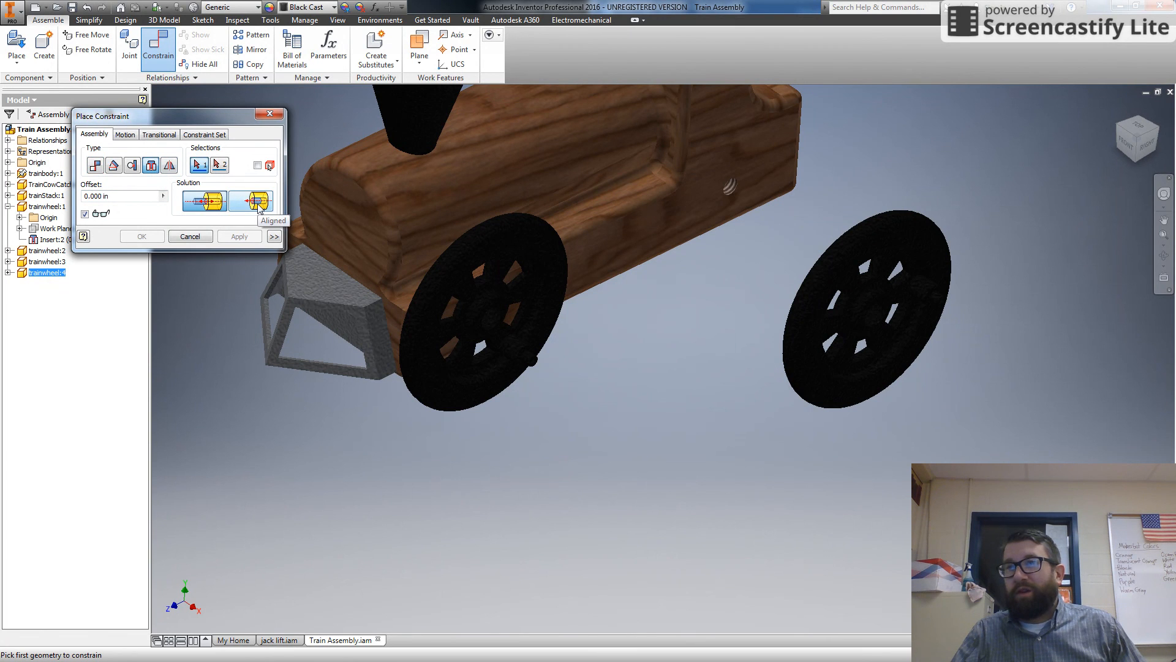
click(730, 188)
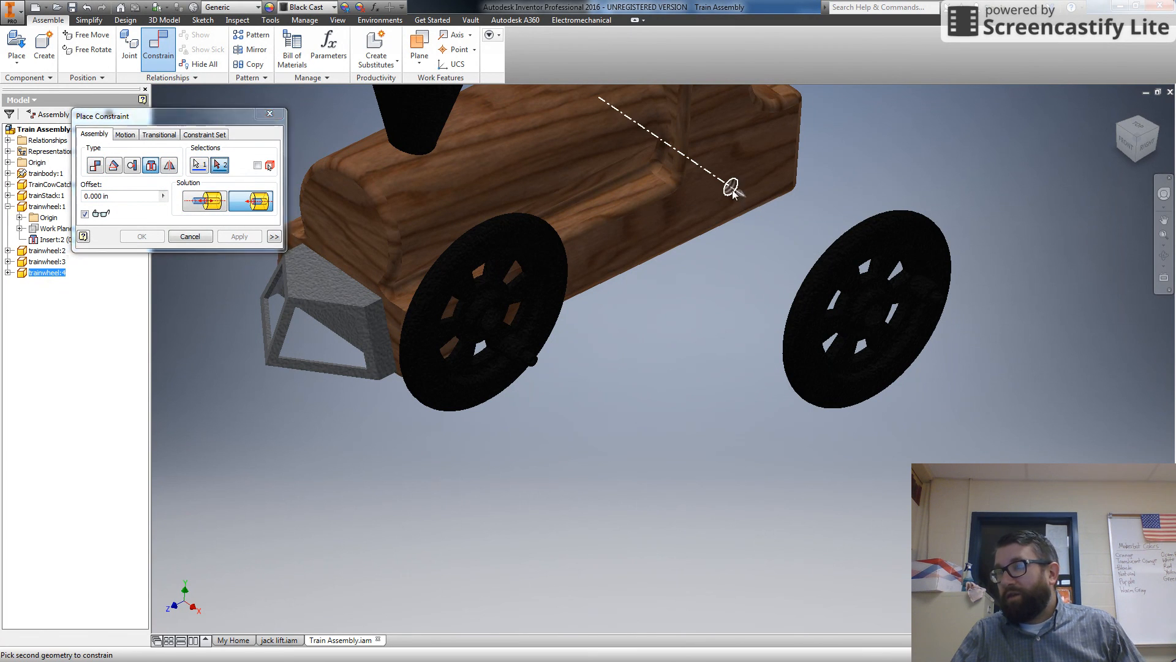
click(869, 320)
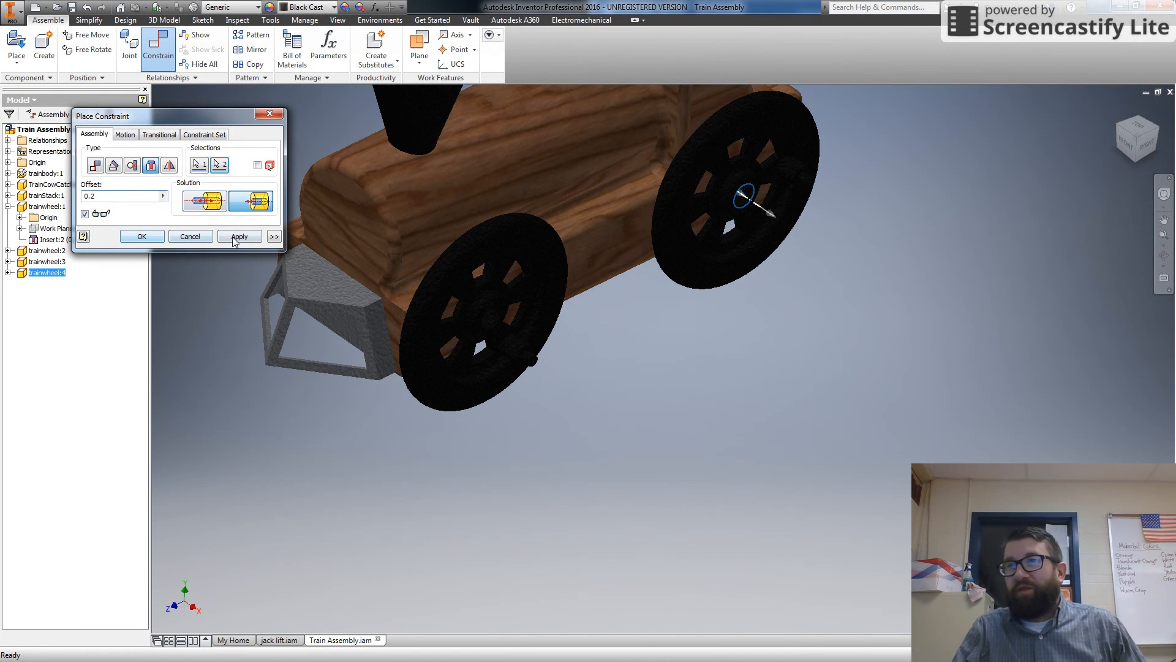
click(141, 237)
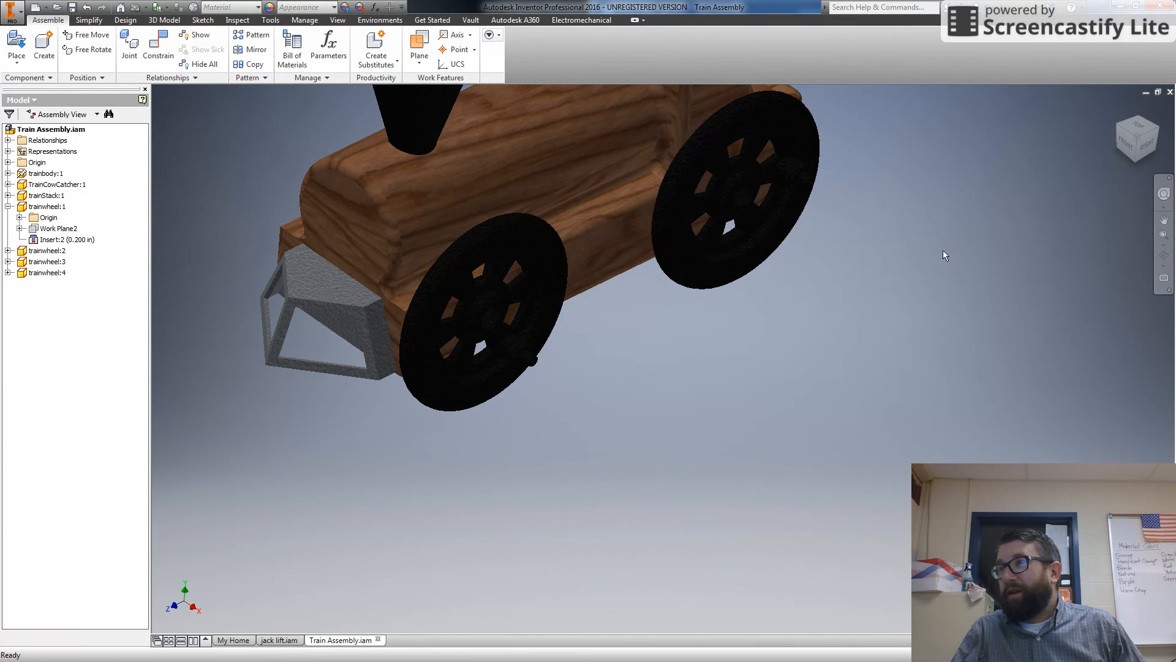
- Show the axle holes on the train body's opposite side together with the two unattached wheels
click(1136, 153)
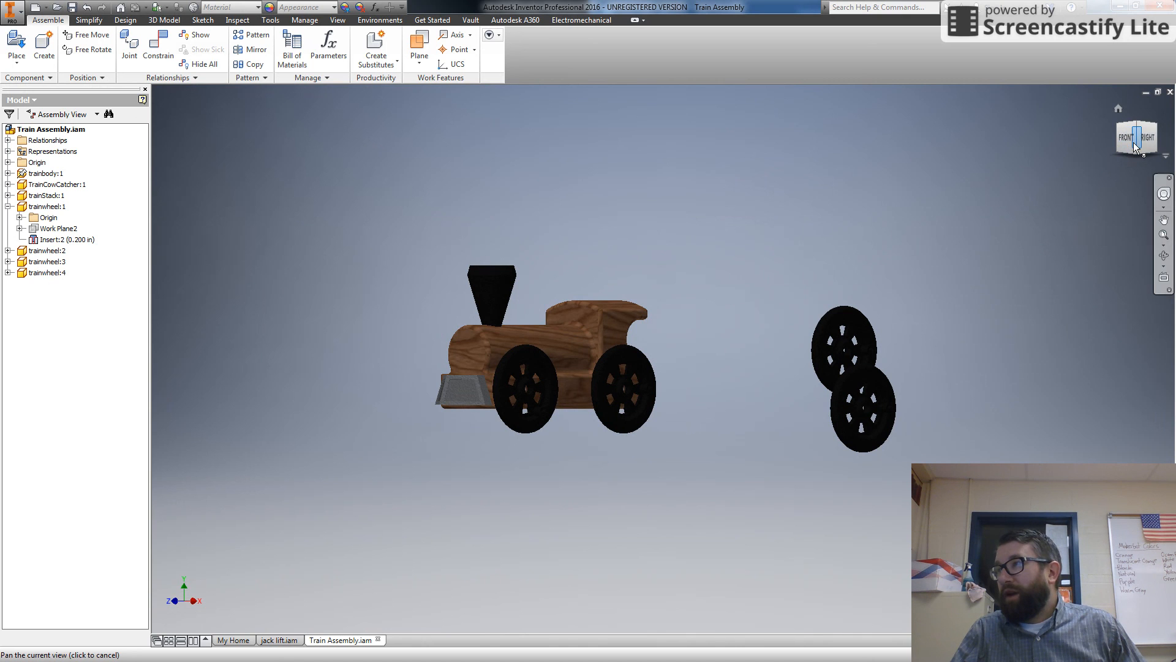
drag(1133, 144, 999, 150)
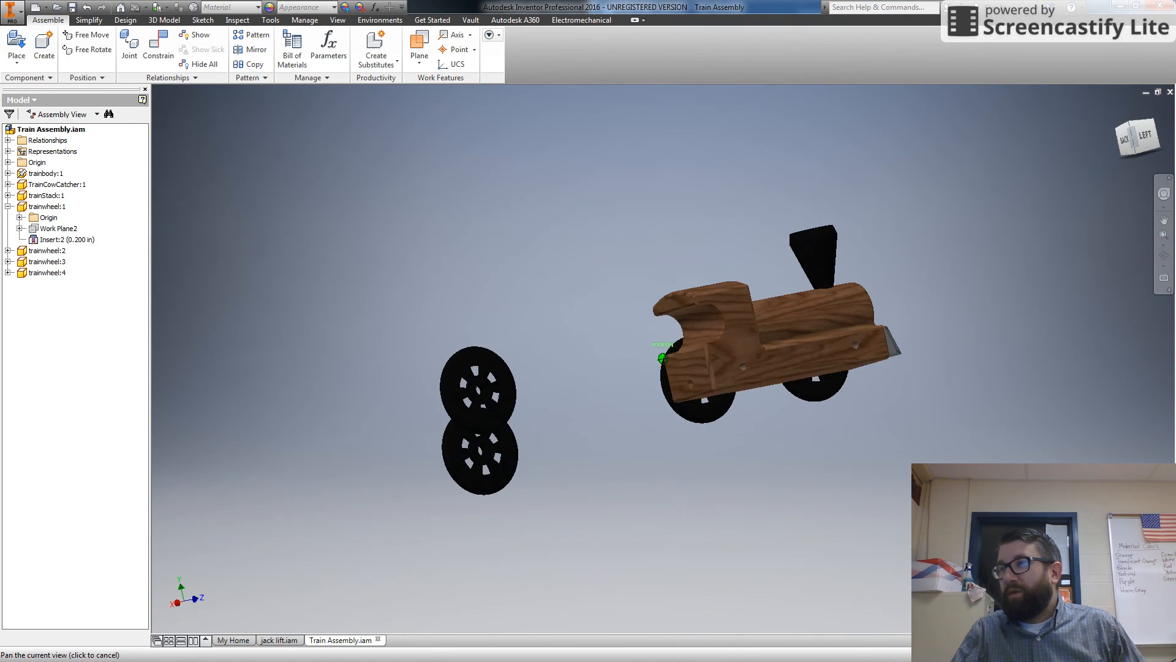
shift+middle_drag(722, 331, 773, 366)
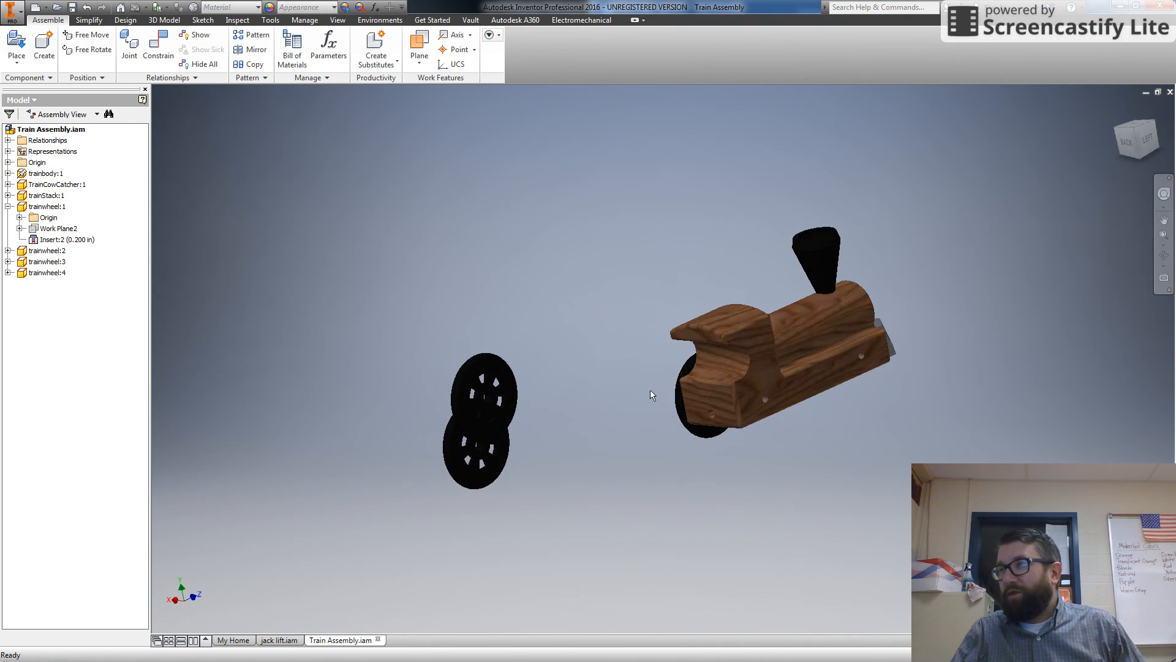
click(1166, 220)
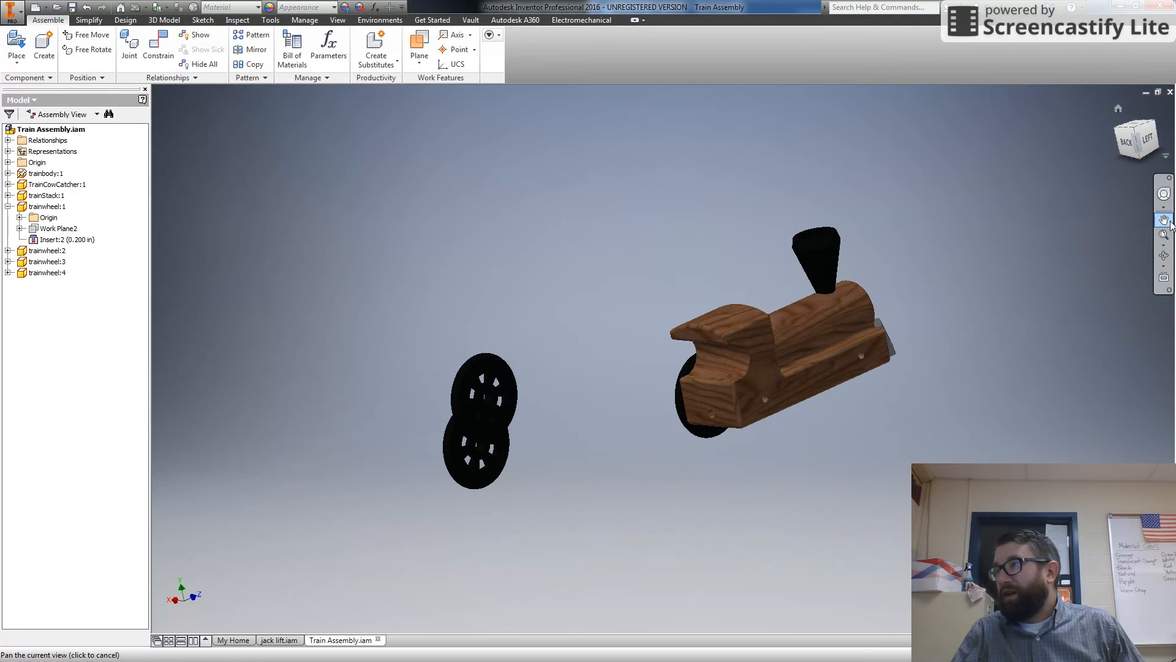
drag(791, 335, 668, 316)
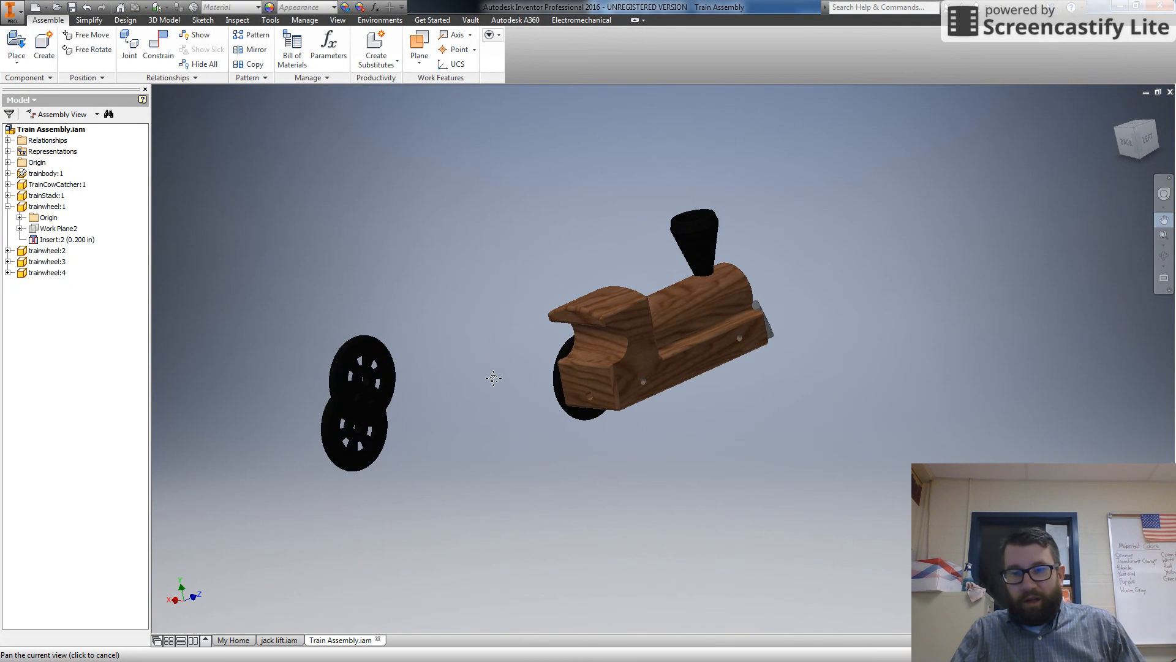